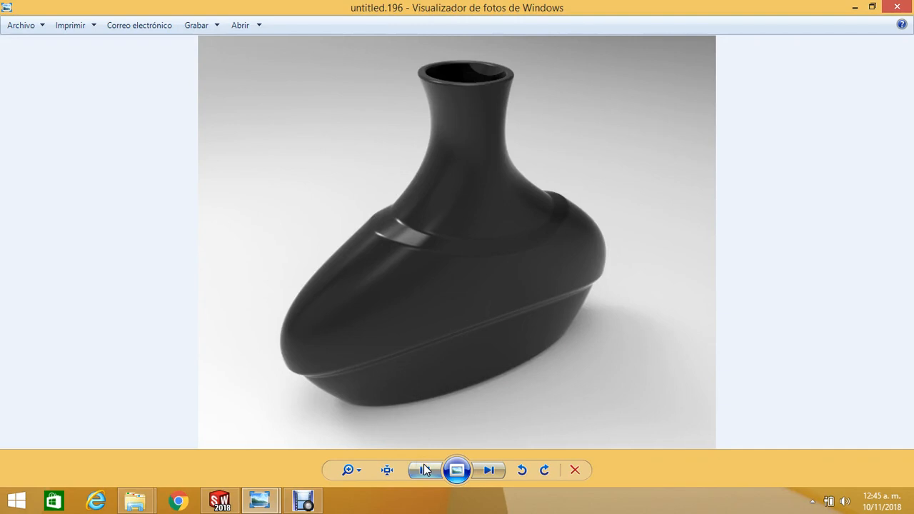
Step: View the previous vase render in the photo viewer, and switch to SolidWorks to create a new part document
left_click(423, 464)
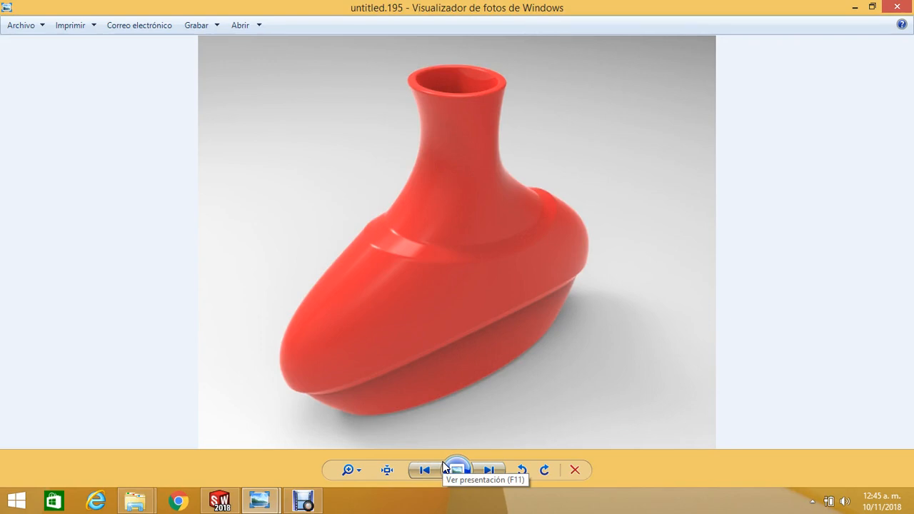
left_click(443, 467)
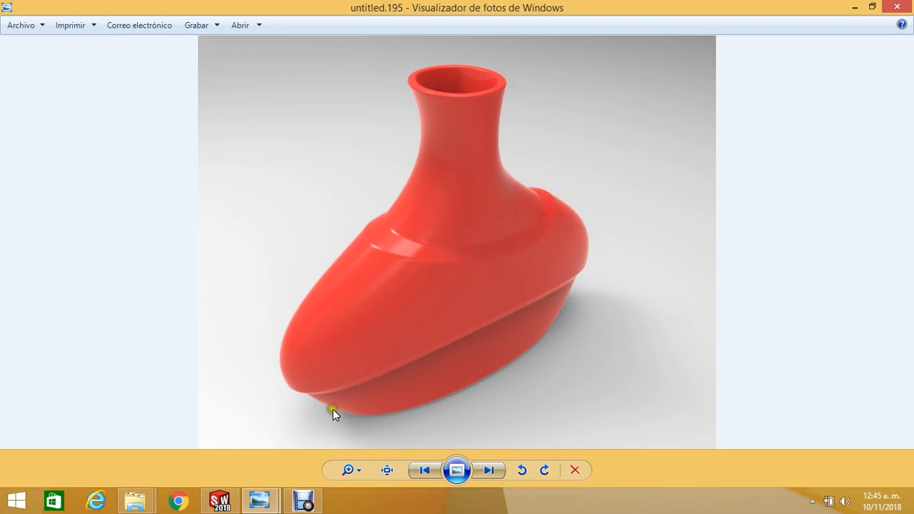
left_click(234, 505)
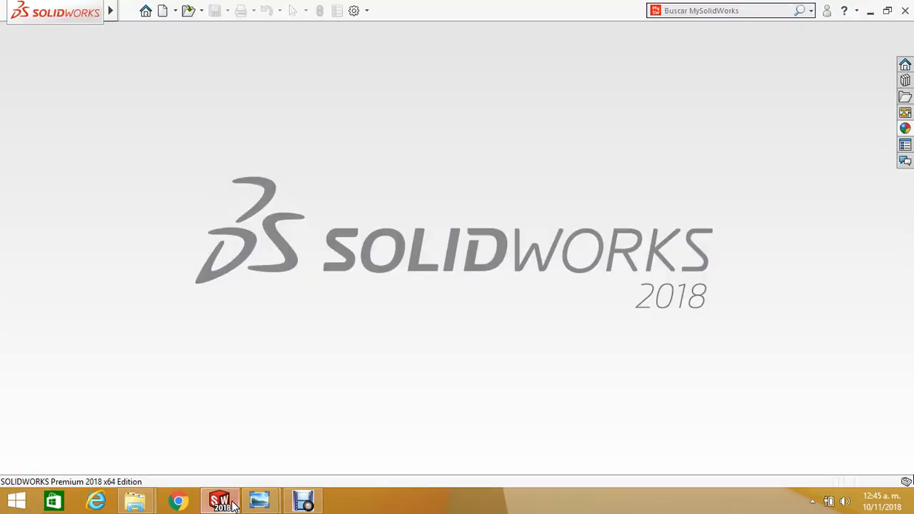
left_click(136, 11)
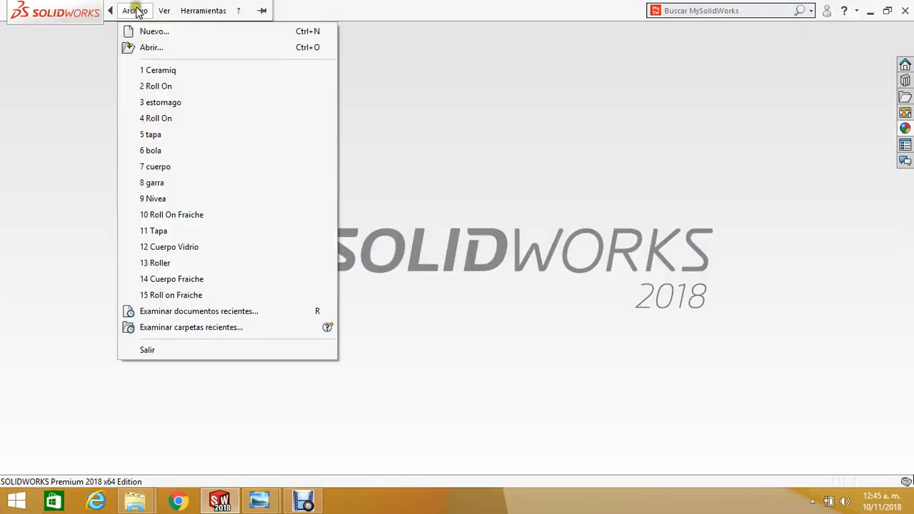
left_click(149, 31)
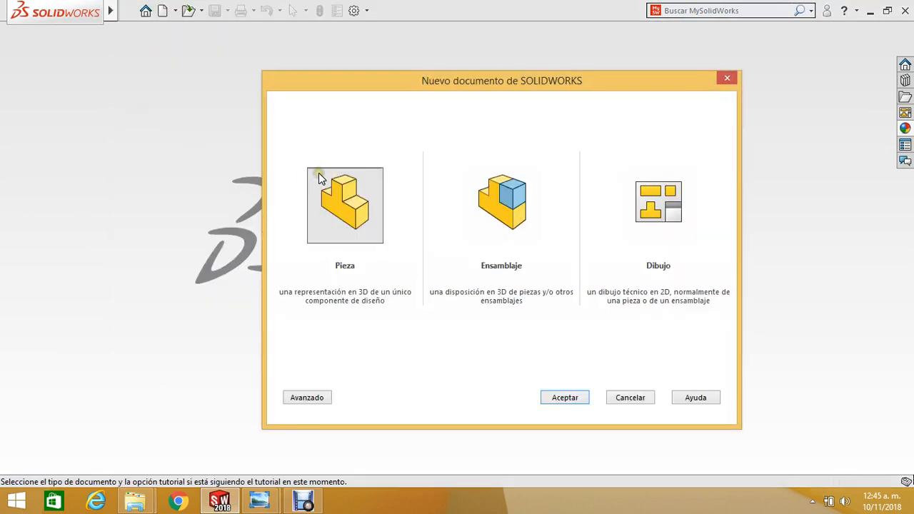
left_click(370, 195)
double_click(337, 216)
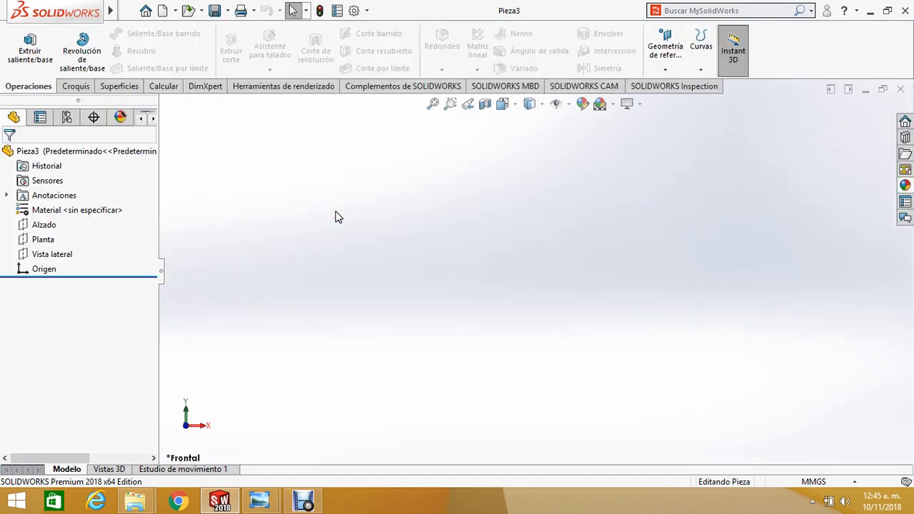
Step: Sketch an ellipse centred on the origin on the Planta plane, with radii of about 74 mm horizontally and 26 mm vertically
left_click(44, 239)
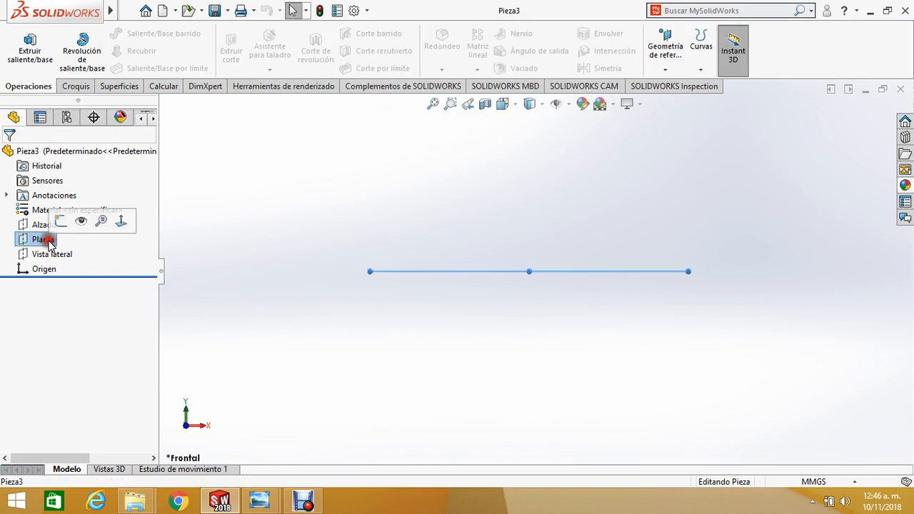
left_click(124, 222)
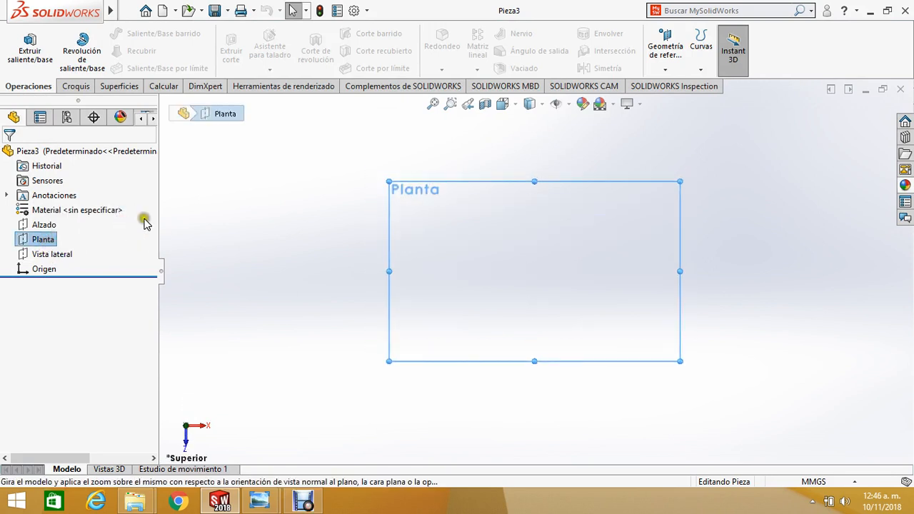
scroll(318, 212, "up", 2)
scroll(619, 247, "down", 2)
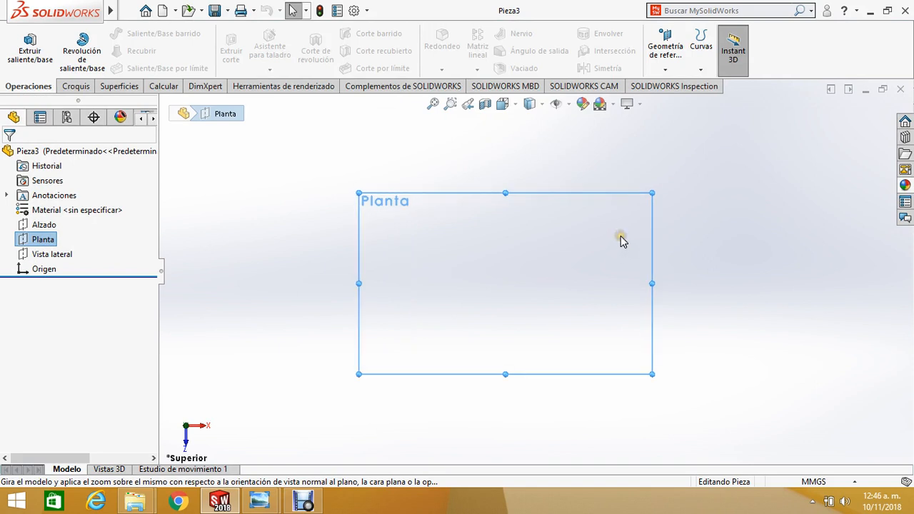
left_click(76, 87)
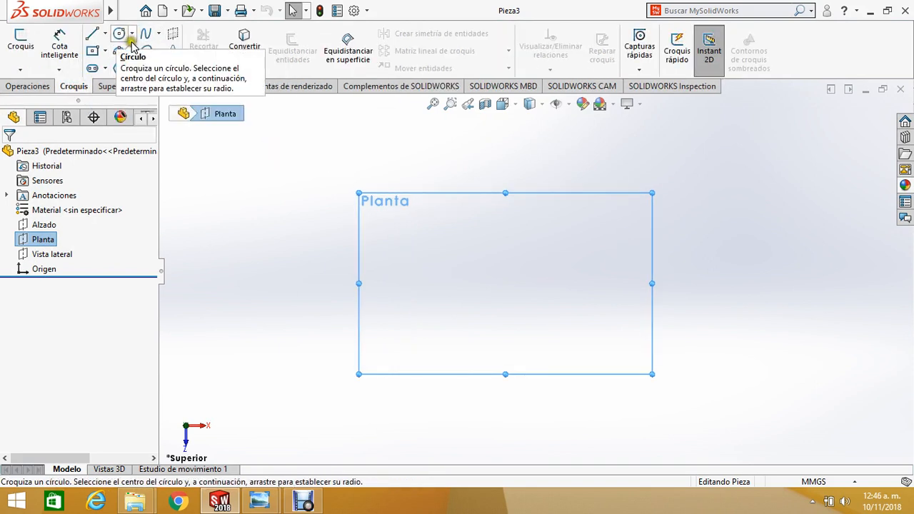
left_click(160, 51)
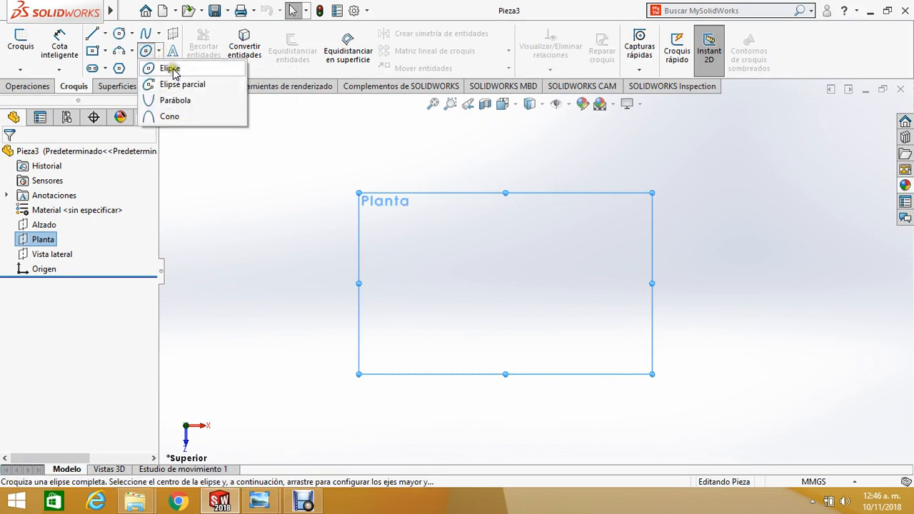
left_click(169, 69)
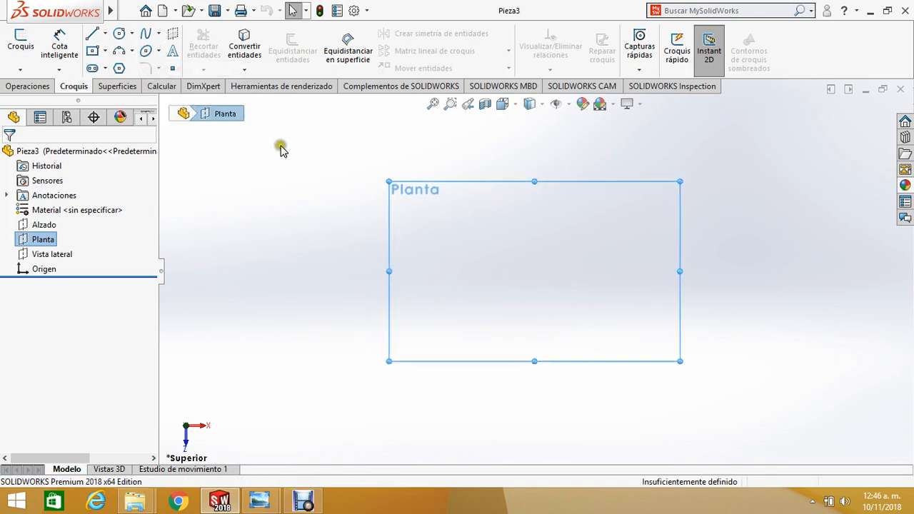
scroll(622, 235, "down", 2)
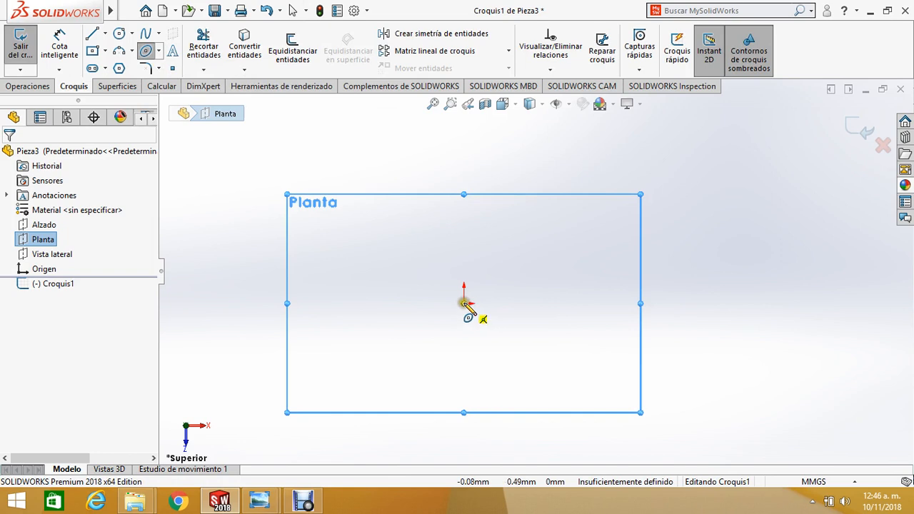
left_click(465, 302)
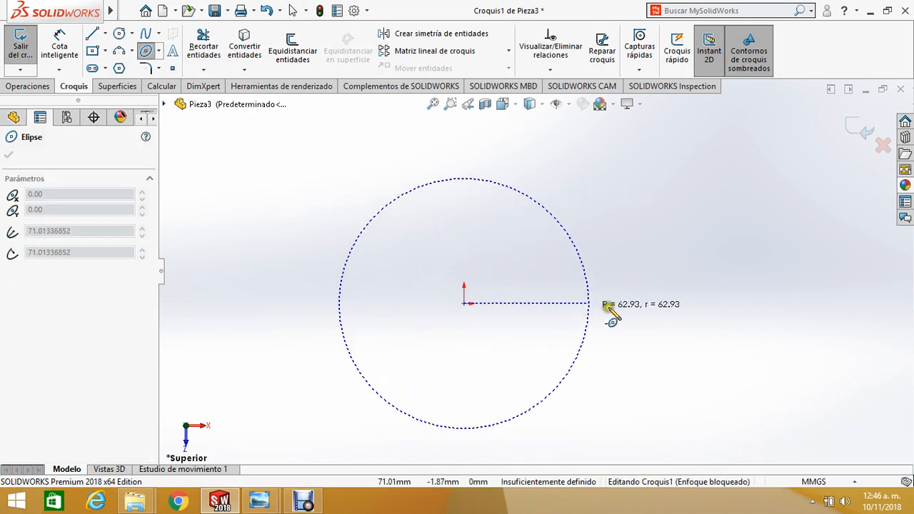
left_click(607, 302)
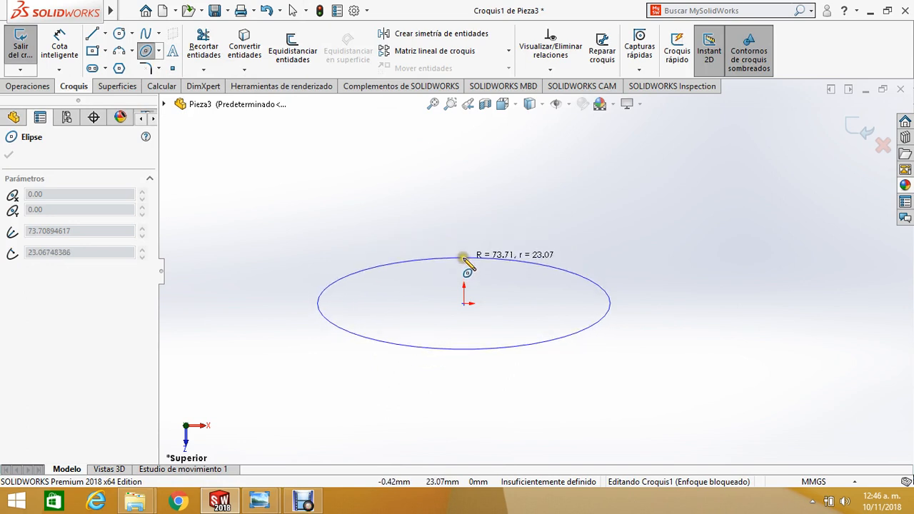
left_click(465, 255)
scroll(471, 254, "up", 3)
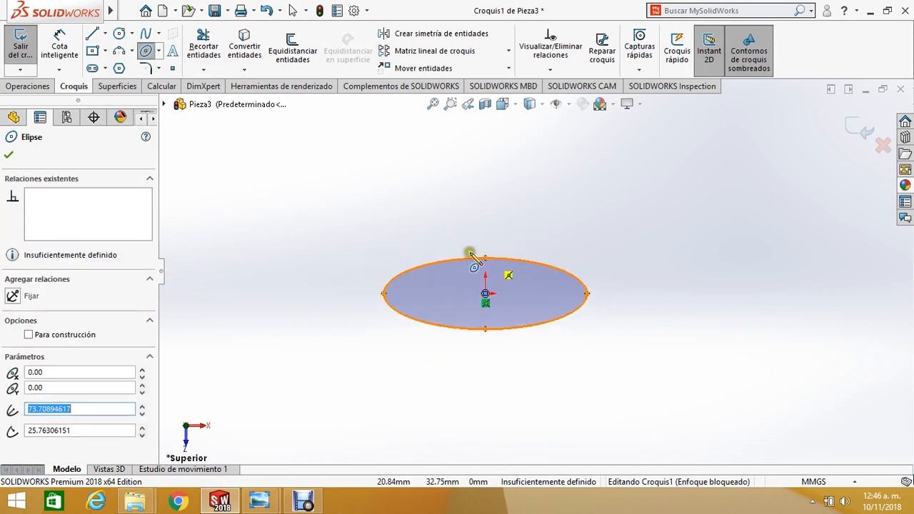
scroll(560, 295, "down", 3)
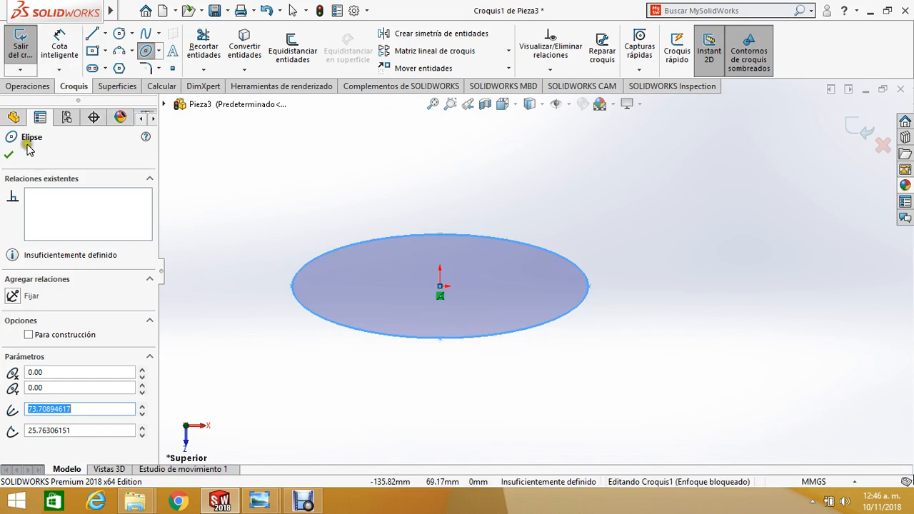
left_click(8, 156)
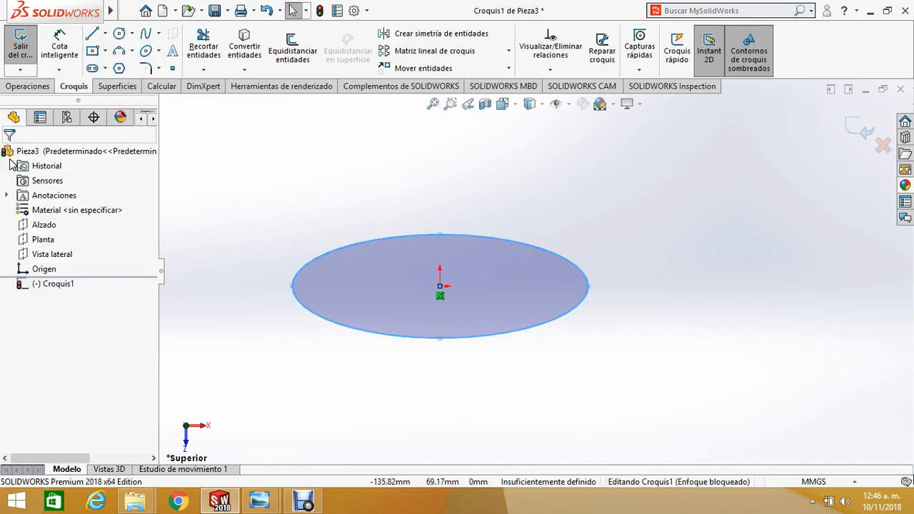
Step: Dimension the ellipse's horizontal semi-axis from its left vertex to the origin
left_click(61, 43)
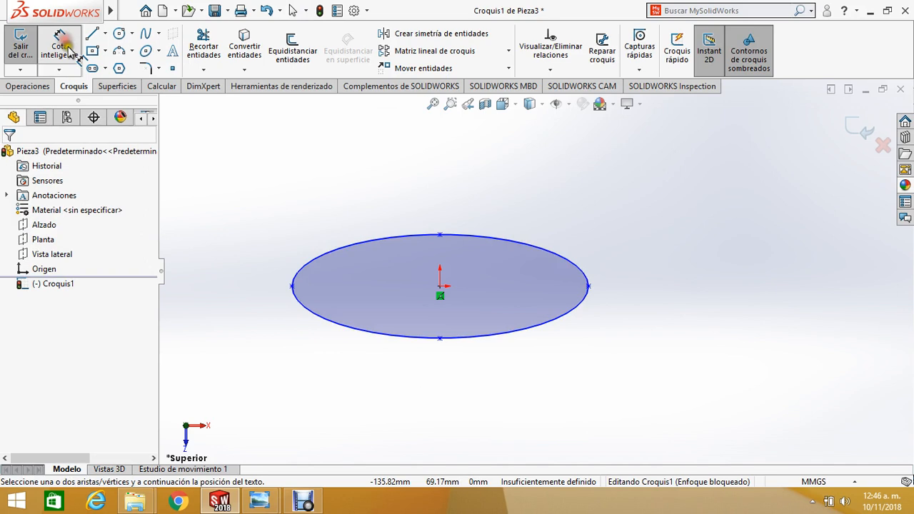
left_click(511, 241)
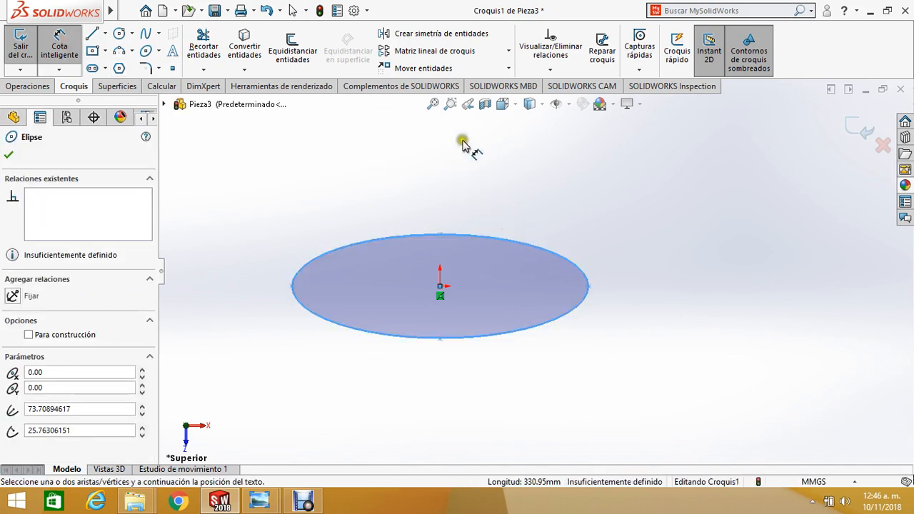
left_click(293, 286)
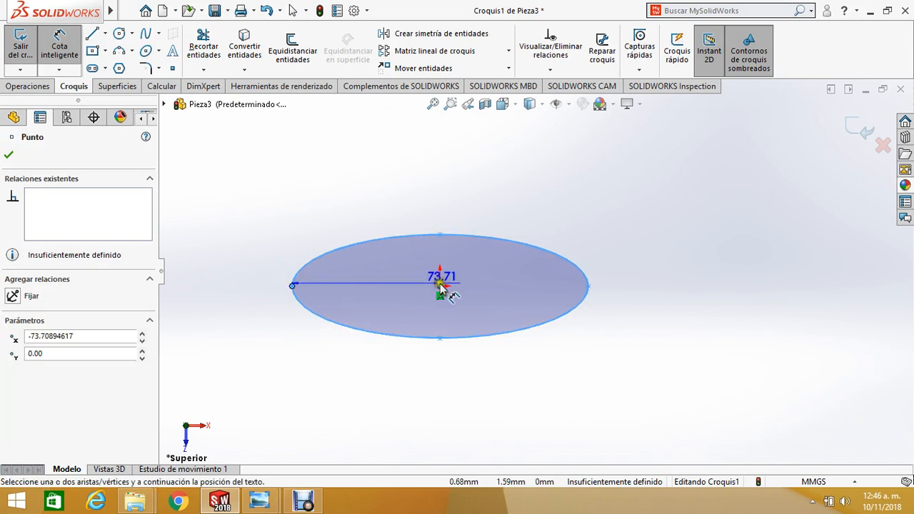
left_click(439, 289)
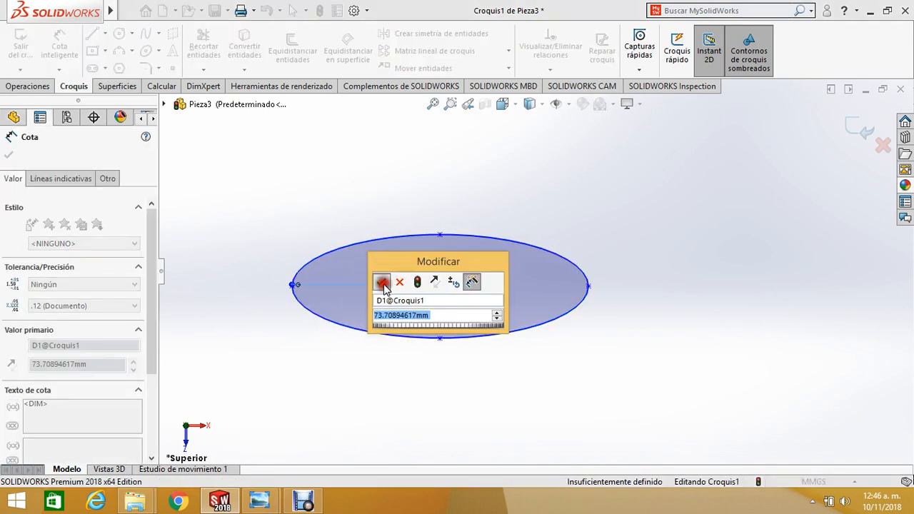
left_click(382, 282)
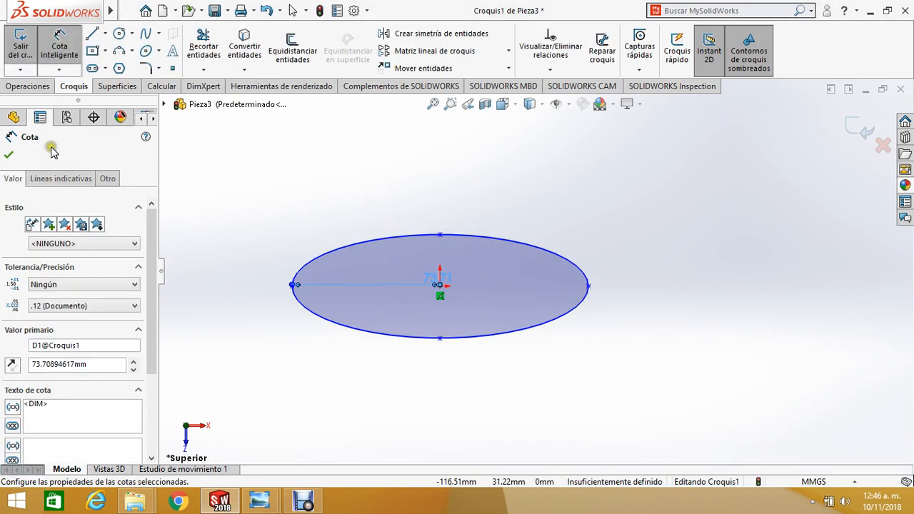
left_click(13, 160)
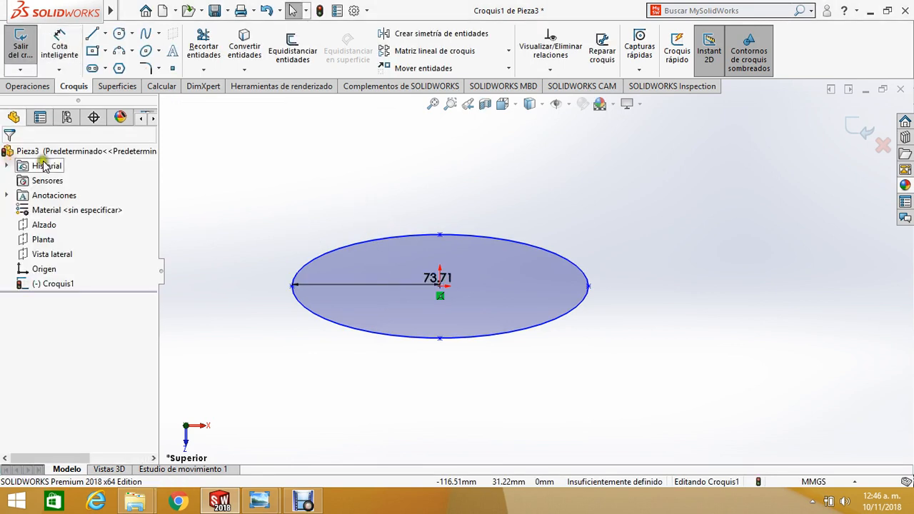
Step: Move the horizontal semi-axis dimension above the ellipse and set it to 100 mm
left_click_drag(431, 284, 355, 176)
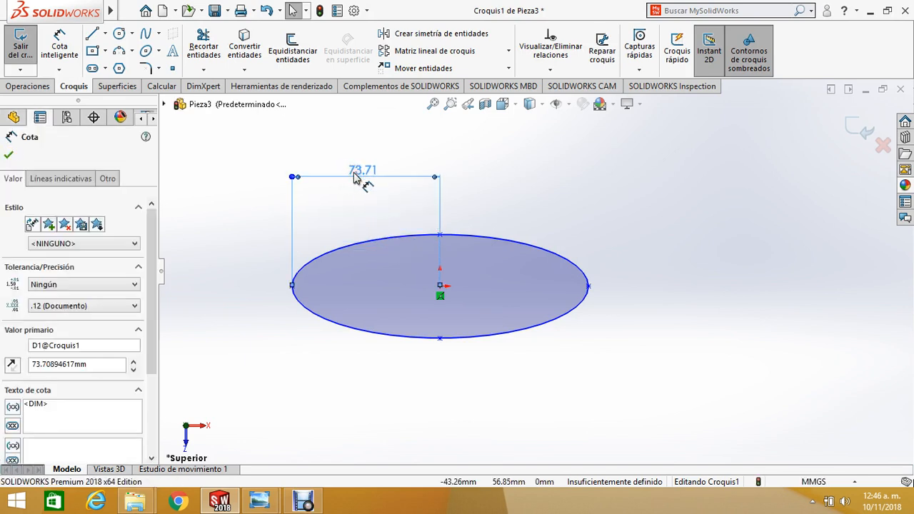
double_click(355, 176)
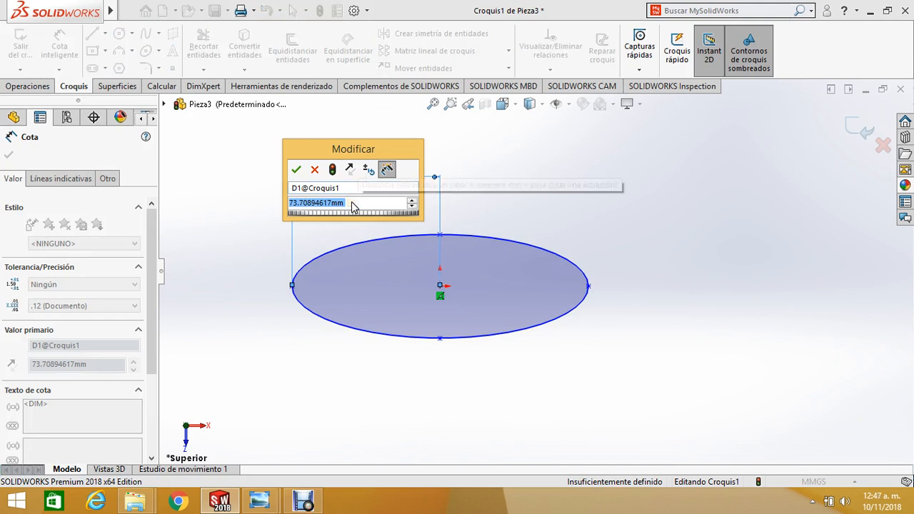
left_click(351, 204)
left_click_drag(351, 204, 244, 195)
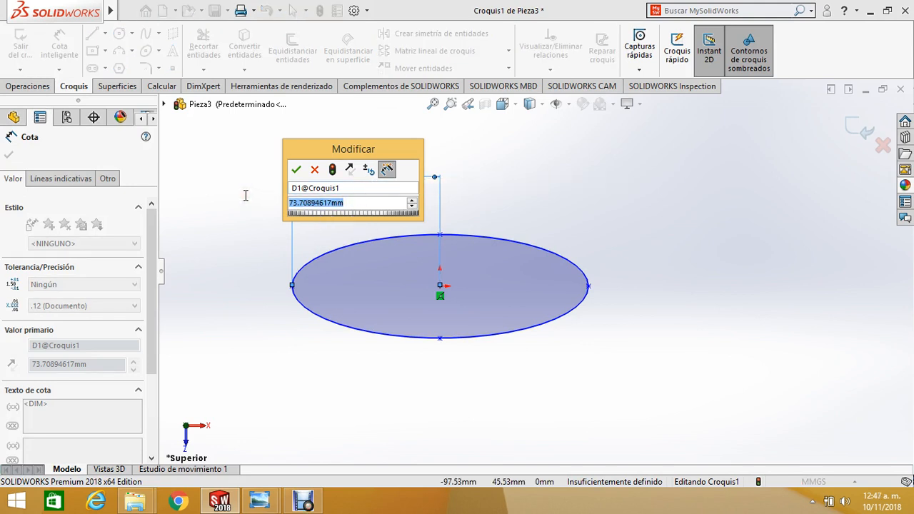
type("100")
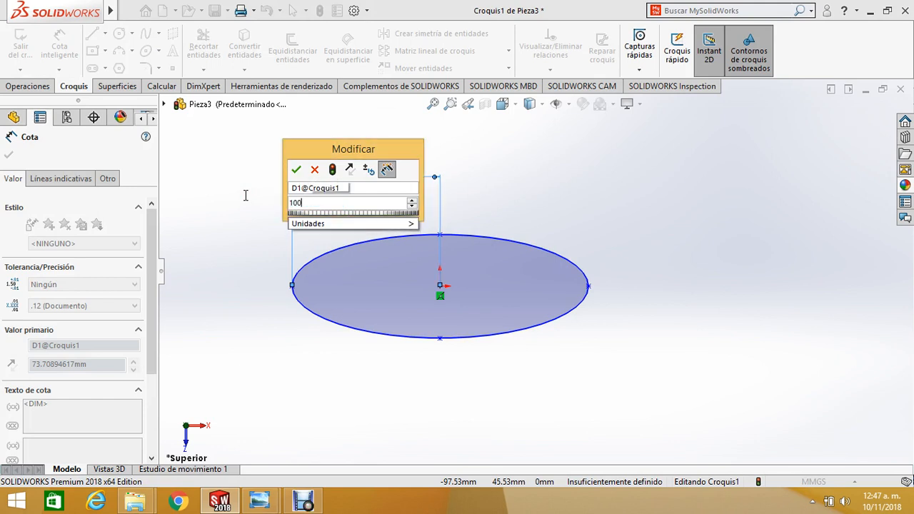
key("Return")
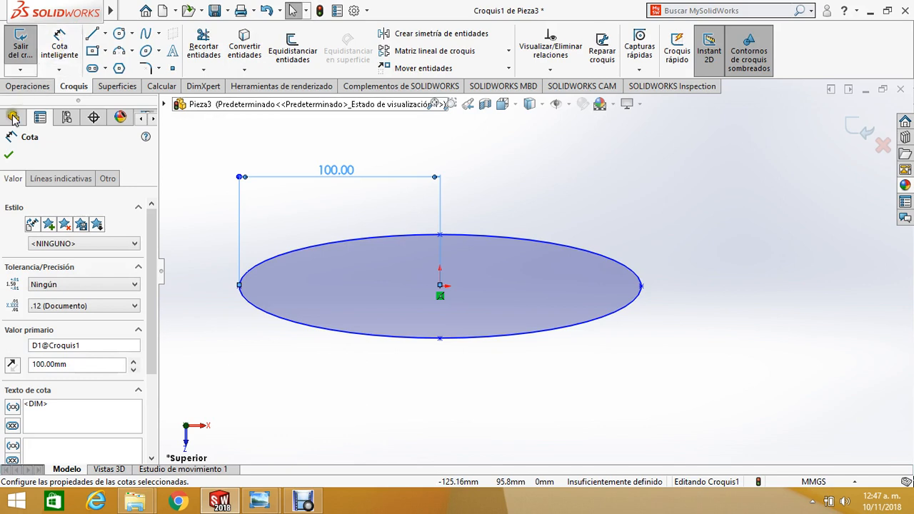
left_click(8, 154)
Step: Dimension the ellipse's vertical semi-axis from its upper vertex to the origin as 50 mm, placed to the right of the ellipse
left_click(64, 38)
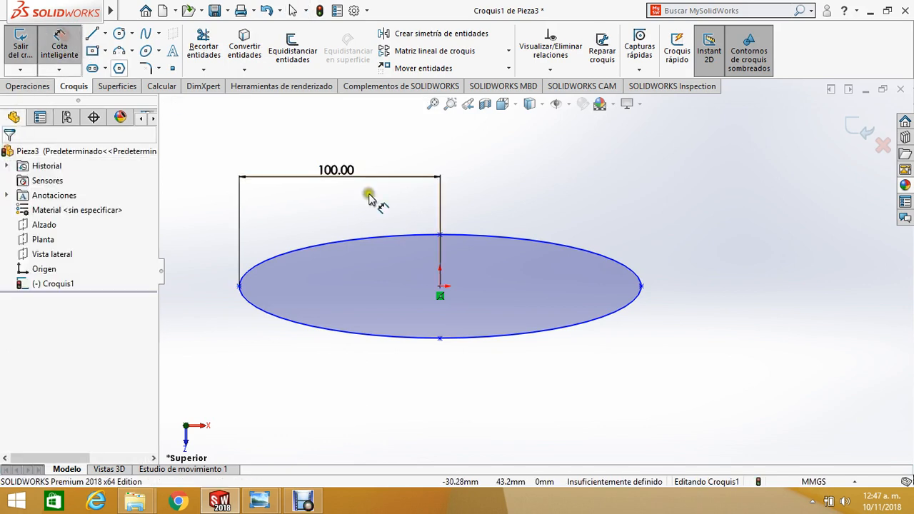
left_click(441, 237)
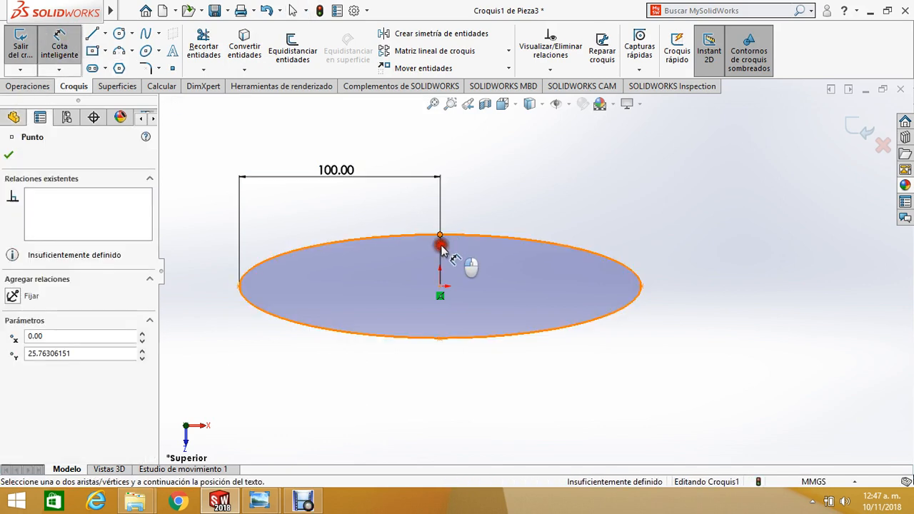
left_click(440, 287)
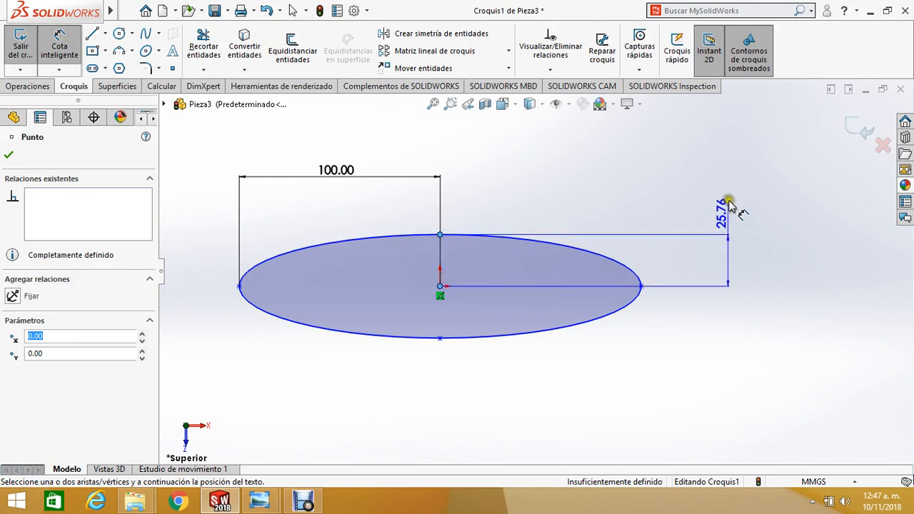
left_click(725, 187)
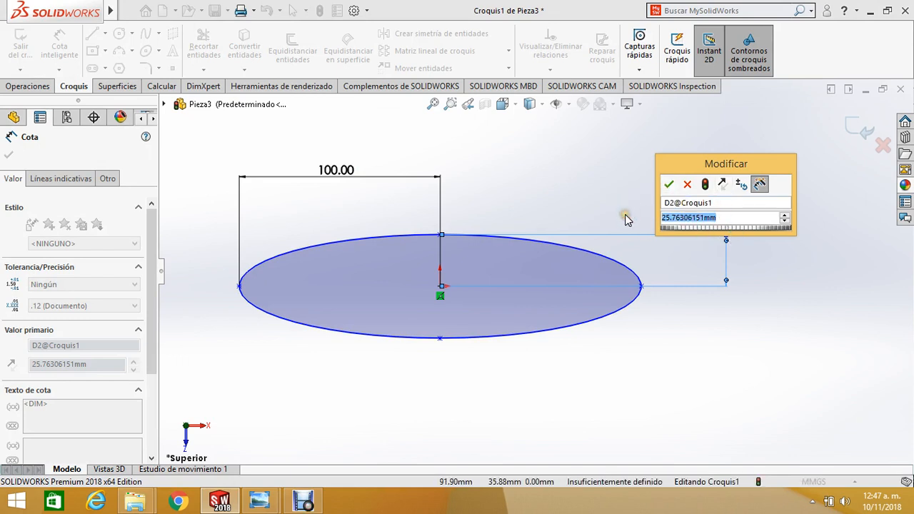
type("50")
key("Return")
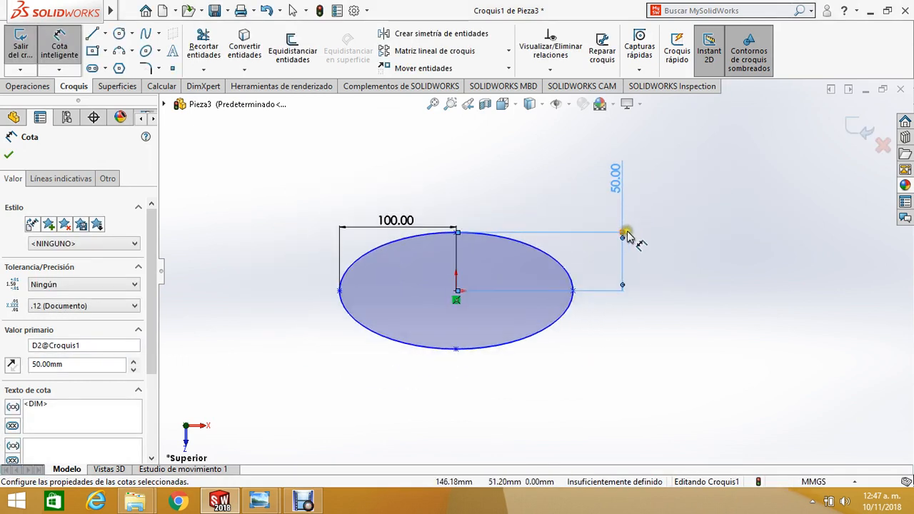
scroll(625, 235, "down", 2)
scroll(611, 247, "up", 3)
scroll(565, 274, "down", 1)
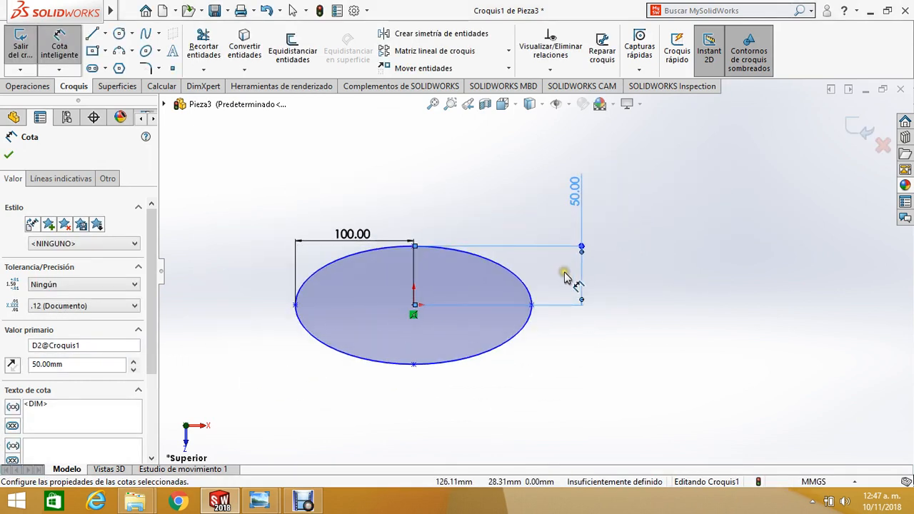
Step: Finish dimensioning the ellipse and exit its sketch on the Planta plane
scroll(390, 314, "down", 1)
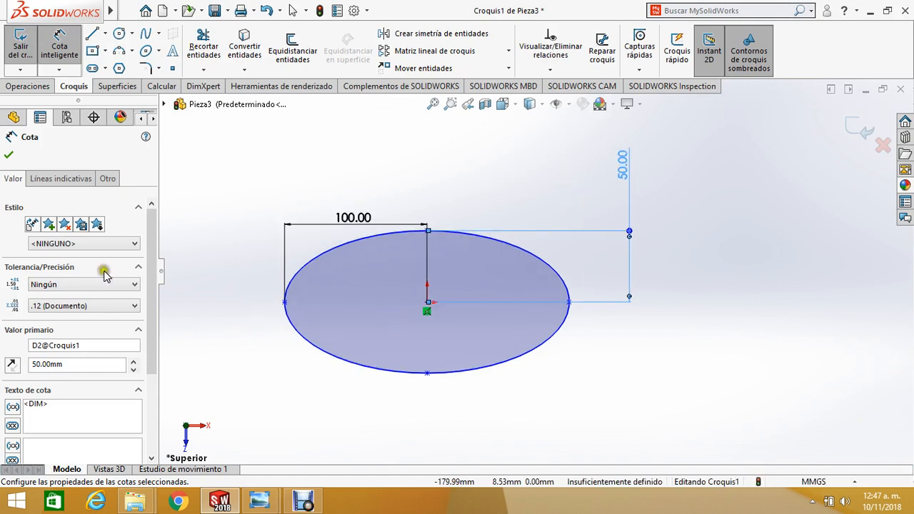
left_click(7, 154)
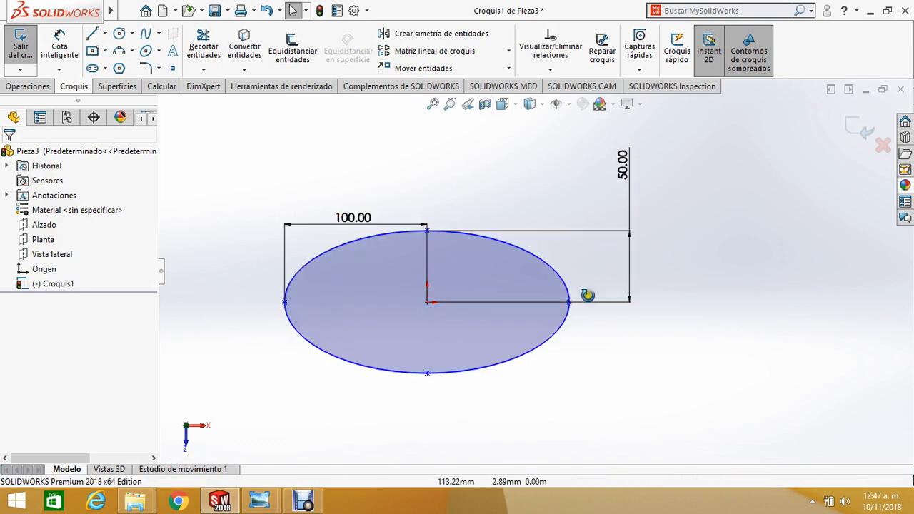
mouse_move(585, 293)
middle_mouse_down()
mouse_move(583, 241)
mouse_move(598, 198)
mouse_move(617, 197)
middle_mouse_up()
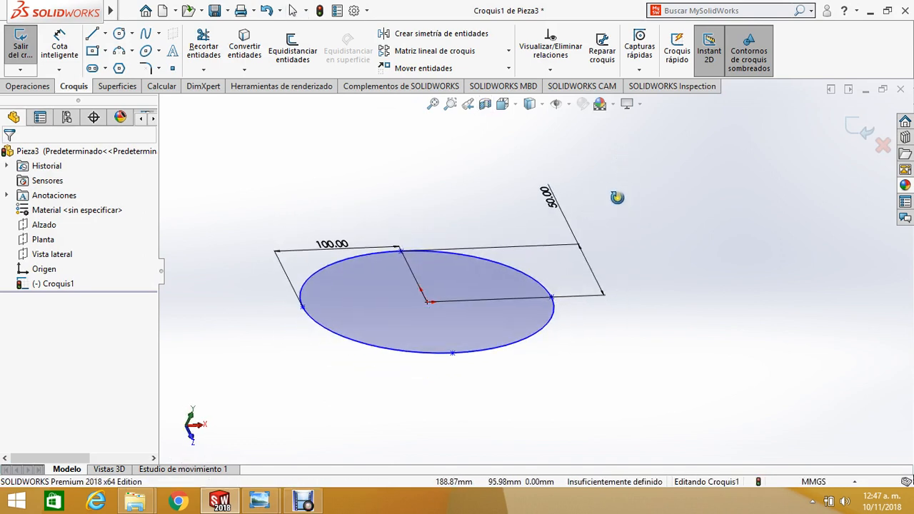
left_click(20, 46)
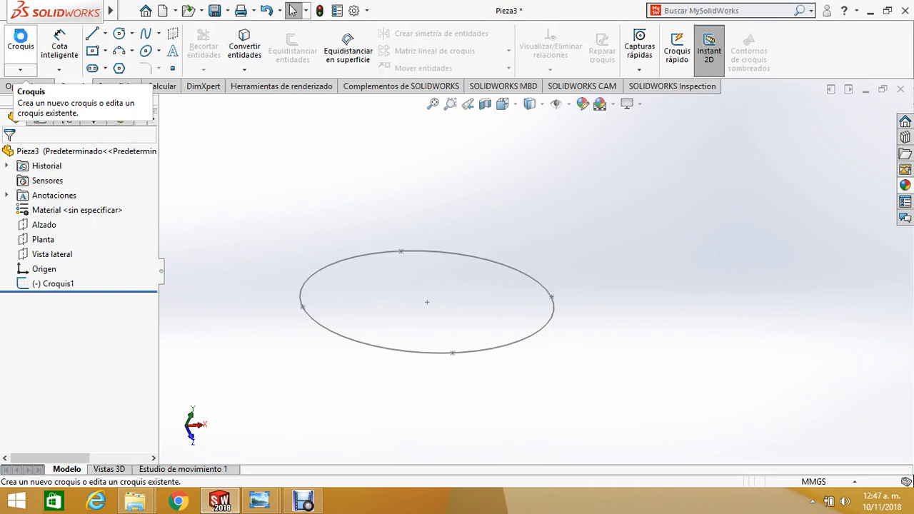
scroll(543, 218, "up", 2)
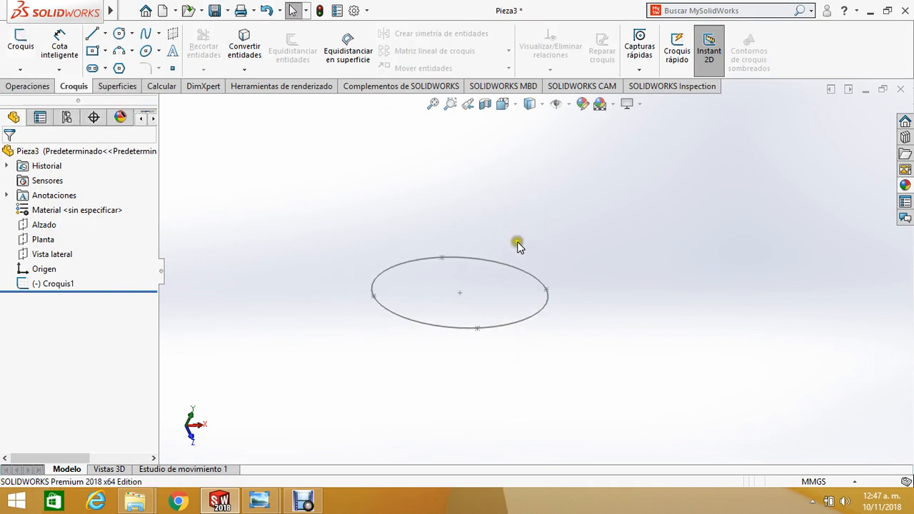
scroll(462, 239, "up", 2)
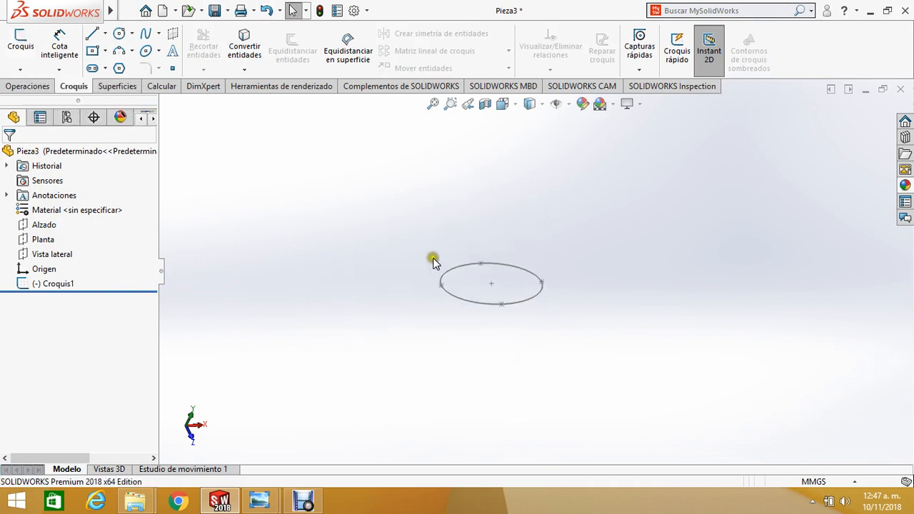
scroll(455, 293, "down", 5)
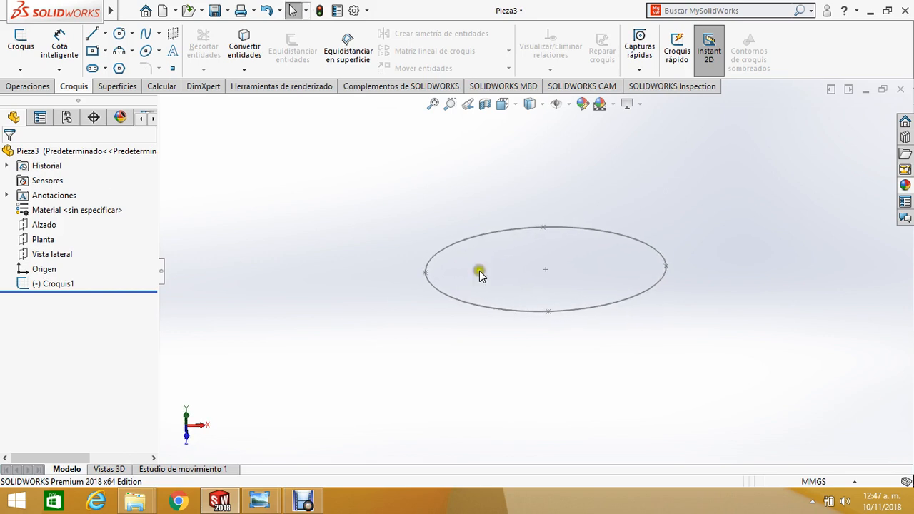
scroll(480, 276, "up", 2)
scroll(572, 302, "down", 2)
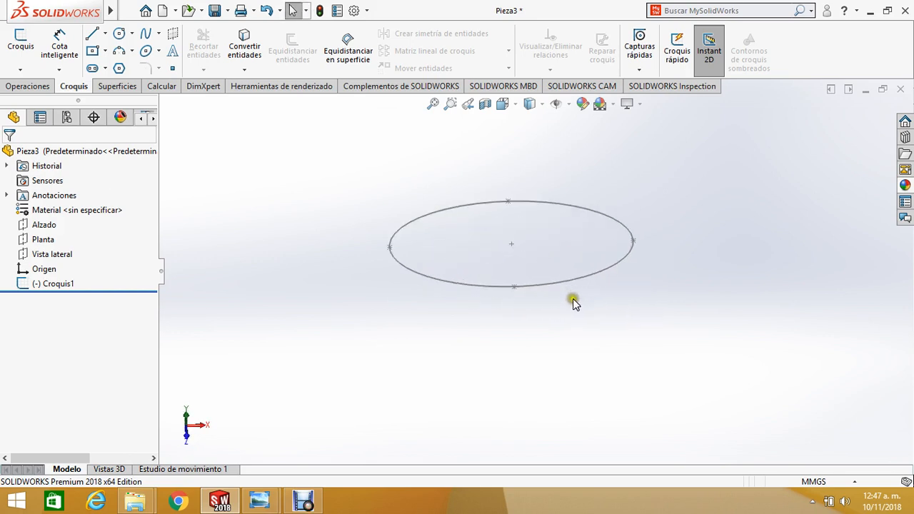
scroll(577, 295, "up", 4)
scroll(565, 239, "down", 2)
scroll(564, 246, "down", 1)
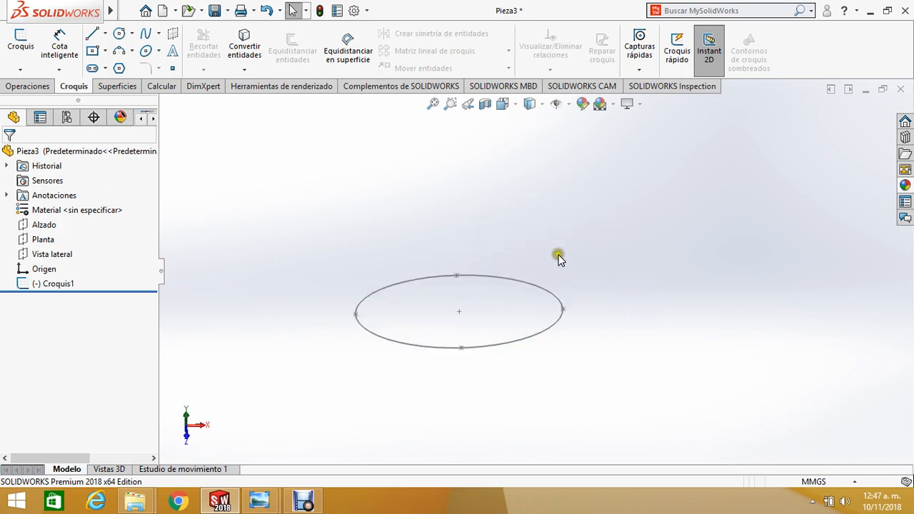
left_click(41, 241)
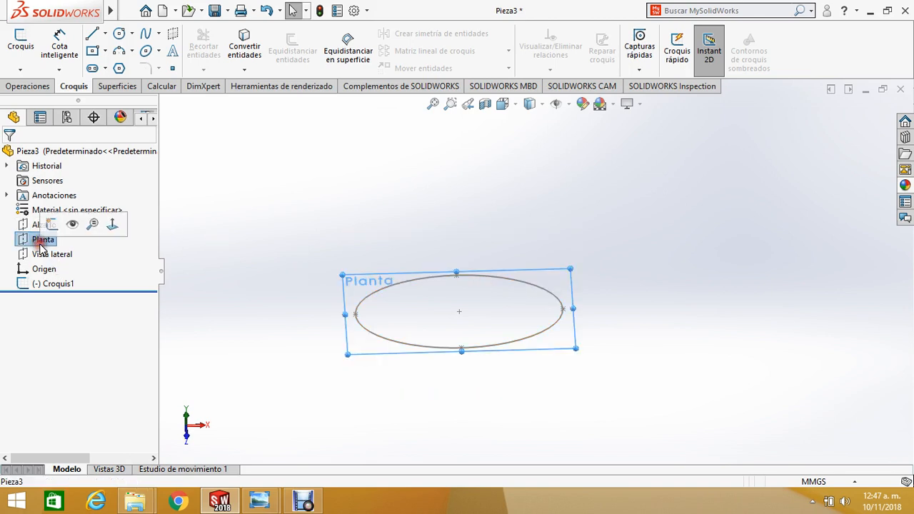
left_click(318, 133)
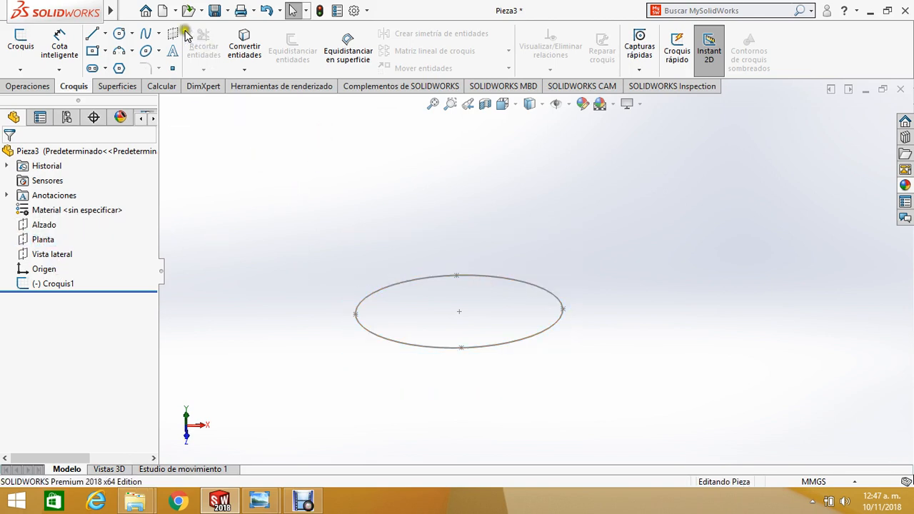
Step: Start a new reference plane with Planta as its first reference
mouse_move(90, 11)
left_click(227, 10)
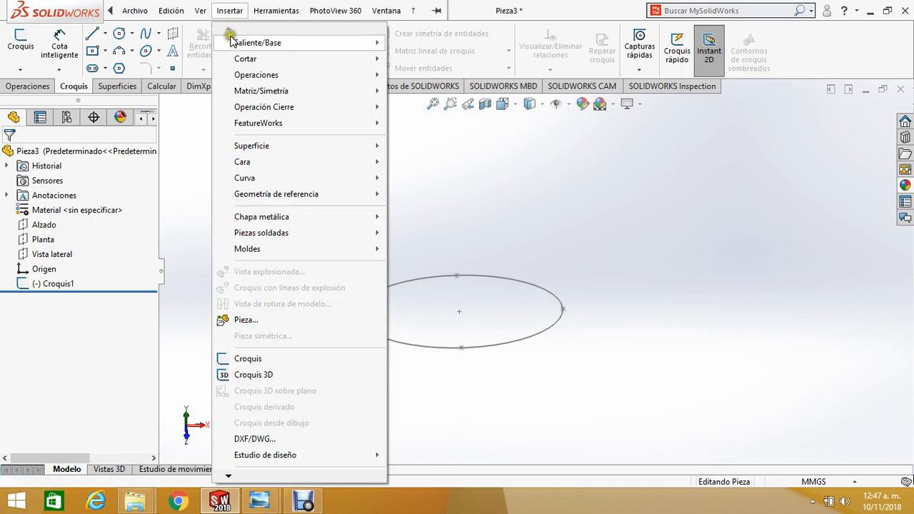
mouse_move(289, 182)
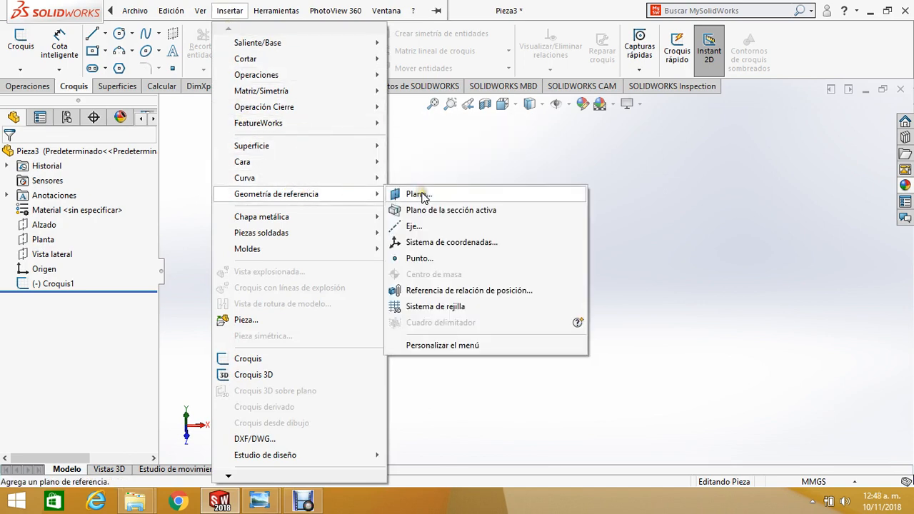
left_click(420, 191)
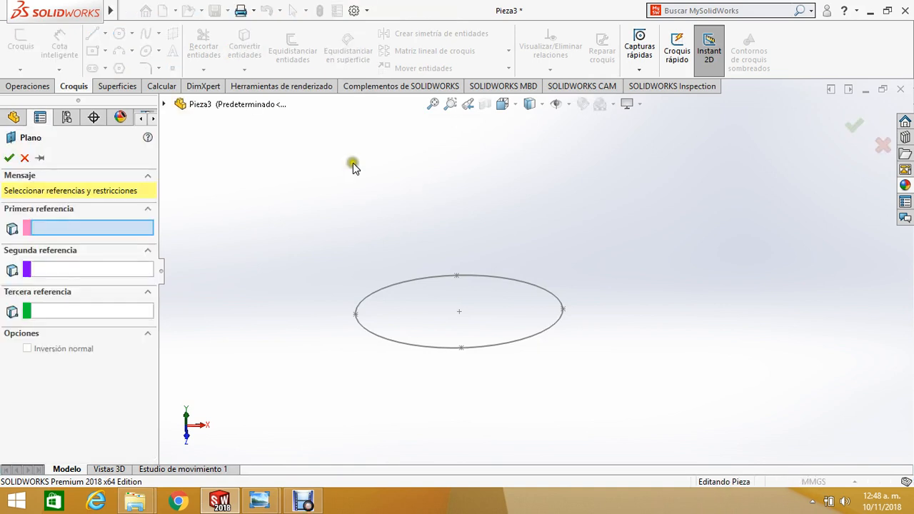
left_click(164, 104)
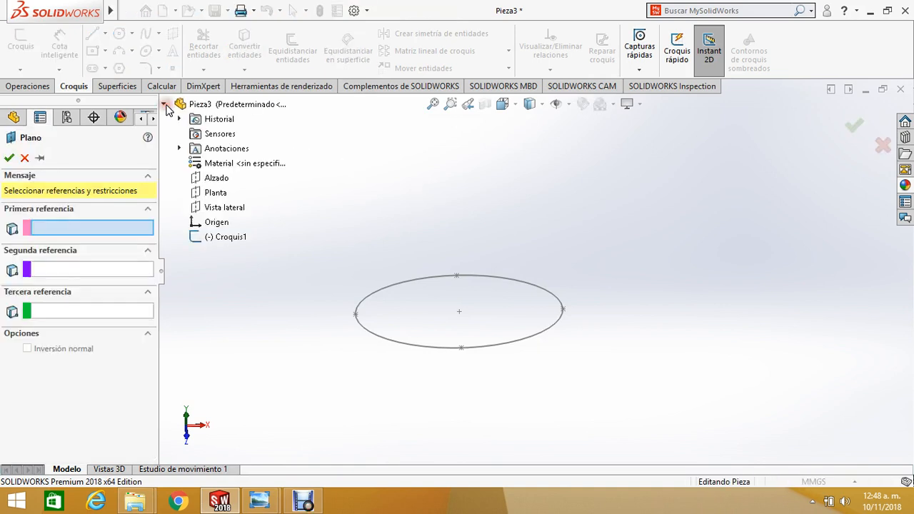
left_click(216, 193)
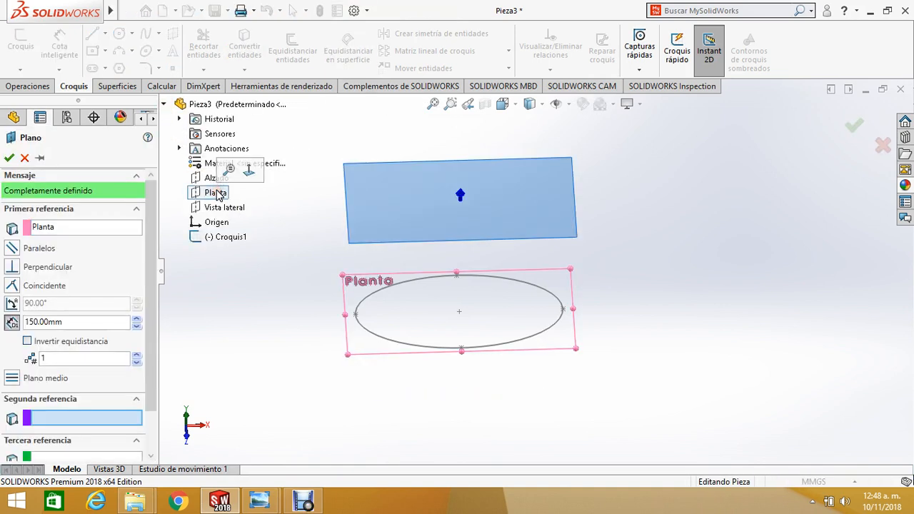
Step: Try a 200 mm offset distance from Planta for the new reference plane
mouse_move(500, 359)
middle_mouse_down()
mouse_move(508, 301)
mouse_move(526, 290)
mouse_move(508, 316)
mouse_move(516, 303)
middle_mouse_up()
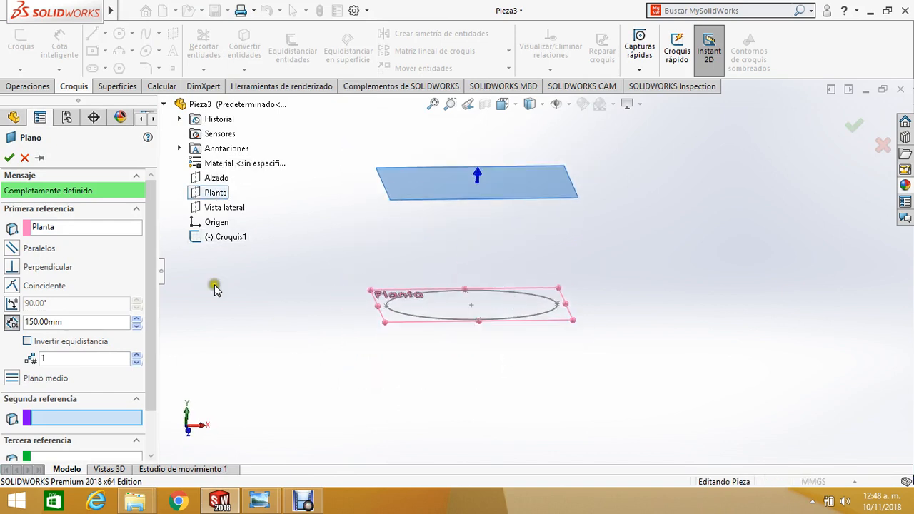
left_click_drag(26, 322, 3, 325)
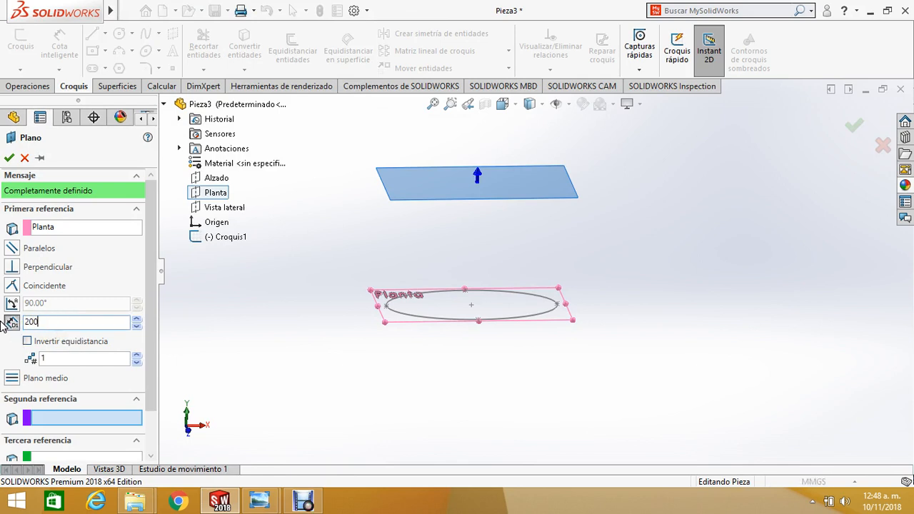
key("Return")
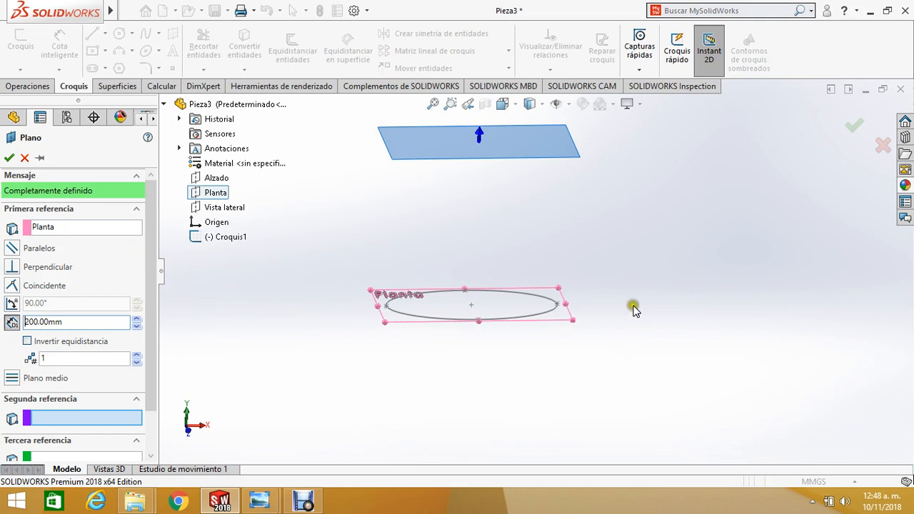
scroll(582, 261, "up", 3)
scroll(572, 234, "up", 2)
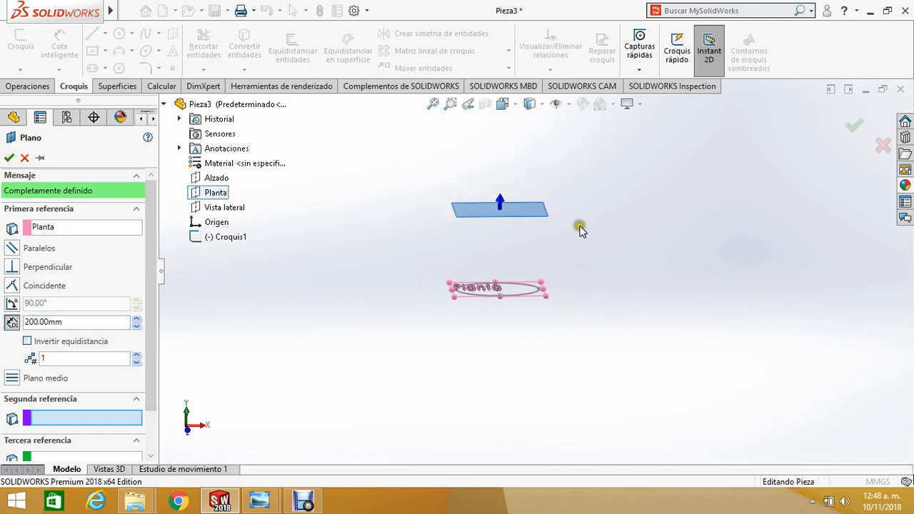
middle_click_drag(539, 166, 516, 185)
scroll(516, 186, "up", 1)
scroll(516, 182, "down", 2)
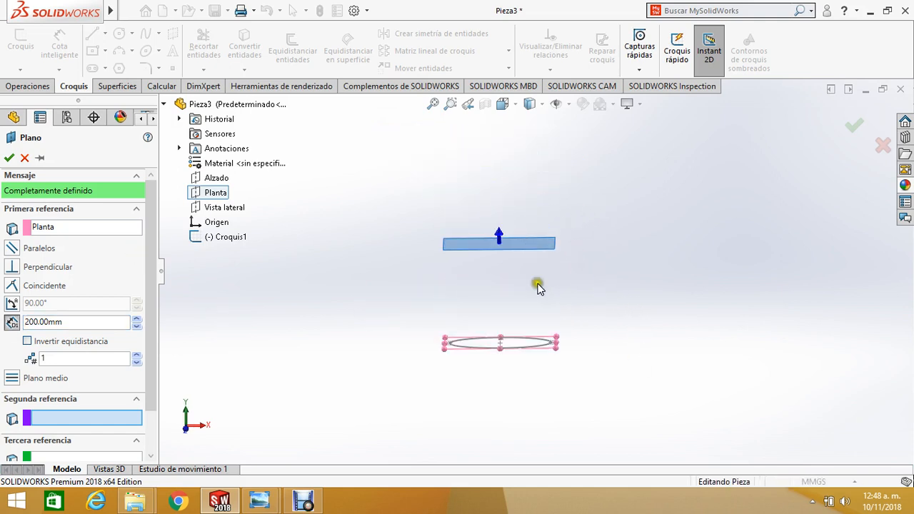
scroll(541, 327, "down", 3)
mouse_move(524, 294)
middle_mouse_down()
mouse_move(515, 286)
mouse_move(531, 312)
mouse_move(564, 317)
mouse_move(500, 298)
mouse_move(523, 254)
mouse_move(547, 272)
mouse_move(543, 283)
mouse_move(564, 290)
mouse_move(563, 281)
mouse_move(527, 302)
mouse_move(570, 316)
mouse_move(547, 304)
mouse_move(565, 307)
mouse_move(549, 265)
mouse_move(528, 265)
mouse_move(522, 248)
mouse_move(543, 242)
mouse_move(557, 319)
middle_mouse_up()
Step: Set the reference plane's offset above Planta to 220 mm and create the plane
double_click(79, 322)
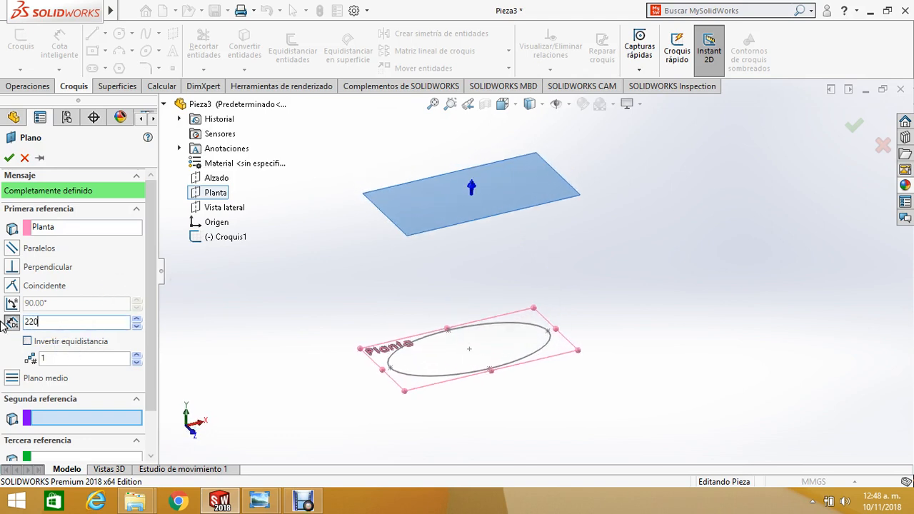
type("220")
key("Return")
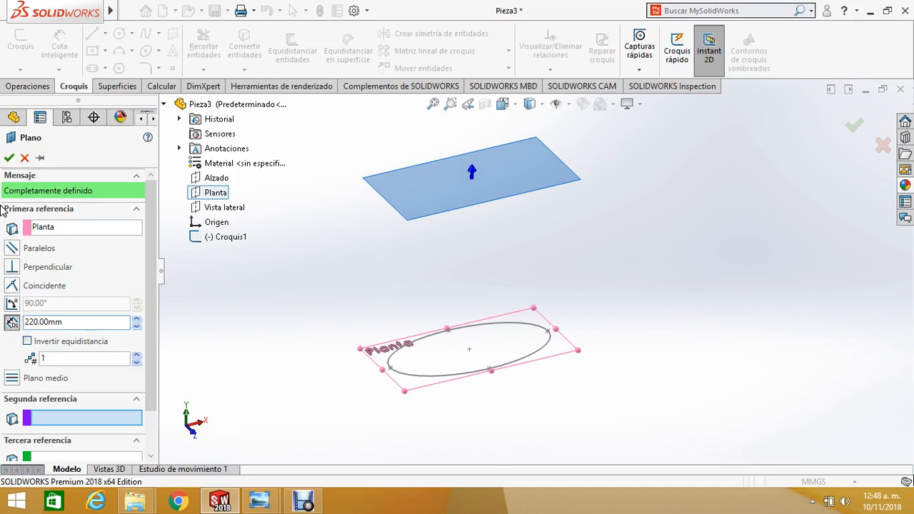
left_click(9, 158)
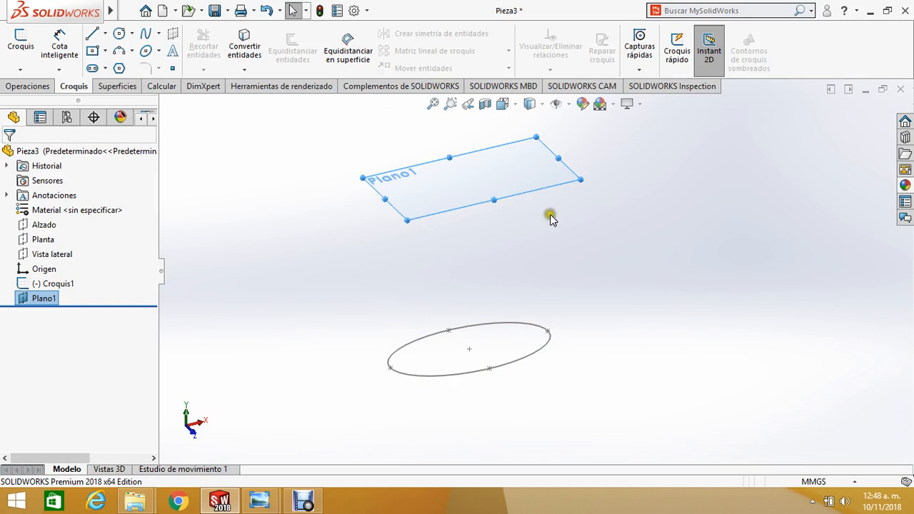
Step: Orient the view normal to Plano1 and sketch a circle about 65 mm in diameter on it, centred on the origin
left_click(503, 150)
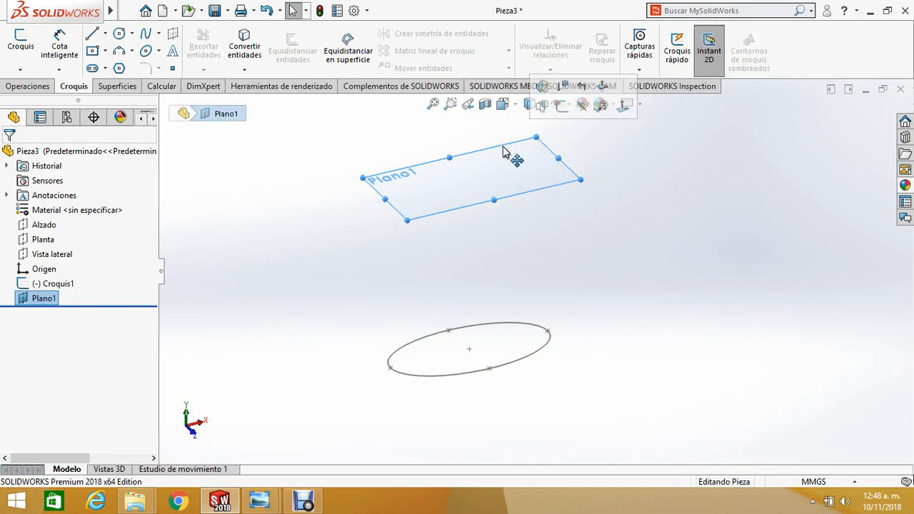
left_click(622, 108)
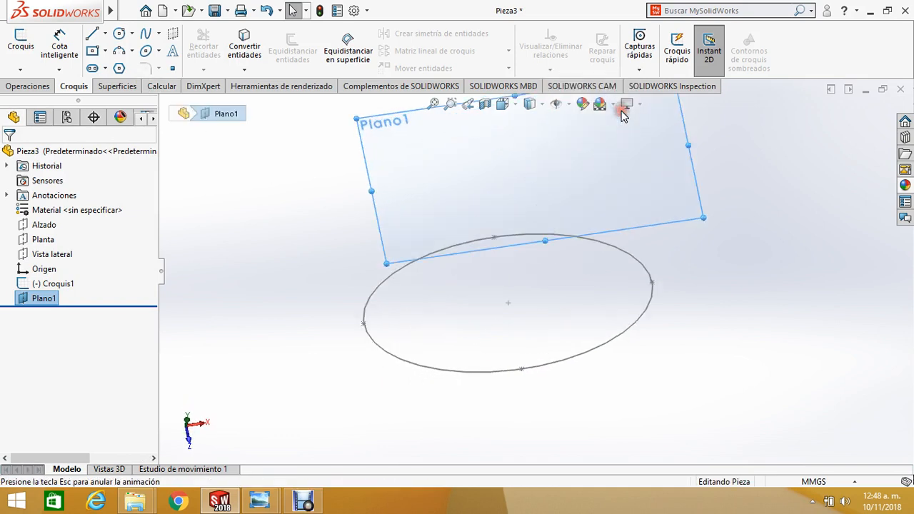
left_click(118, 33)
left_click(510, 294)
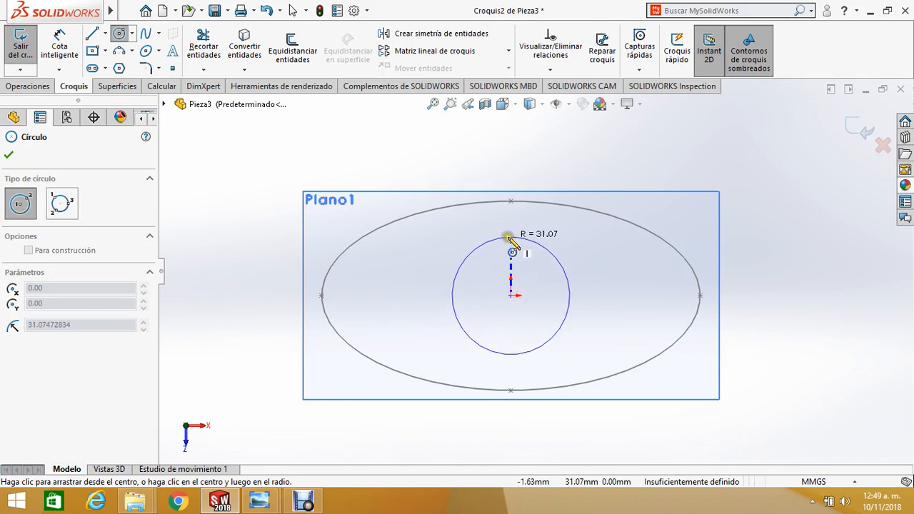
left_click(510, 235)
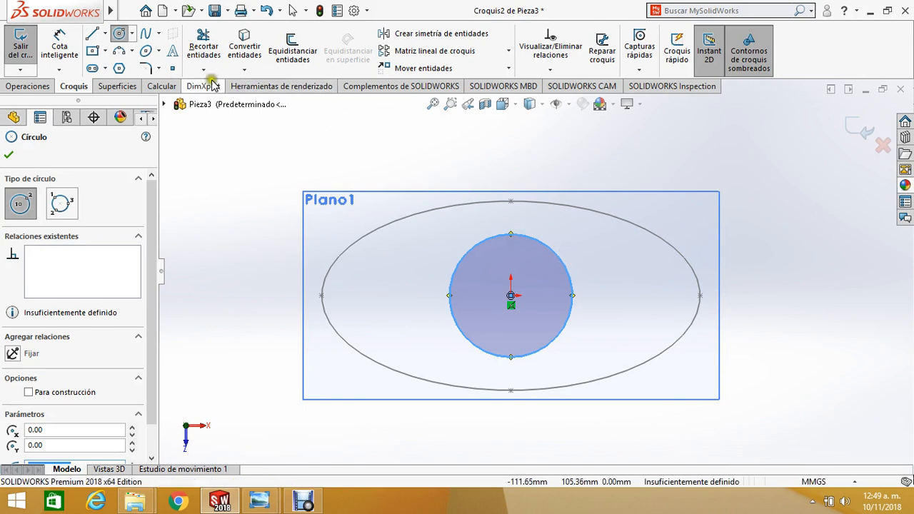
Step: Dimension the circle's diameter as 50 mm, placing the dimension outside the ellipse at its upper left
left_click(59, 46)
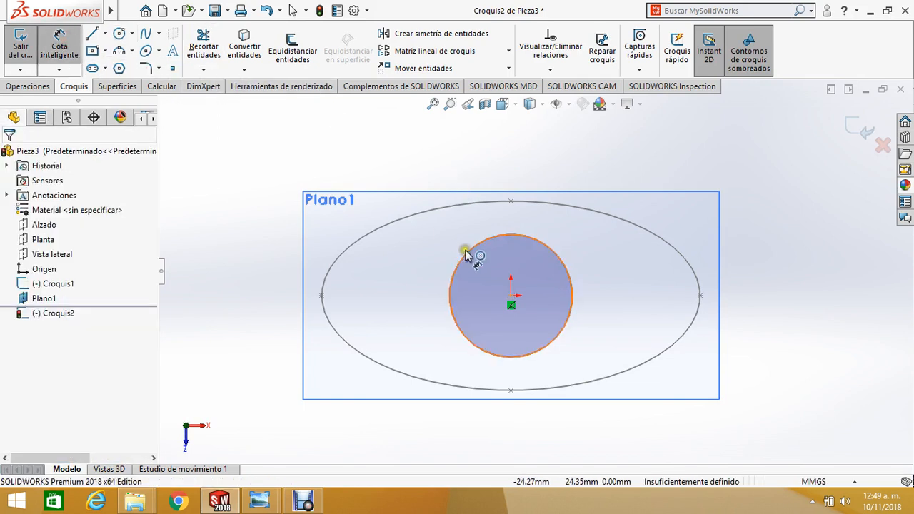
left_click(468, 259)
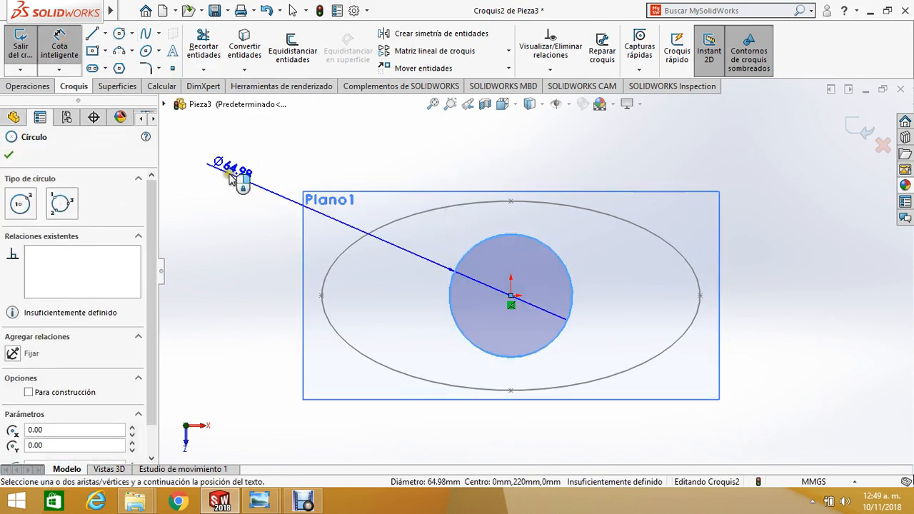
left_click(230, 176)
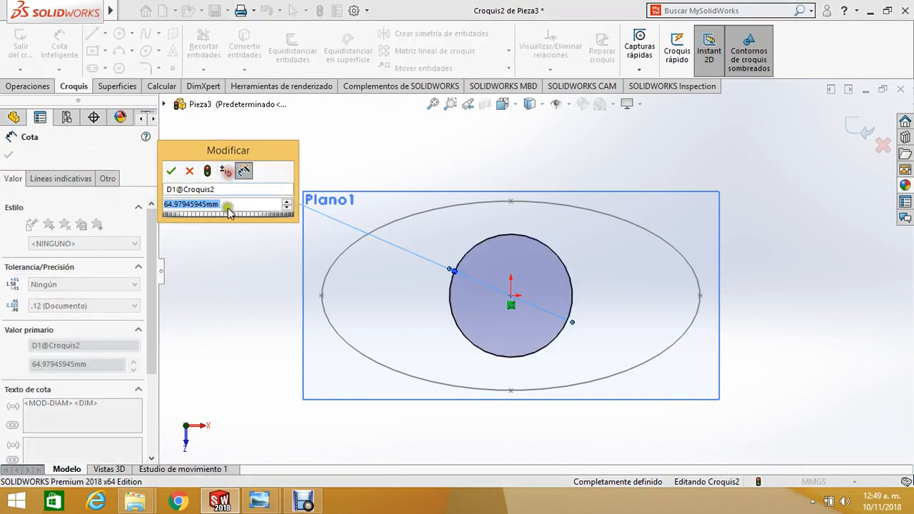
left_click(228, 208)
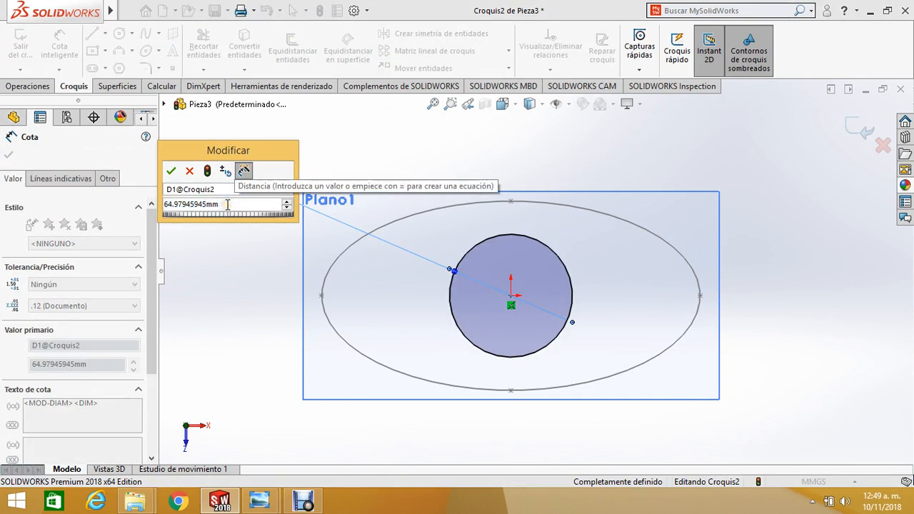
double_click(227, 204)
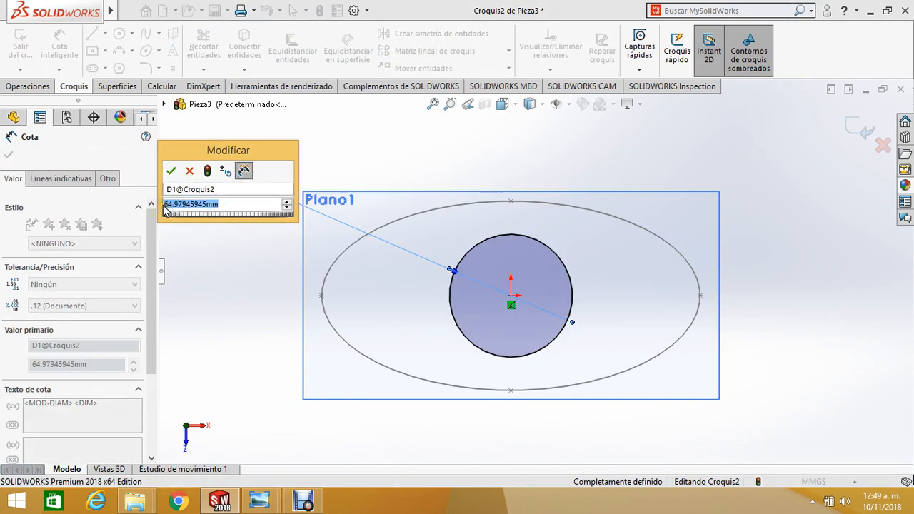
type("50")
key("Return")
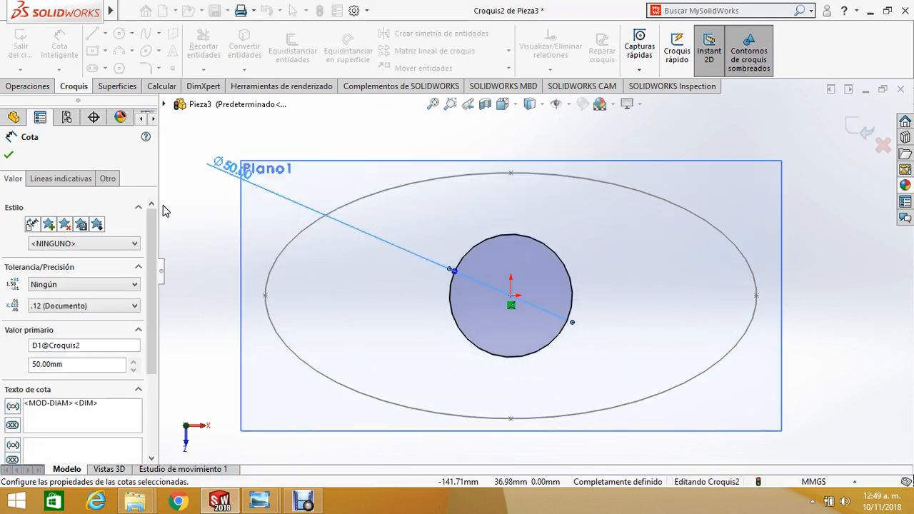
scroll(297, 278, "up", 3)
scroll(503, 262, "down", 1)
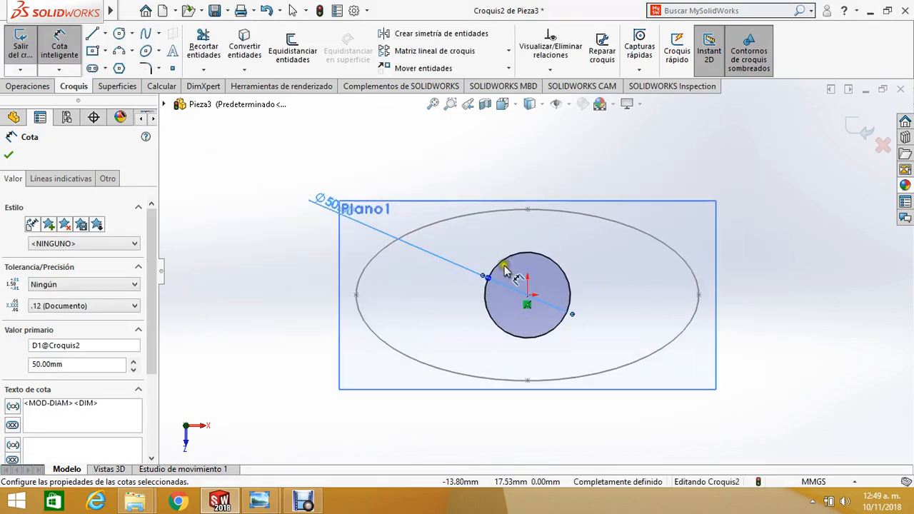
Step: Accept the circle's diameter dimension and exit the circle sketch on Plano1
scroll(504, 270, "down", 1)
scroll(500, 276, "down", 1)
scroll(500, 285, "up", 2)
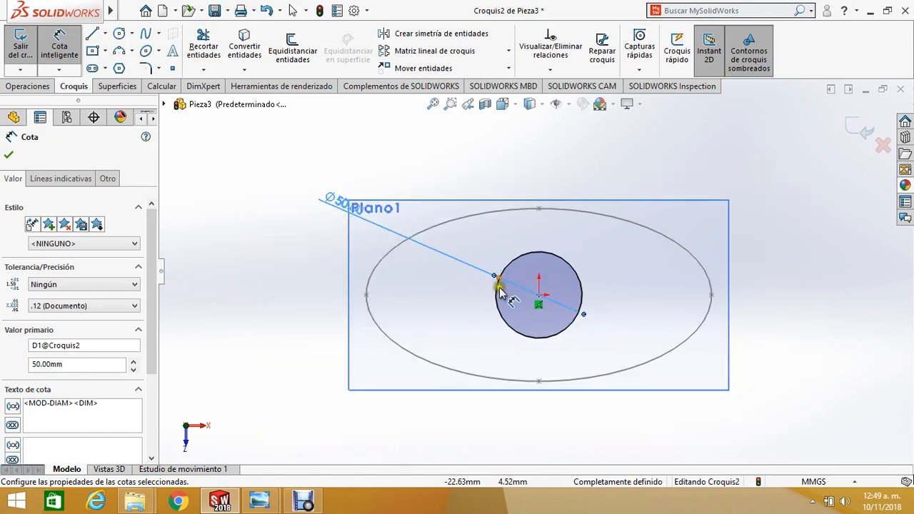
left_click(10, 157)
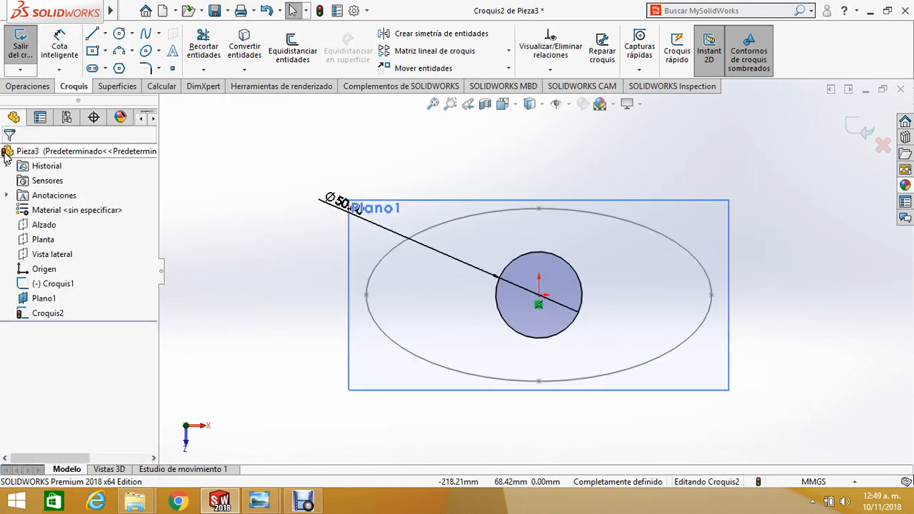
left_click(21, 45)
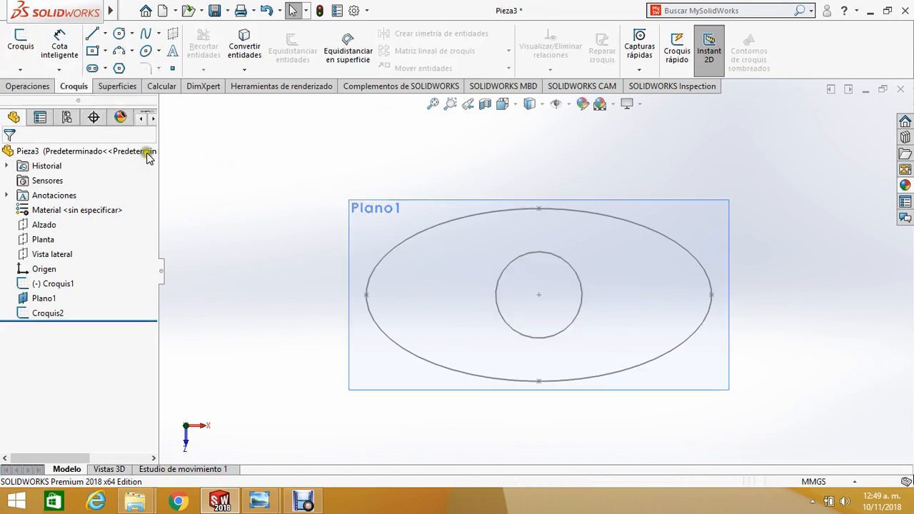
Step: Orient the view normal to Alzado and start a sketch on that plane with the Spline tool
left_click(41, 225)
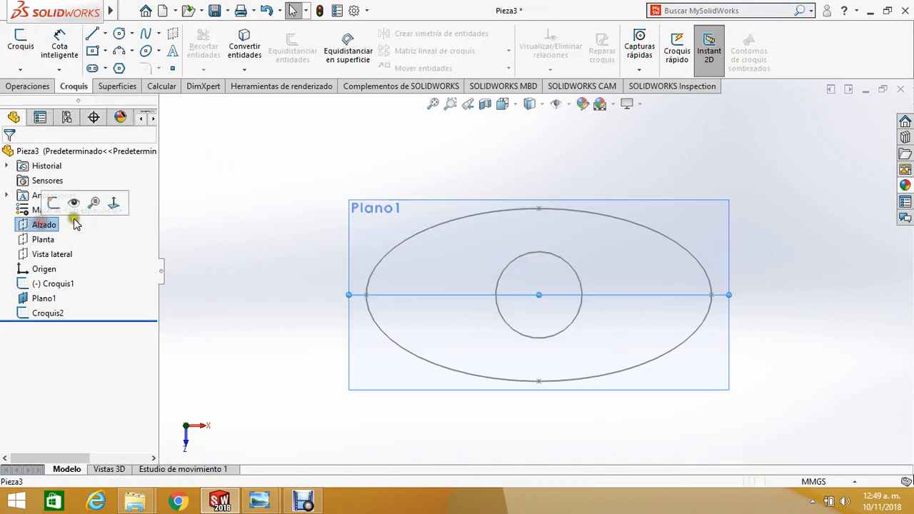
left_click(113, 211)
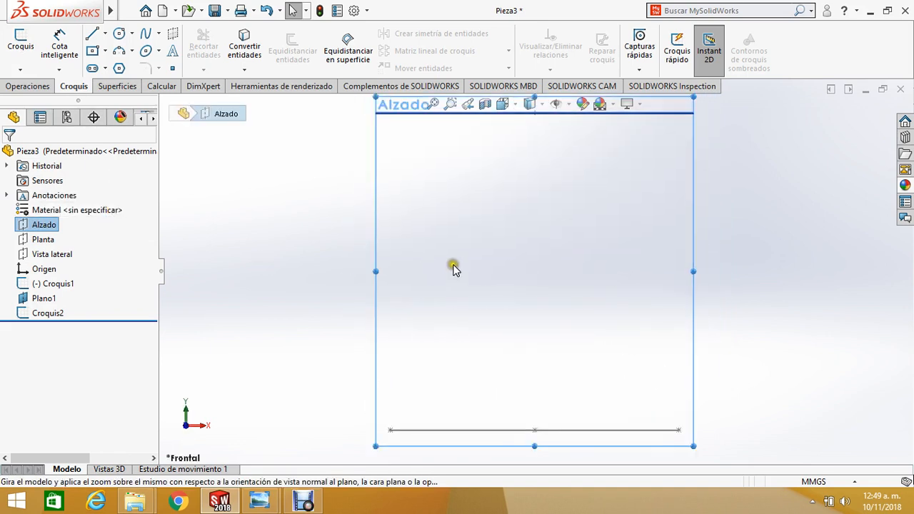
scroll(591, 267, "down", 3)
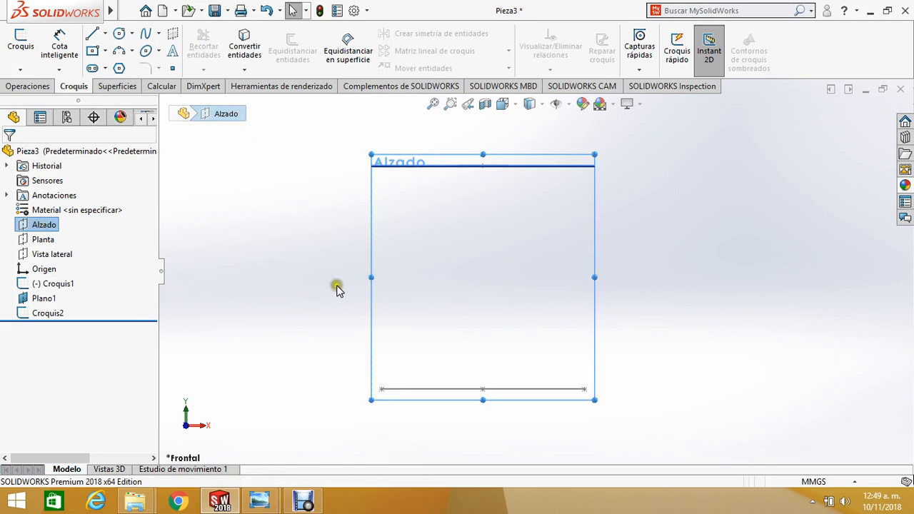
left_click(159, 34)
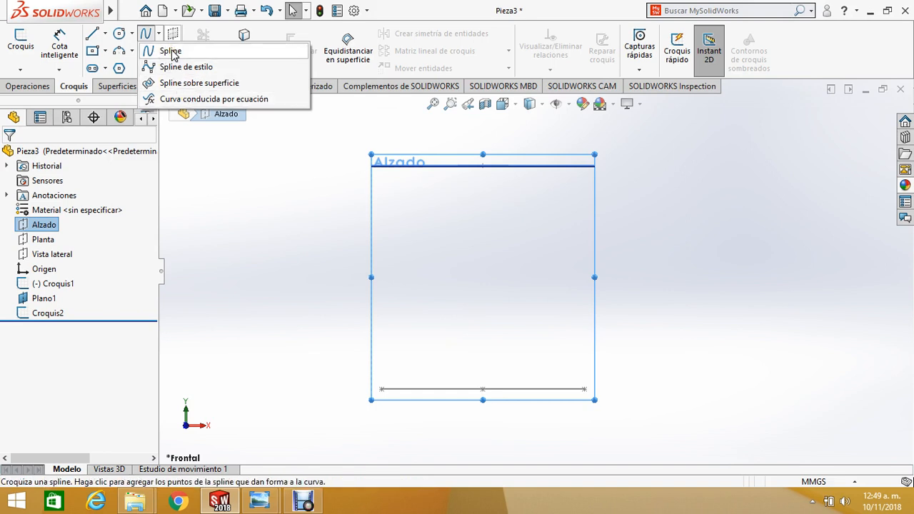
left_click(171, 52)
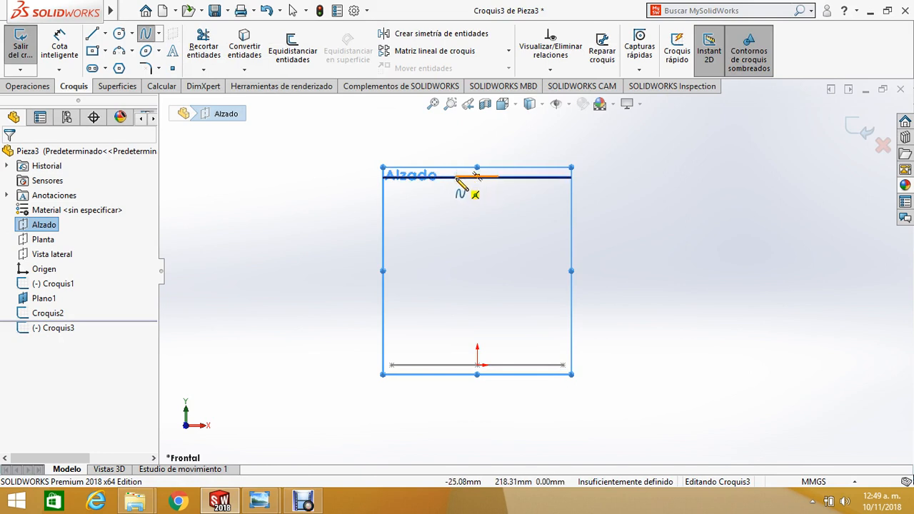
Step: Try to sketch the vase's left profile spline from the circle's left end through one neck point and one shoulder point, and undo it
left_click(457, 178)
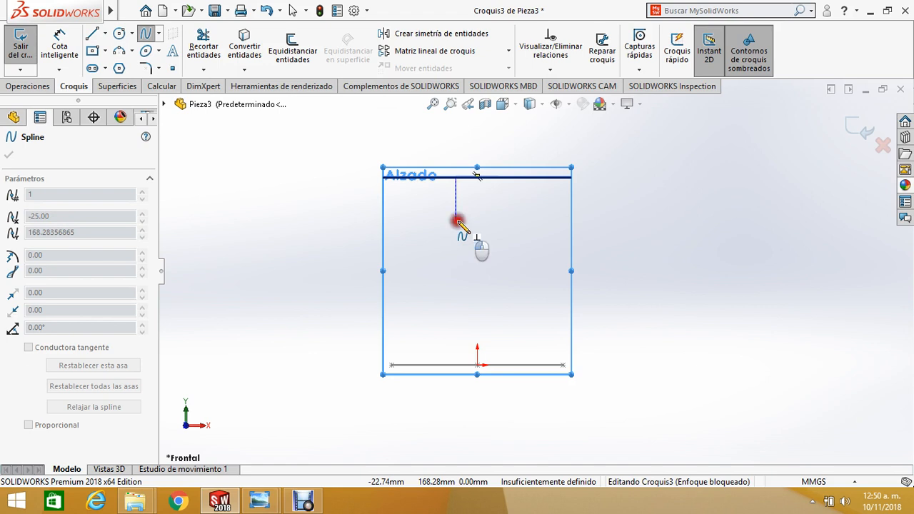
left_click(457, 221)
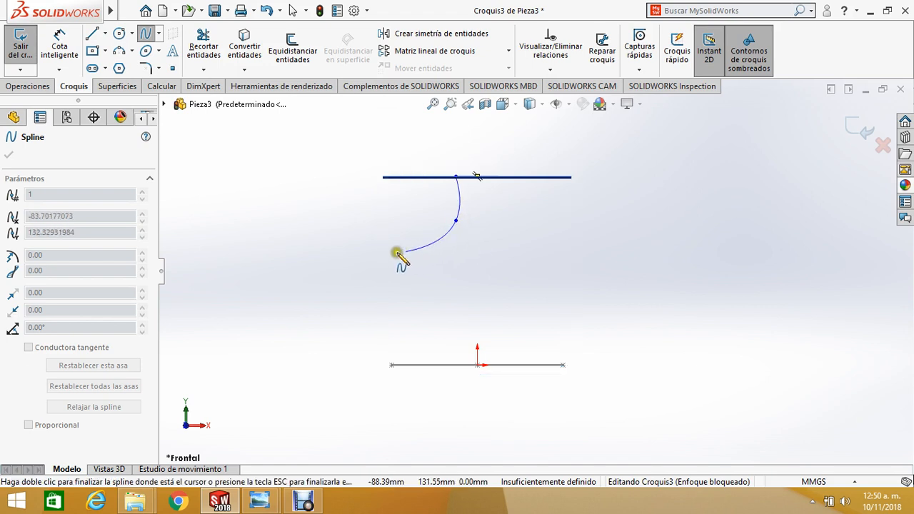
left_click(364, 266)
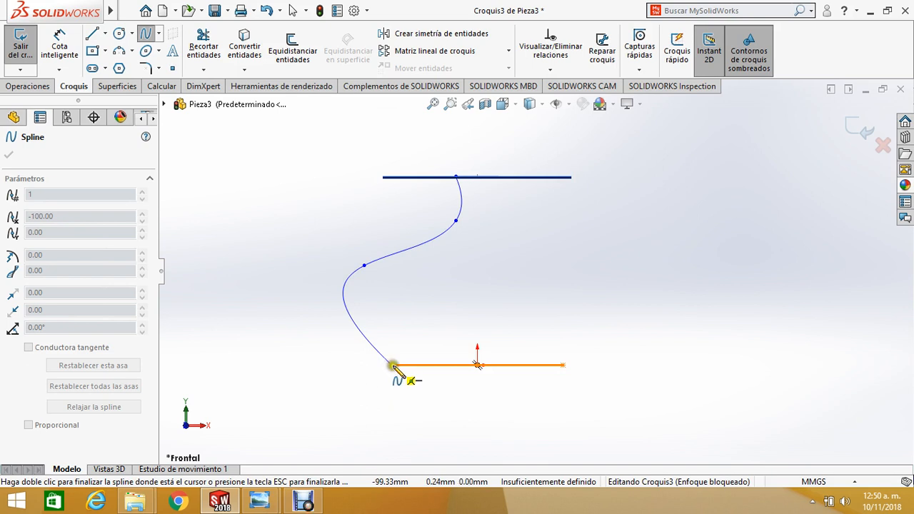
scroll(477, 305, "up", 3)
scroll(466, 331, "down", 2)
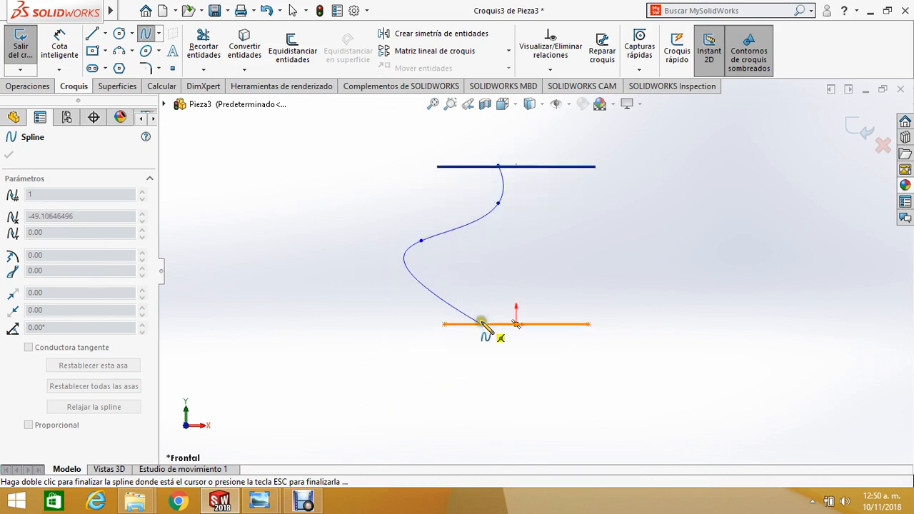
key("Escape")
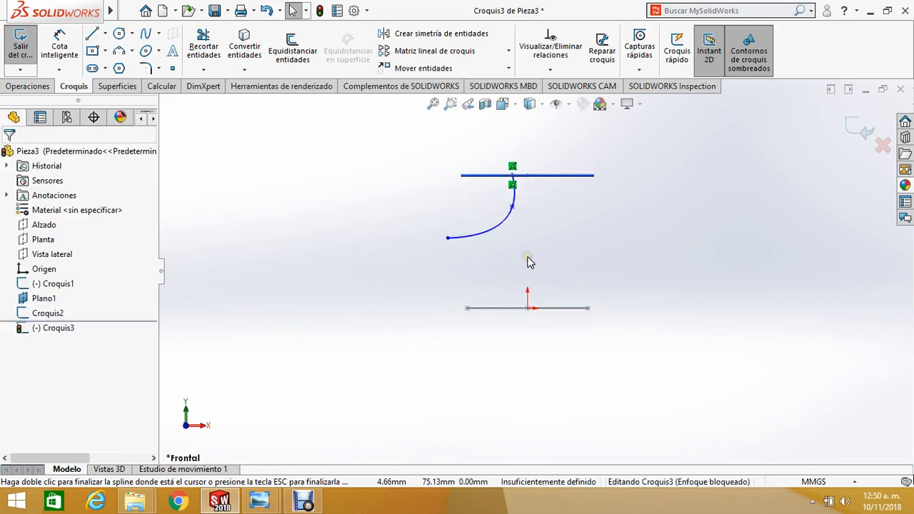
scroll(565, 206, "down", 2)
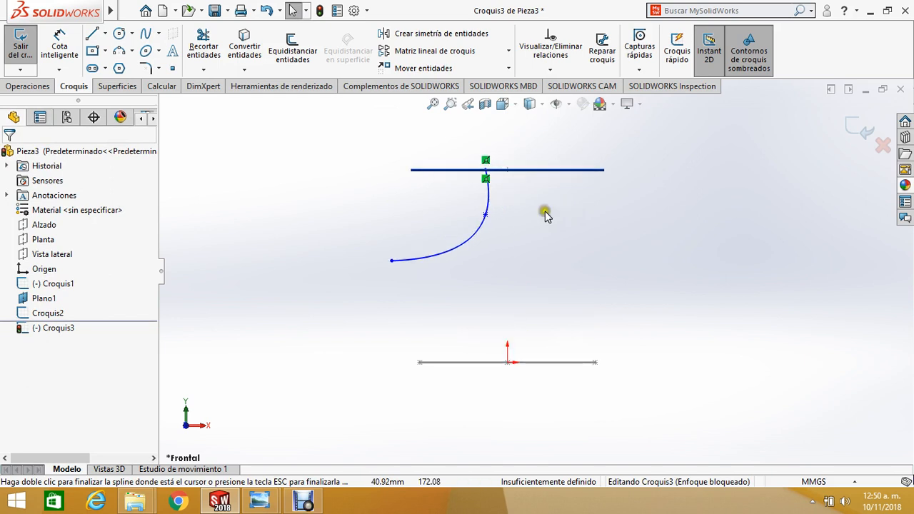
key("ctrl+z")
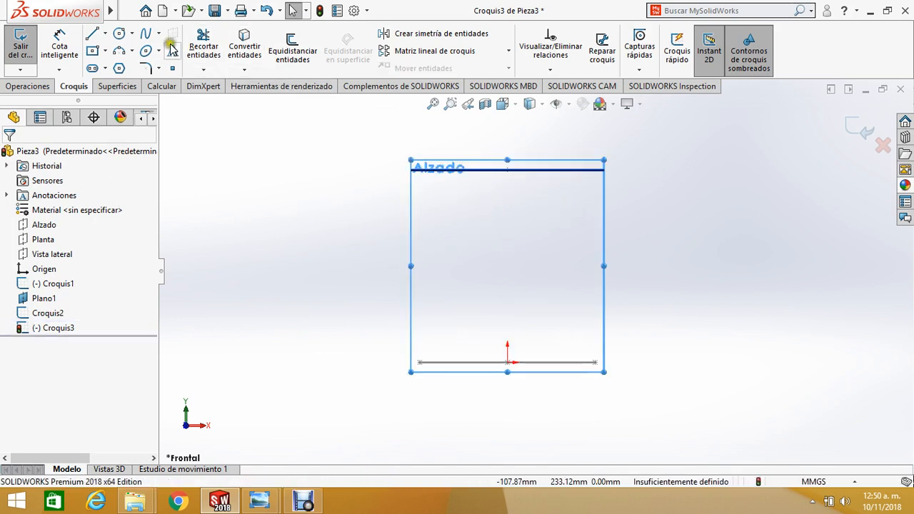
Step: Try a five-point left profile spline from the circle's left end through two neck points and a shoulder point to the ellipse's left end, and undo it
left_click(147, 34)
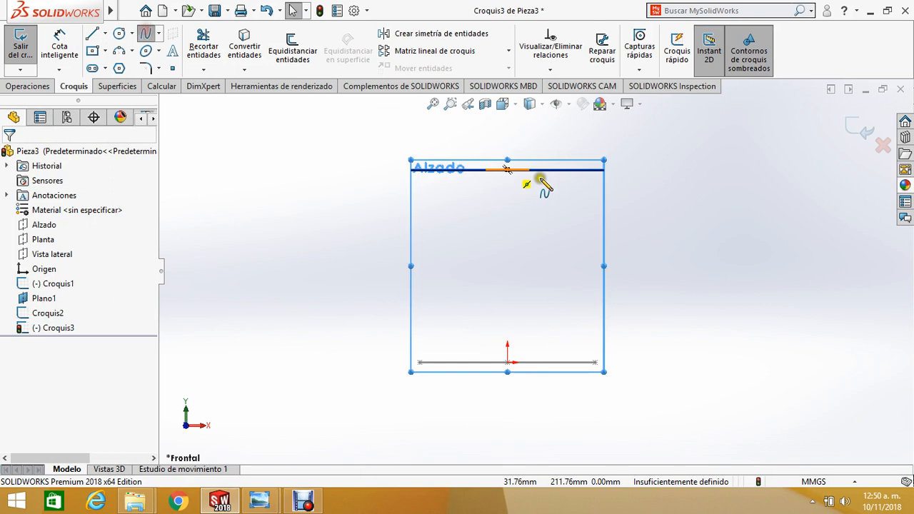
left_click(487, 170)
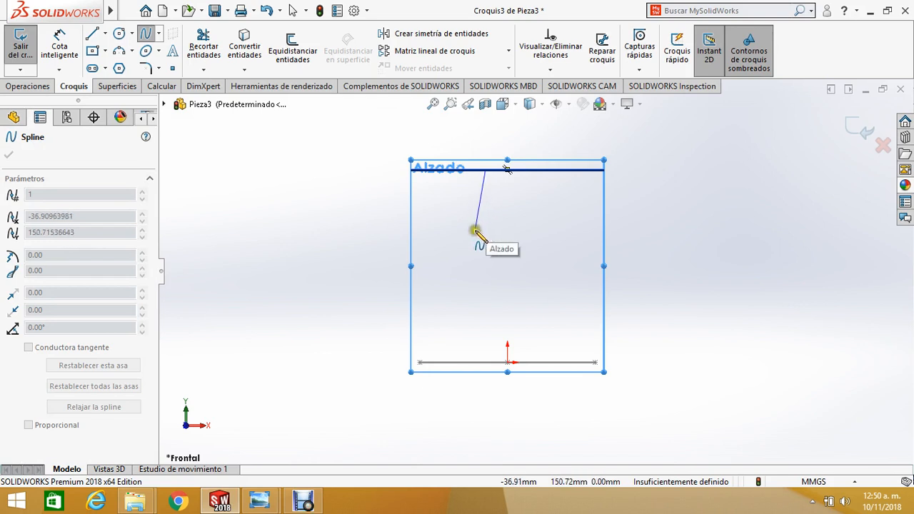
left_click(474, 230)
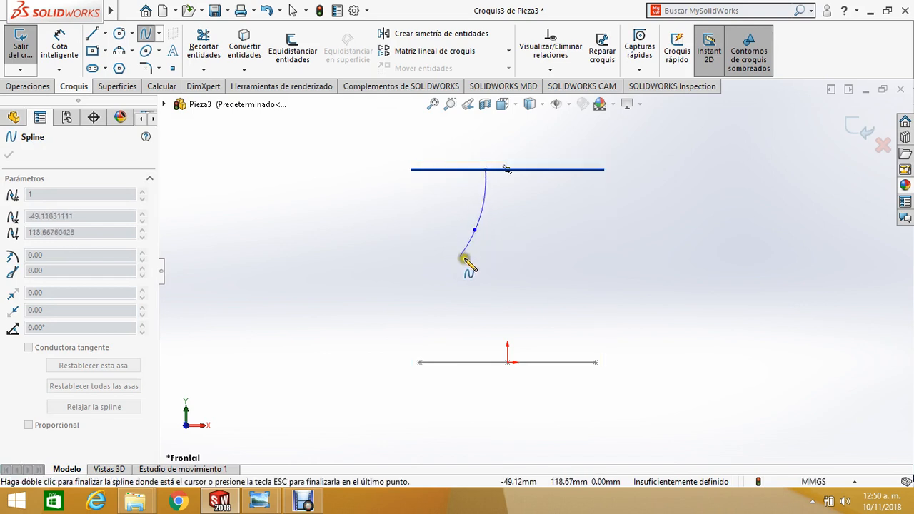
left_click(463, 251)
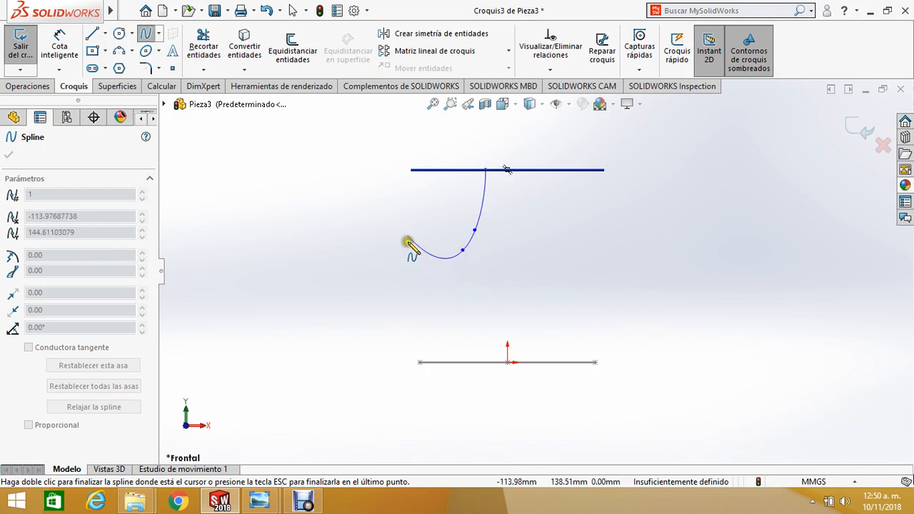
left_click(408, 271)
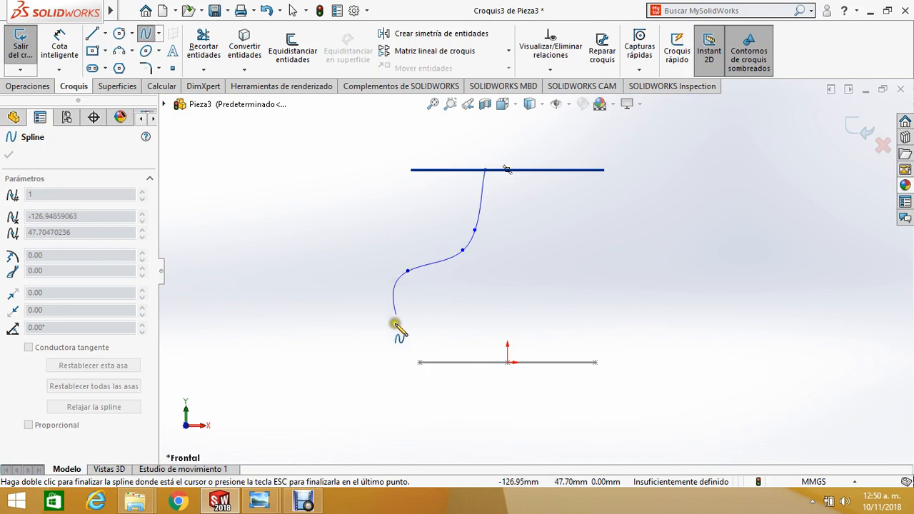
left_click(420, 363)
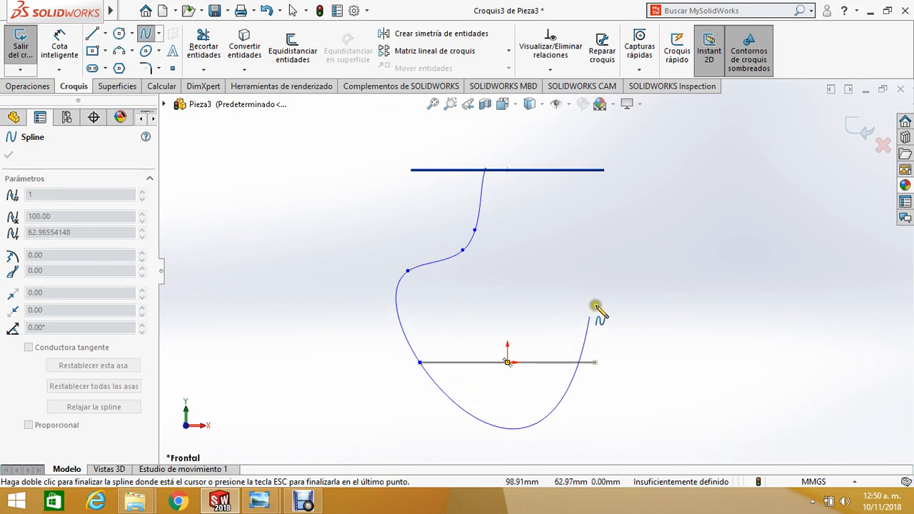
key("Escape")
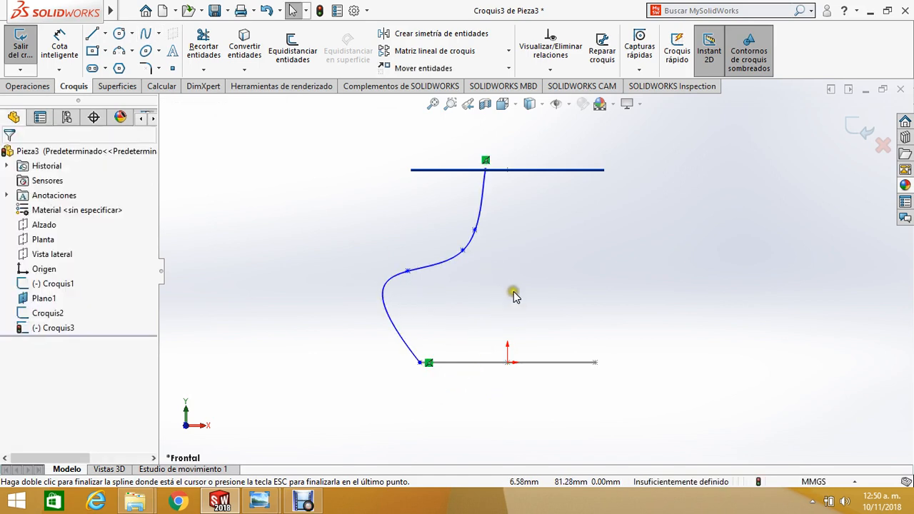
left_click(516, 291)
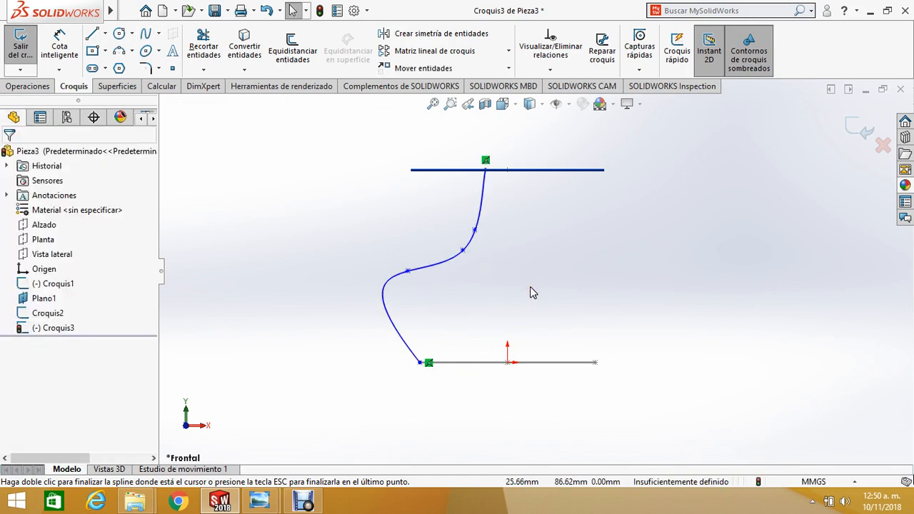
key("ctrl+z")
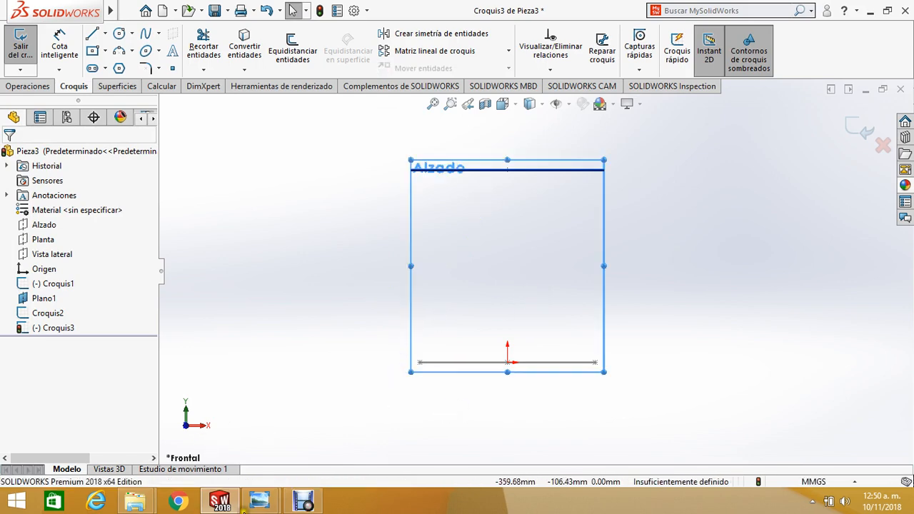
Step: Switch to the photo viewer to examine the vase's side contour in the reference render, and return to SolidWorks
mouse_move(260, 501)
left_click(311, 455)
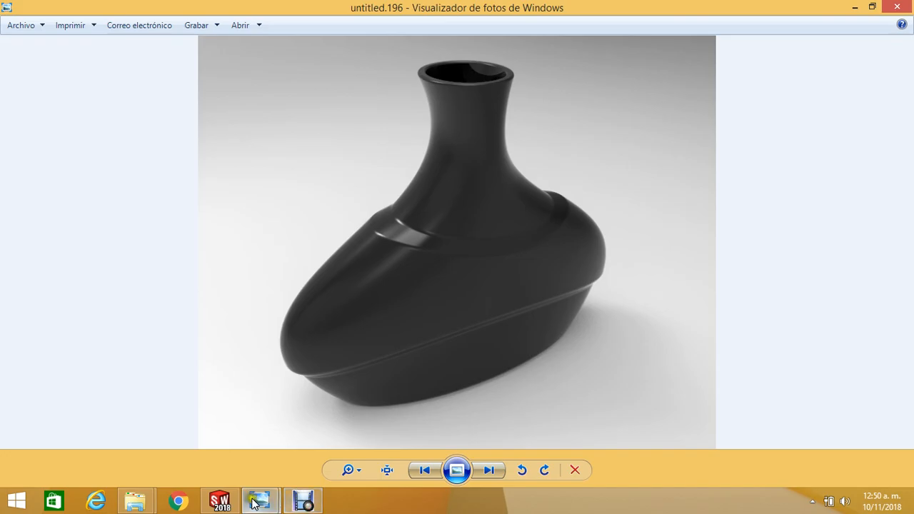
left_click(227, 500)
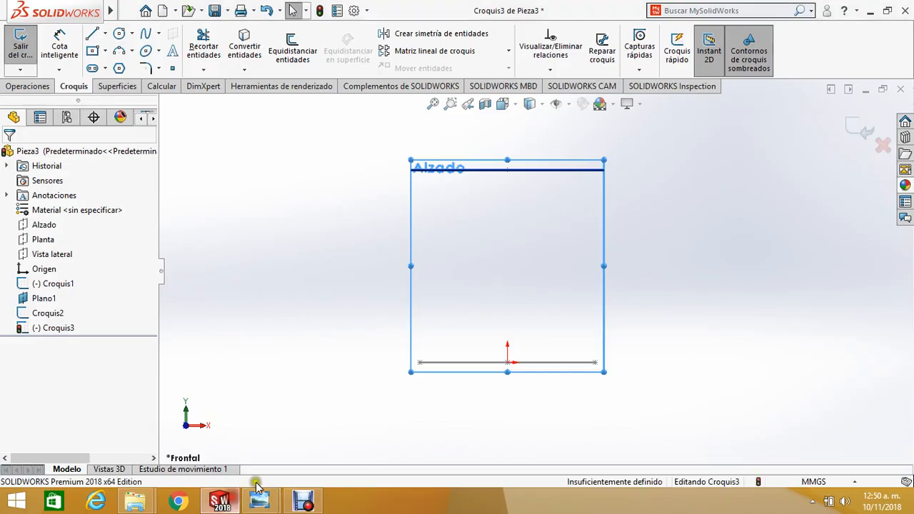
Step: Sketch a four-point spline from the circle's left end straight below to the neck, through about X -119, Y 107 mm, to the ellipse's left end
left_click(145, 34)
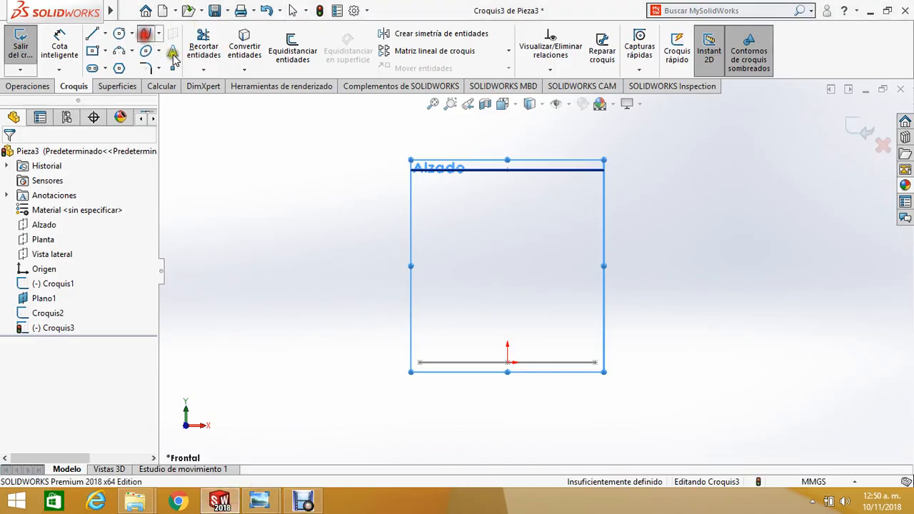
left_click(485, 171)
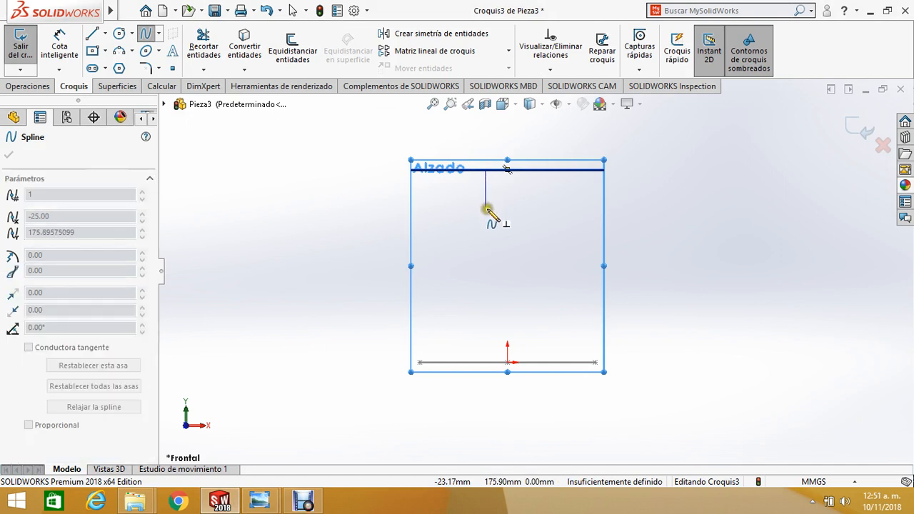
left_click(485, 212)
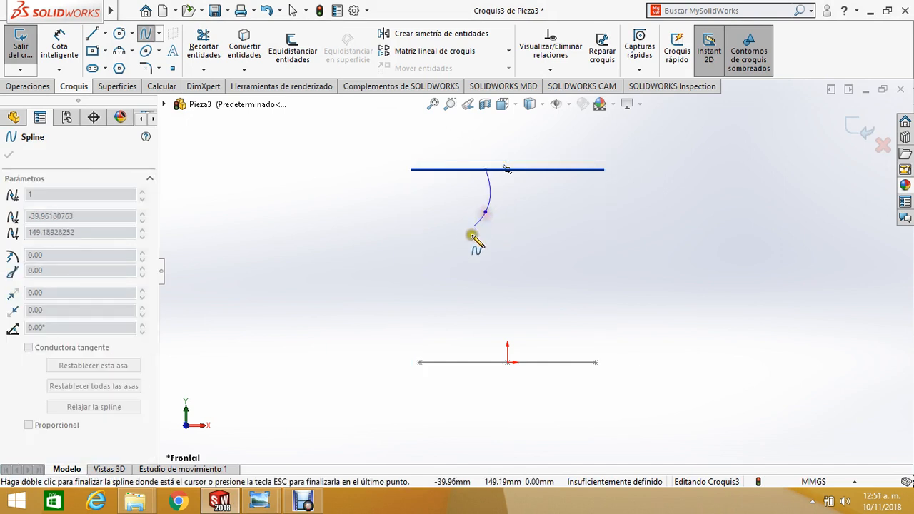
left_click(403, 268)
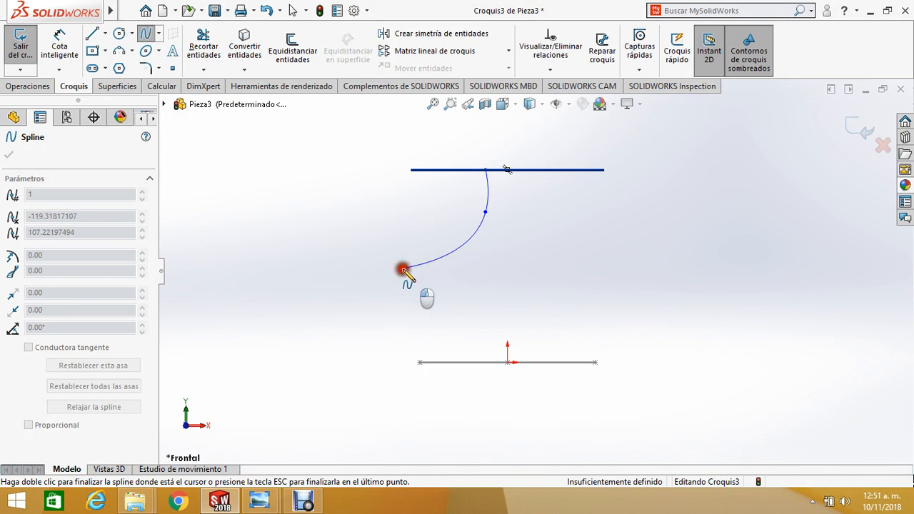
left_click(420, 362)
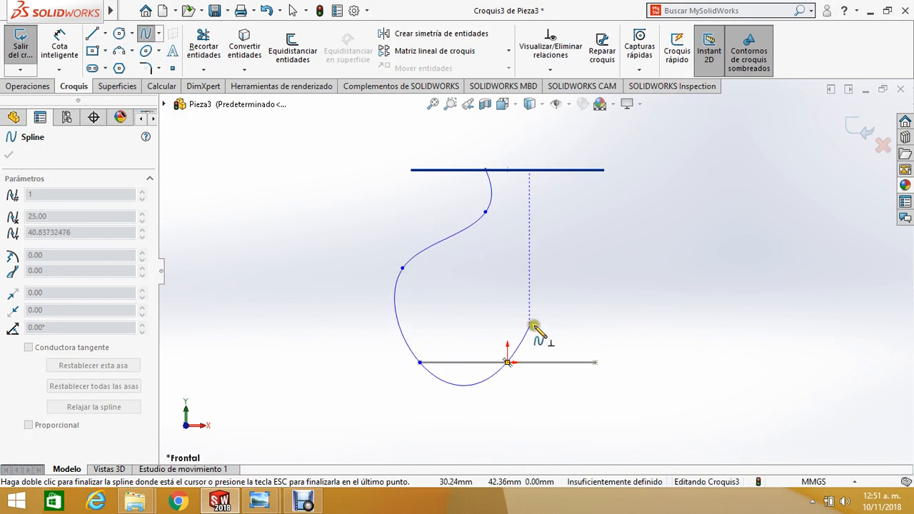
key("Escape")
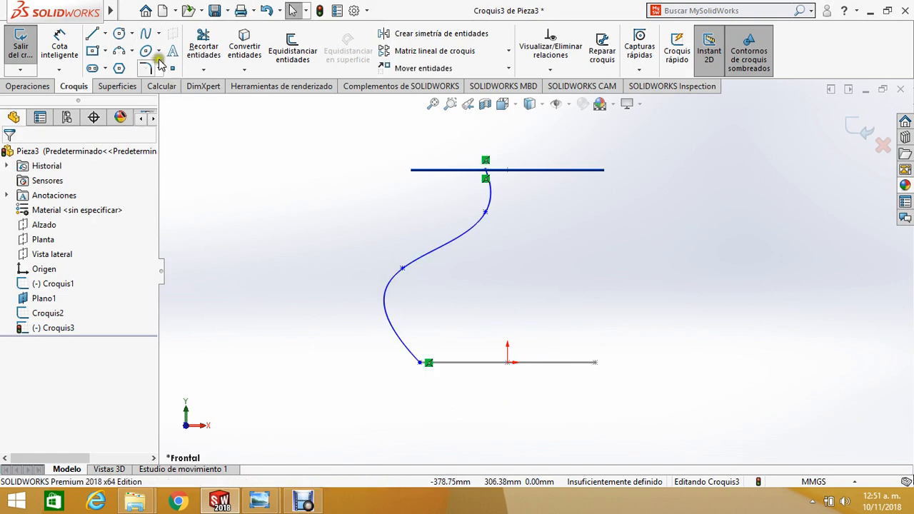
Step: Draw a vertical construction line from the origin to the center of the top circle
left_click(145, 34)
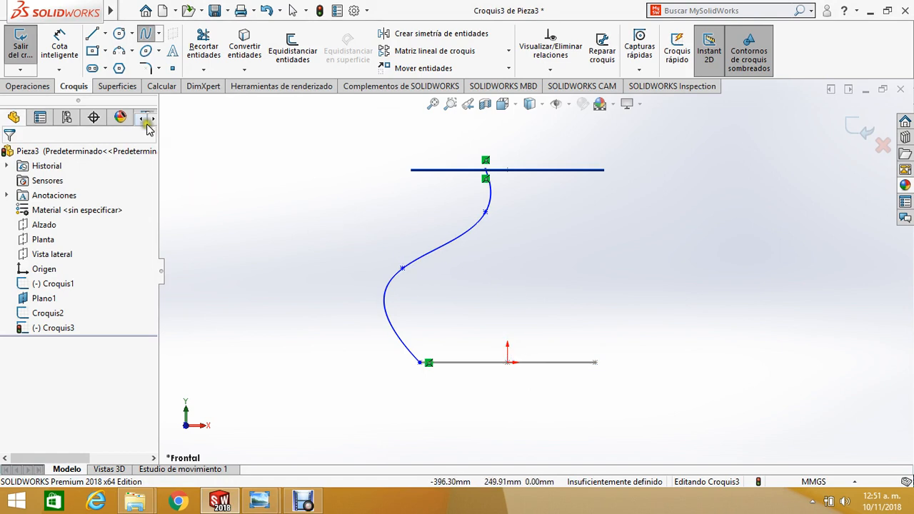
key("Escape")
left_click(103, 34)
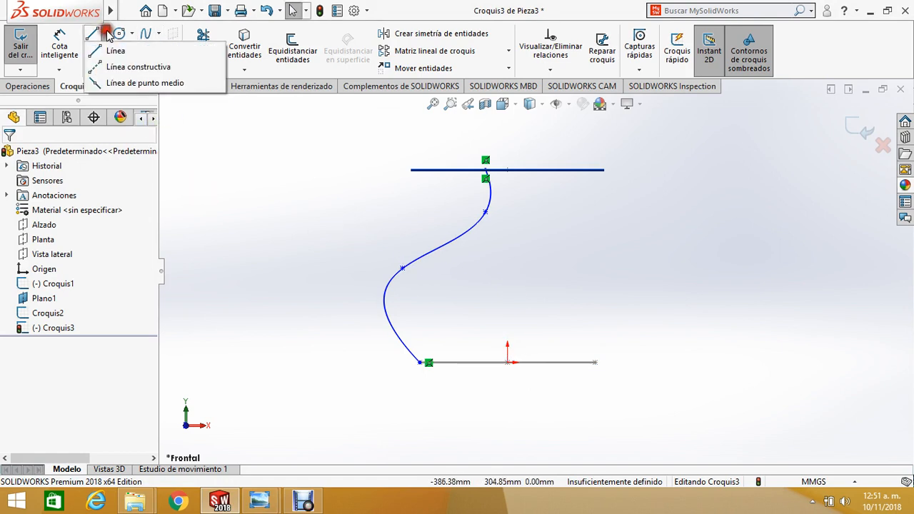
left_click(93, 68)
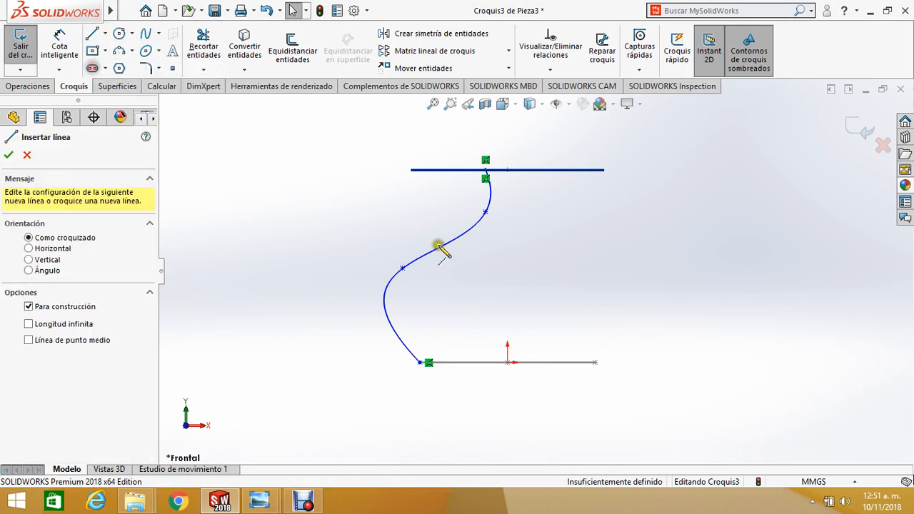
left_click(507, 362)
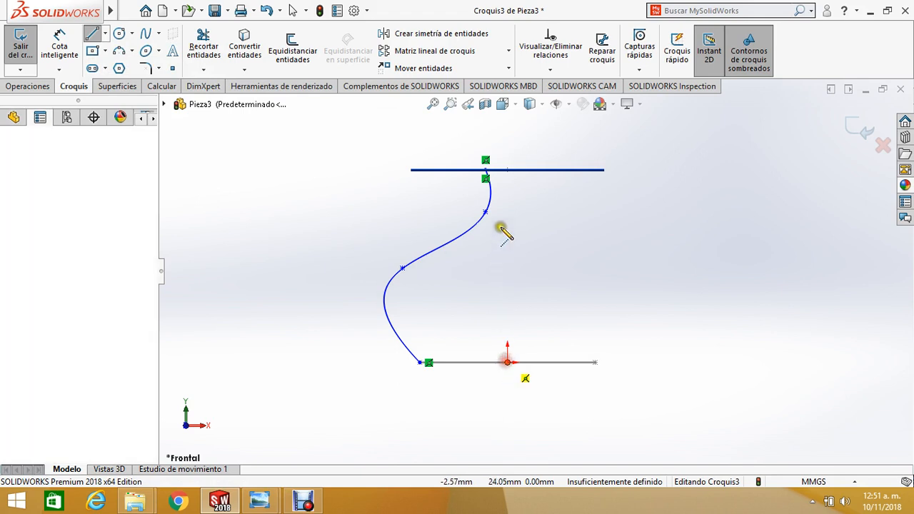
left_click(507, 170)
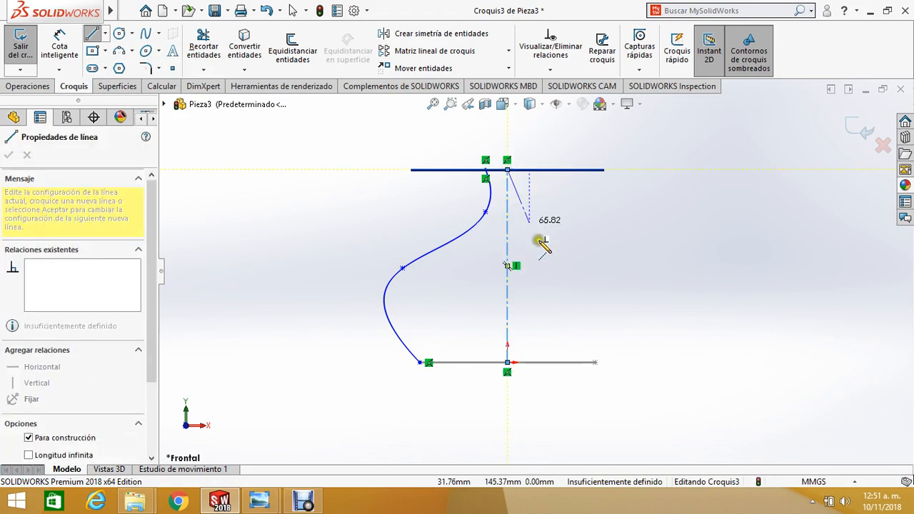
key("Escape")
key("Escape")
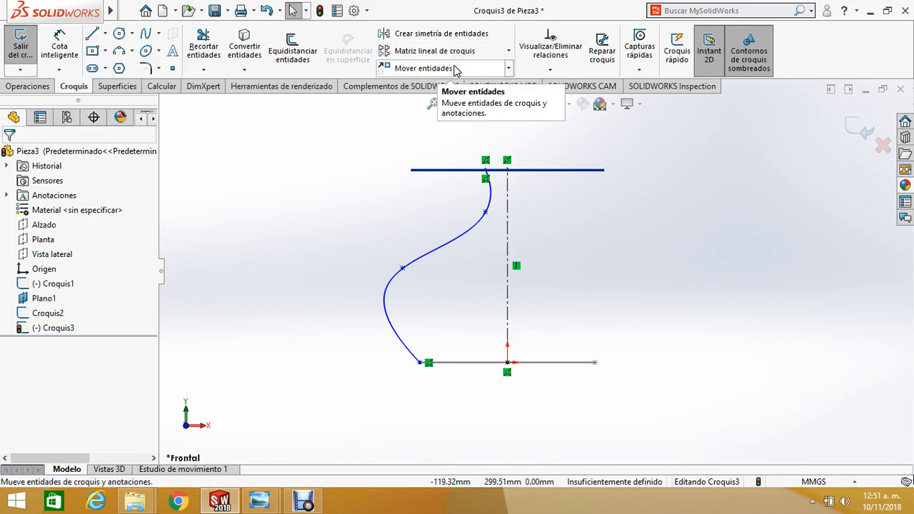
left_click(448, 35)
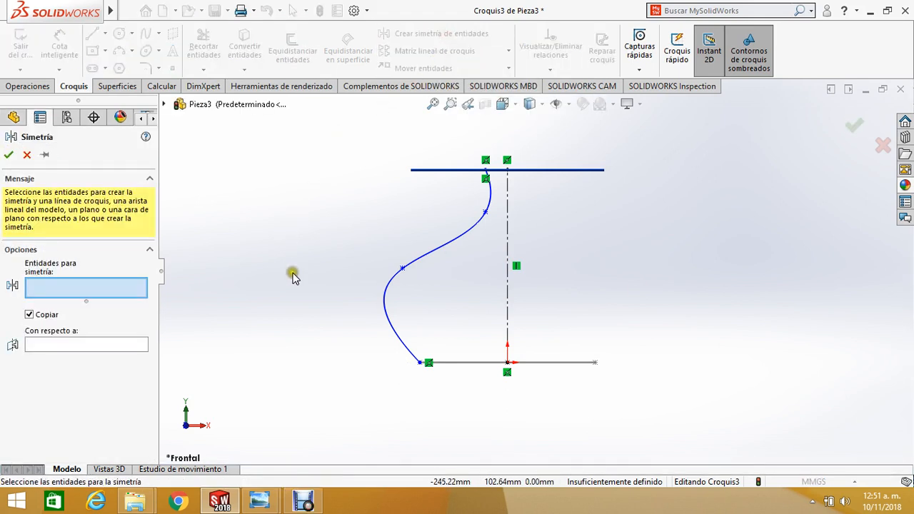
left_click(432, 251)
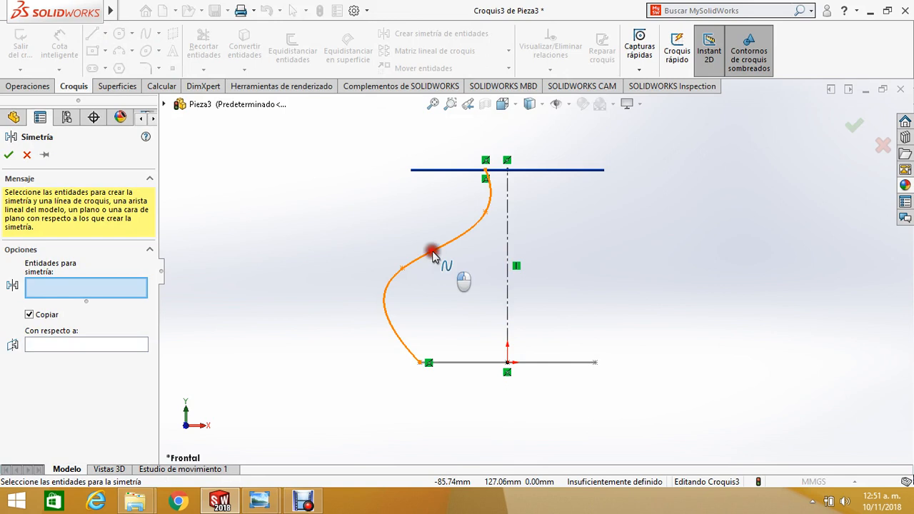
left_click(127, 347)
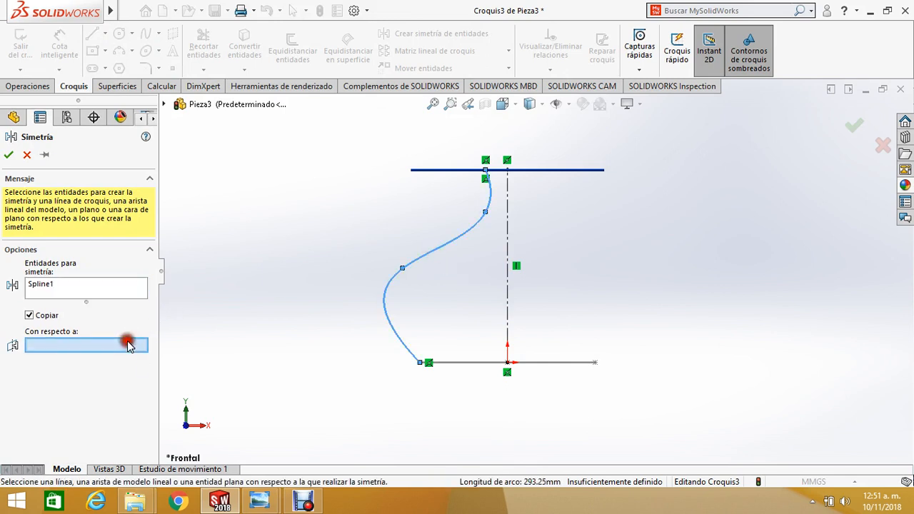
left_click(508, 266)
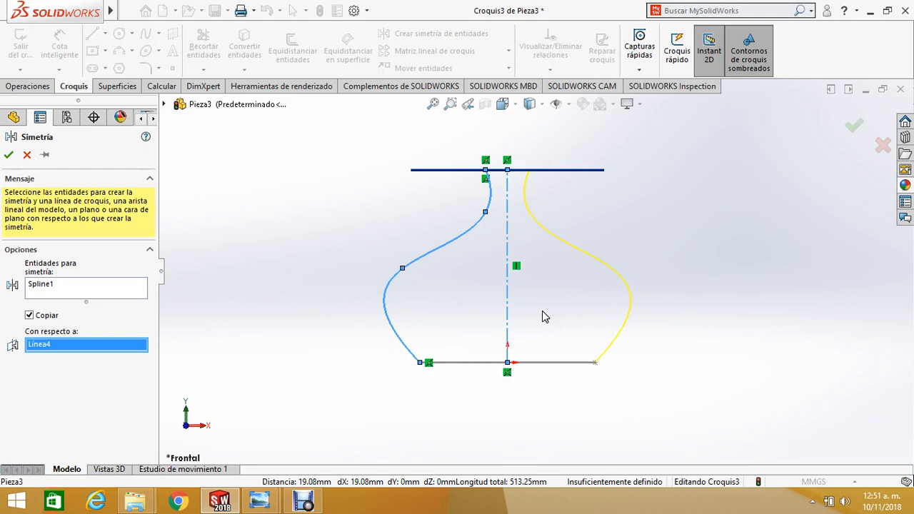
left_click(25, 155)
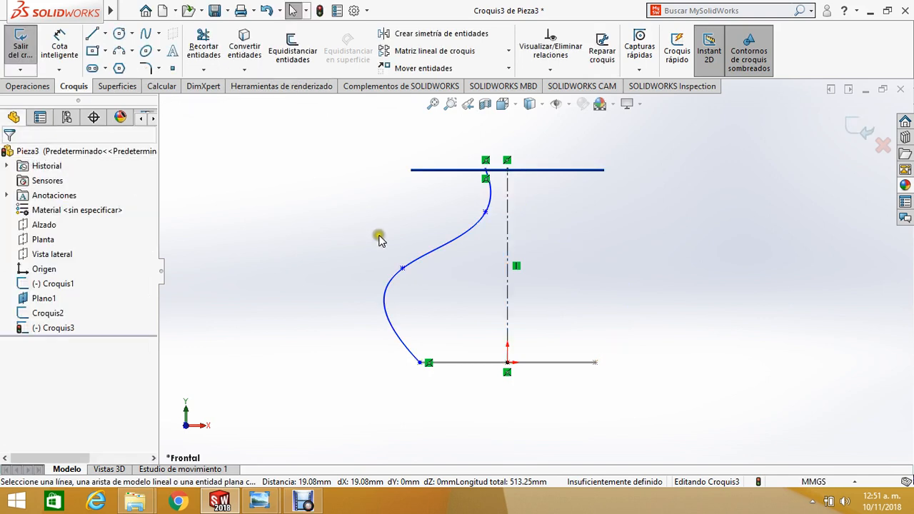
Step: Try reshaping the left profile spline by moving its neck point to about X -77, Y 134 mm and adjusting the neck and shoulder tangent handles
left_click_drag(484, 216, 466, 255)
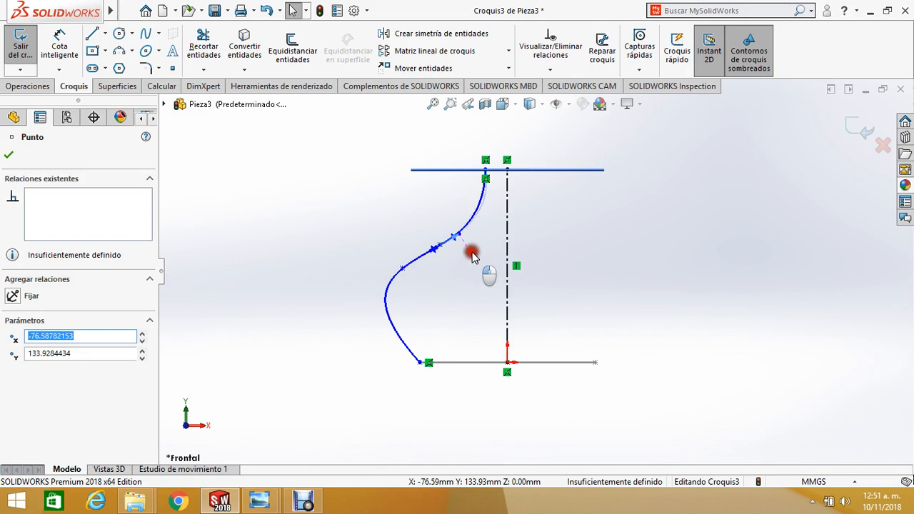
left_click(428, 248)
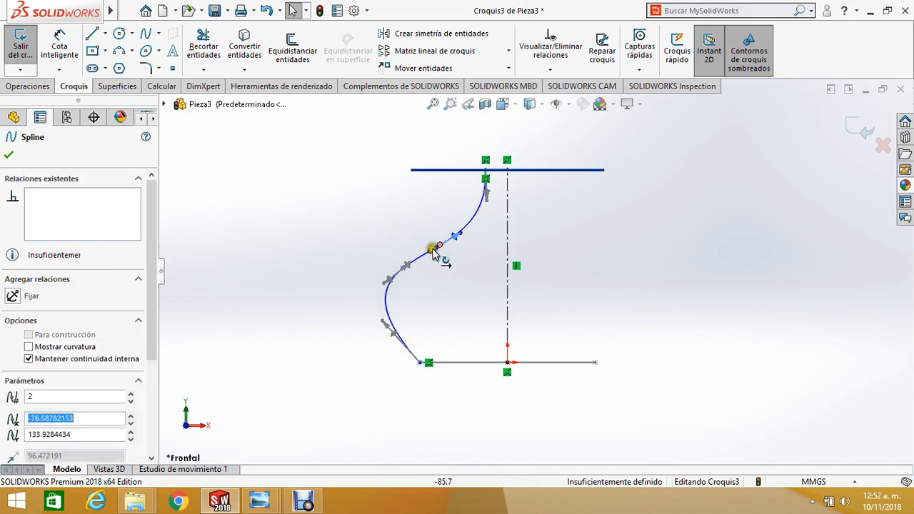
left_click_drag(437, 255, 461, 268)
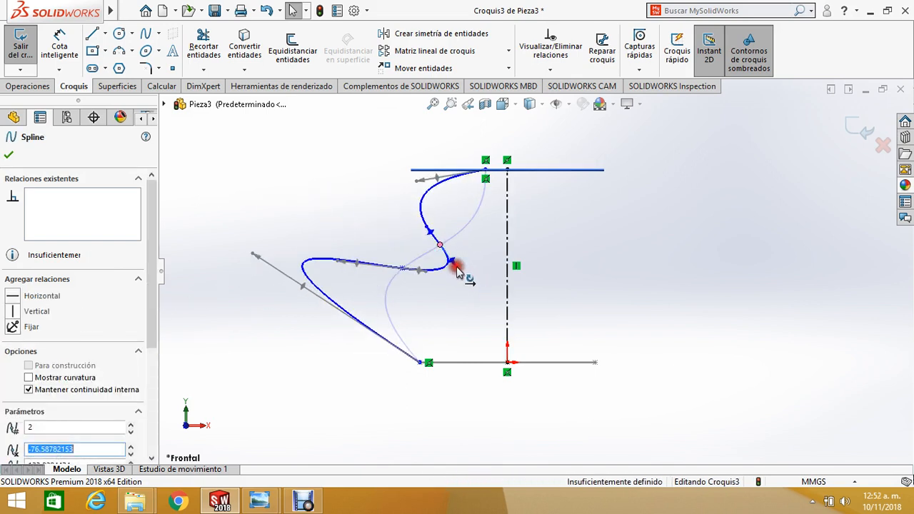
key("Escape")
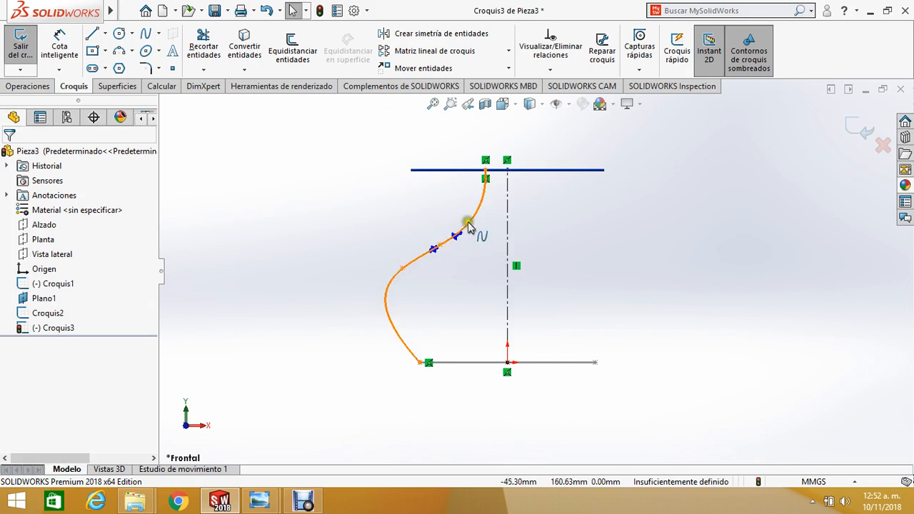
left_click(466, 258)
left_click_drag(440, 251, 458, 259)
left_click(405, 268)
mouse_move(403, 270)
left_mouse_down()
mouse_move(373, 268)
mouse_move(388, 285)
left_mouse_up()
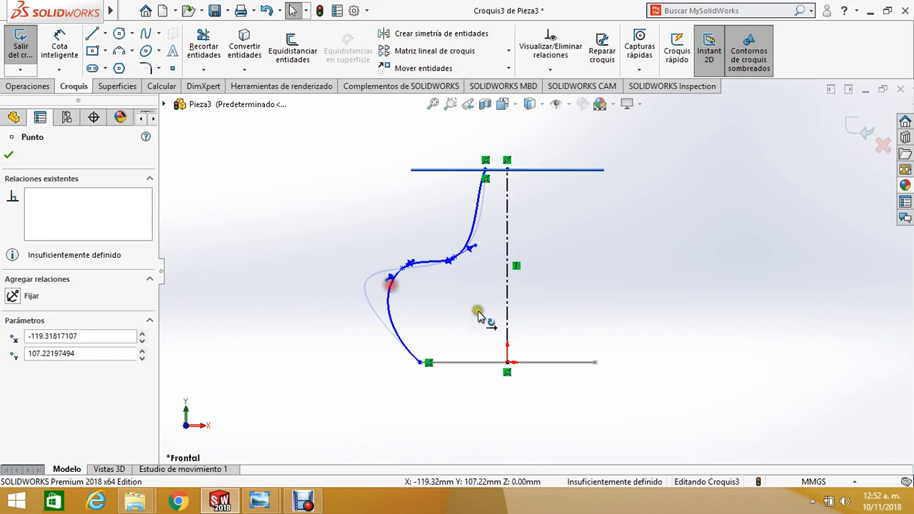
scroll(486, 231, "down", 2)
key("Escape")
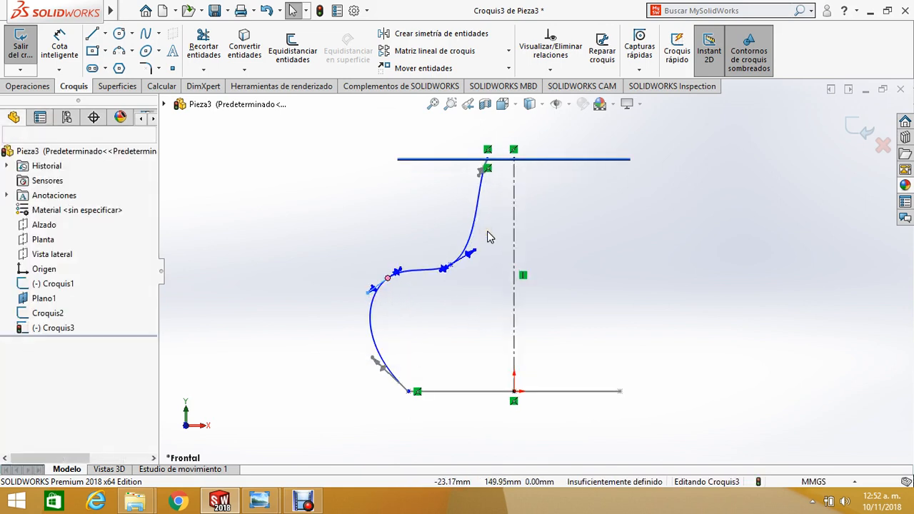
Step: Undo the spline reshaping and the construction line, and delete the left profile spline
key("ctrl+z")
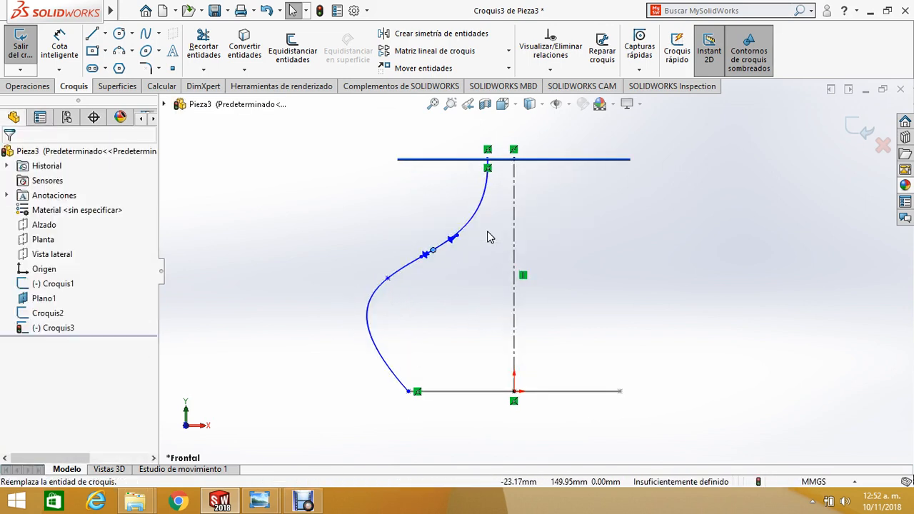
key("ctrl+z")
key("ctrl+z")
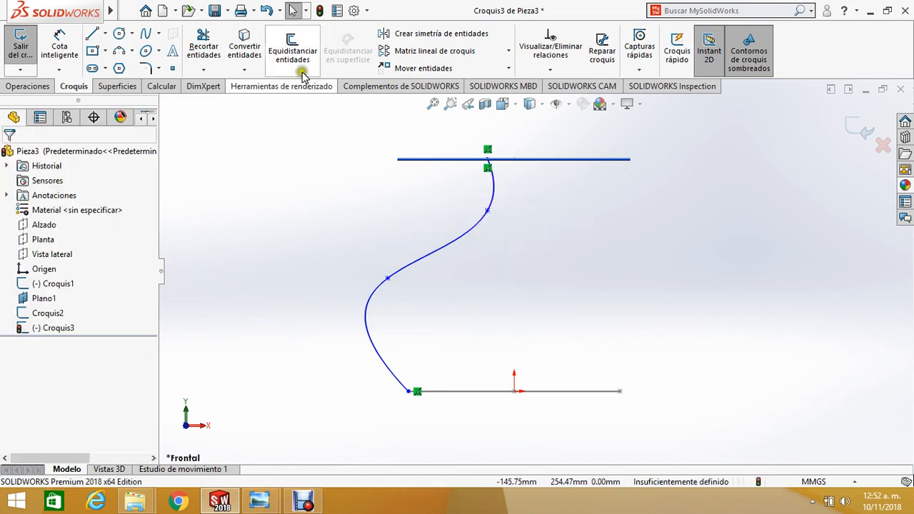
left_click(448, 245)
key("Delete")
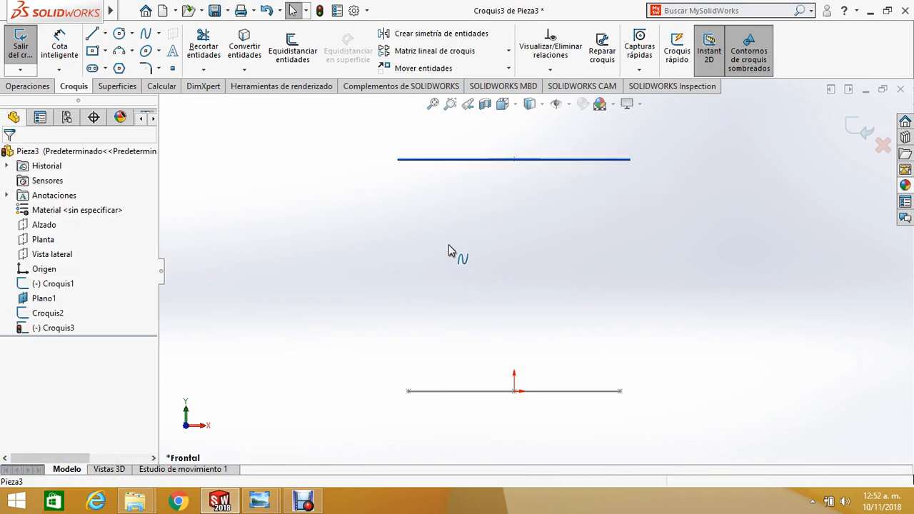
Step: Redraw the vertical construction line from the origin up to the top circle's center as the symmetry axis
left_click(105, 34)
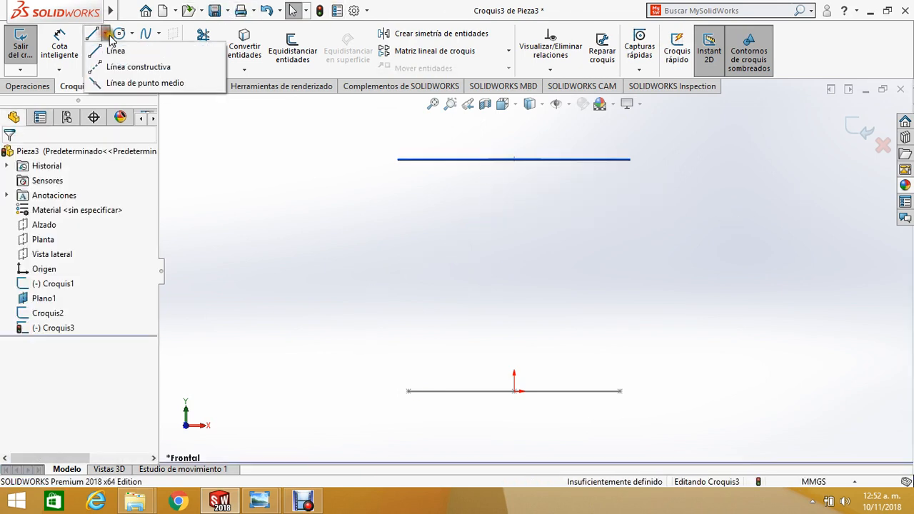
left_click(117, 68)
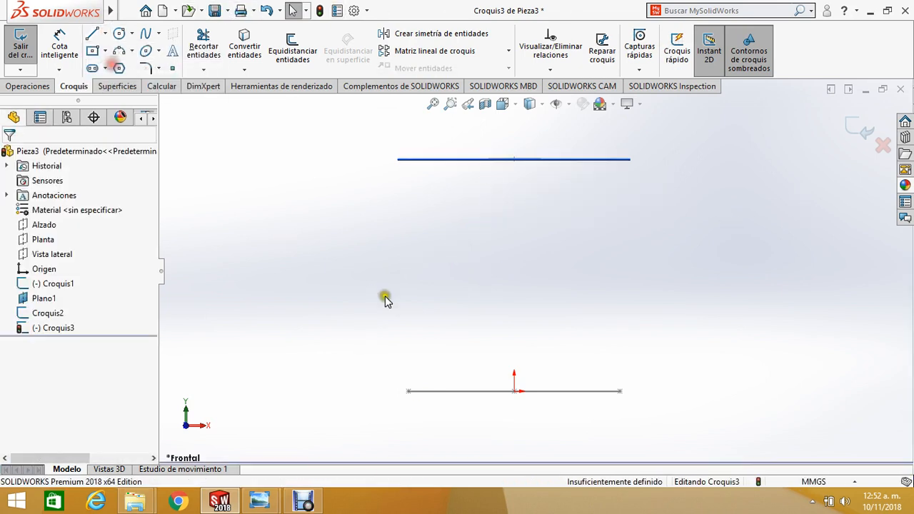
left_click(514, 391)
left_click(514, 158)
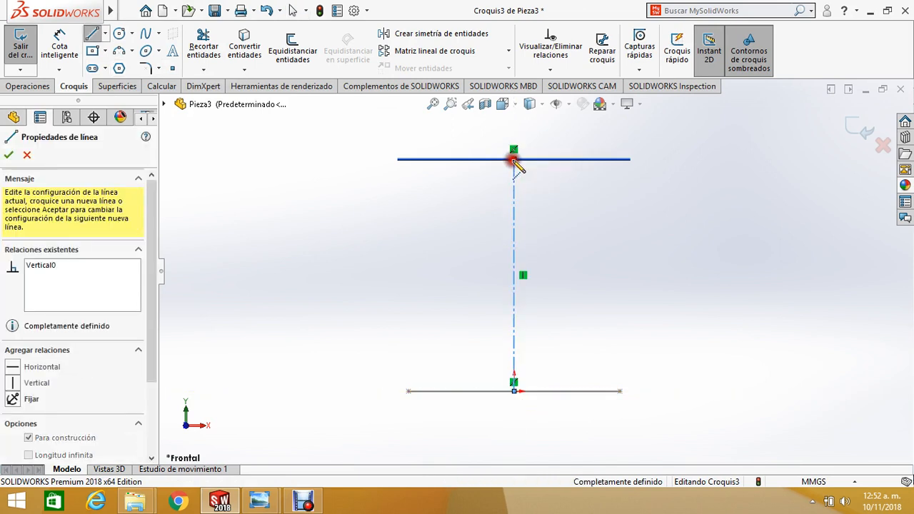
key("Escape")
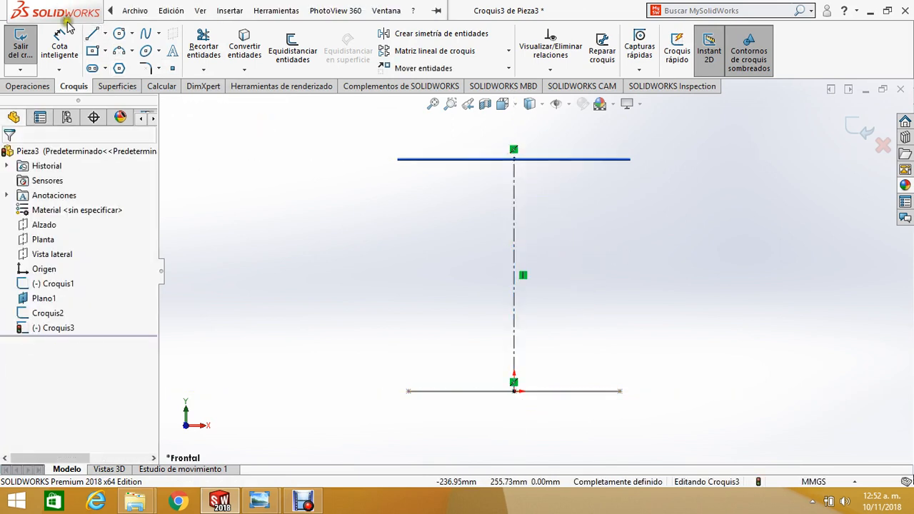
Step: Sketch a five-point spline from the circle's left end through two neck points and a shoulder point near X -111, Y 86 mm, to the ellipse's left end
left_click(145, 34)
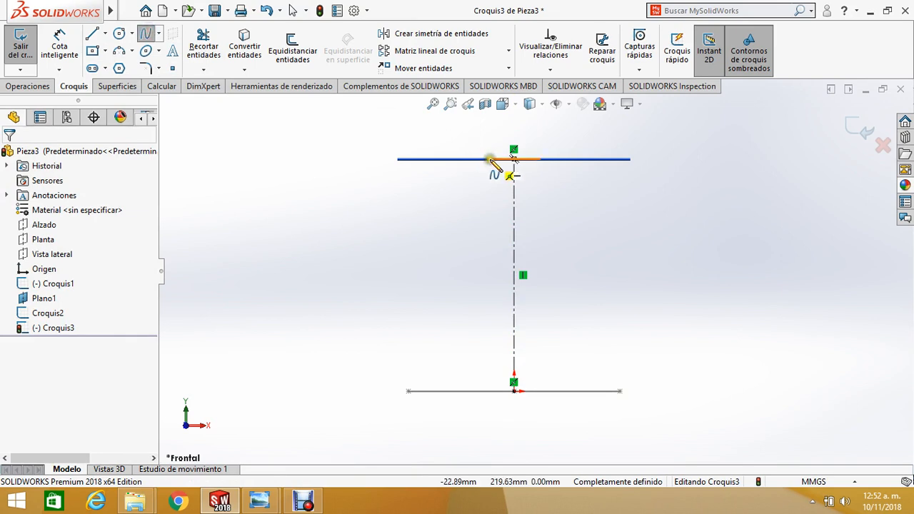
left_click(487, 159)
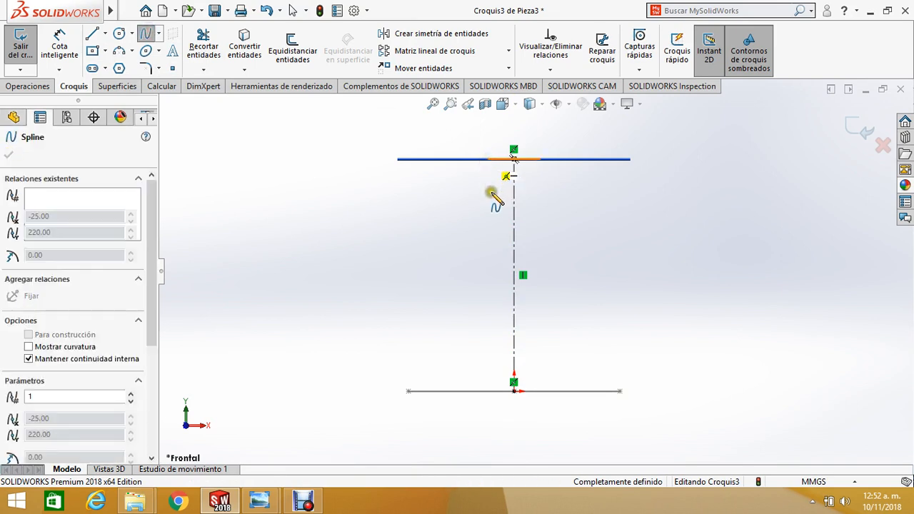
left_click(486, 227)
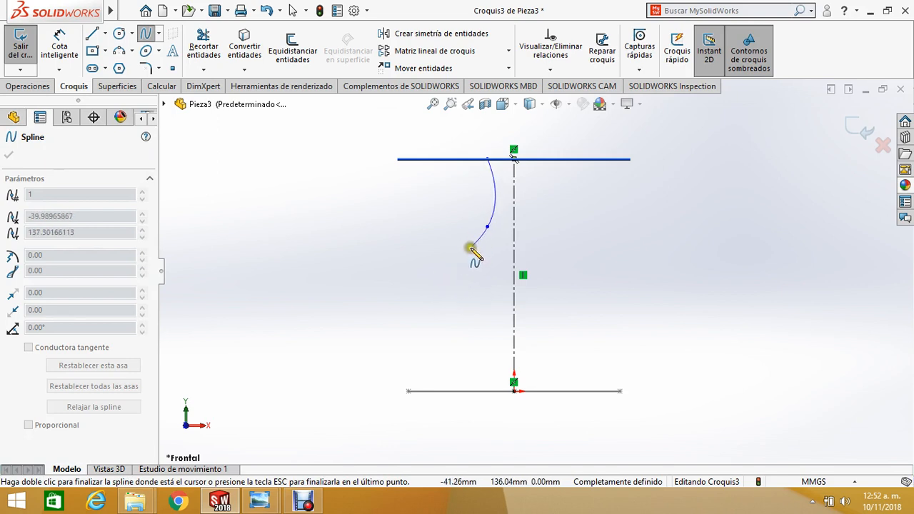
left_click(471, 248)
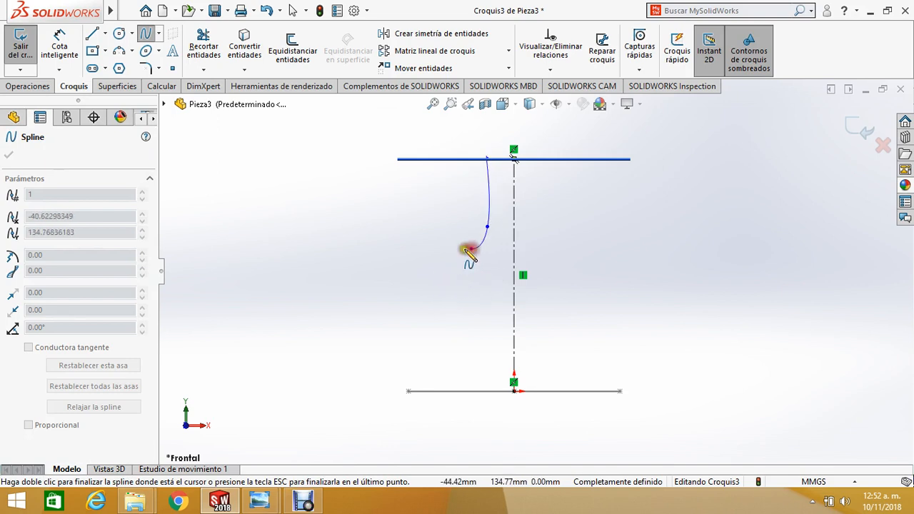
left_click(397, 300)
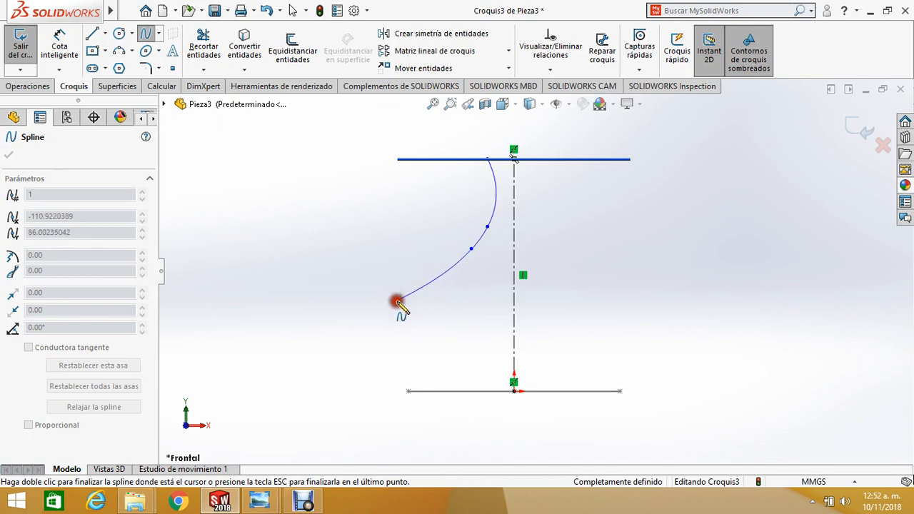
left_click(409, 392)
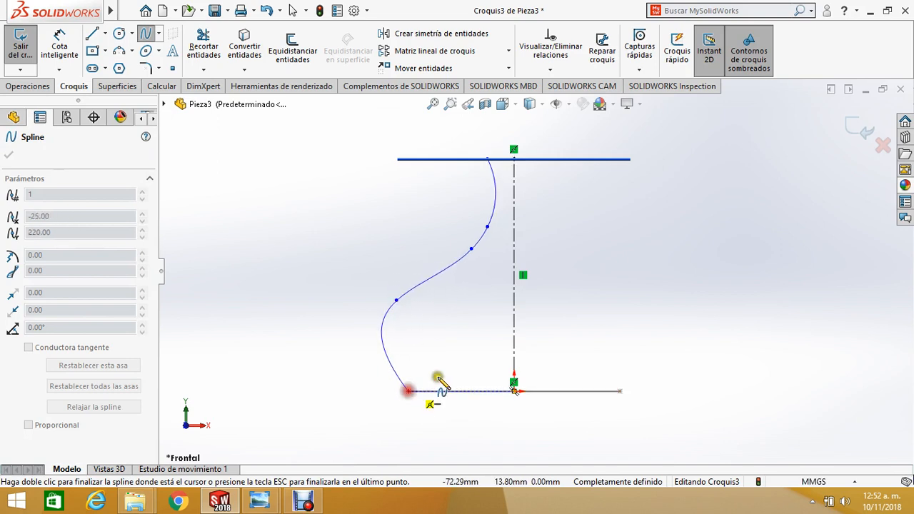
key("Escape")
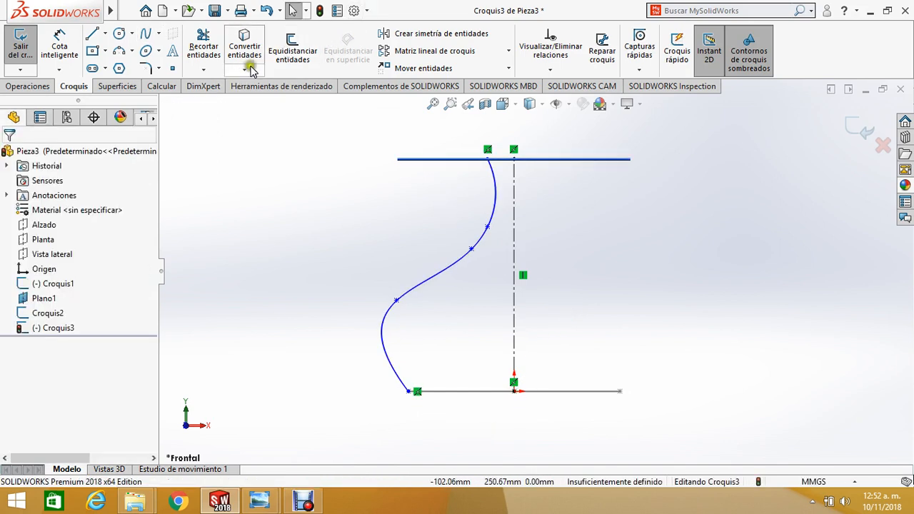
left_click(404, 33)
left_click(453, 269)
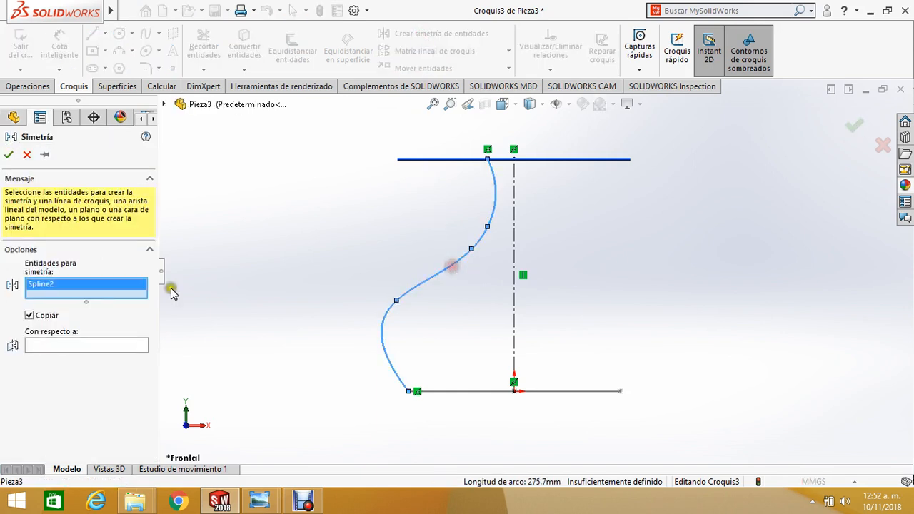
left_click(515, 277)
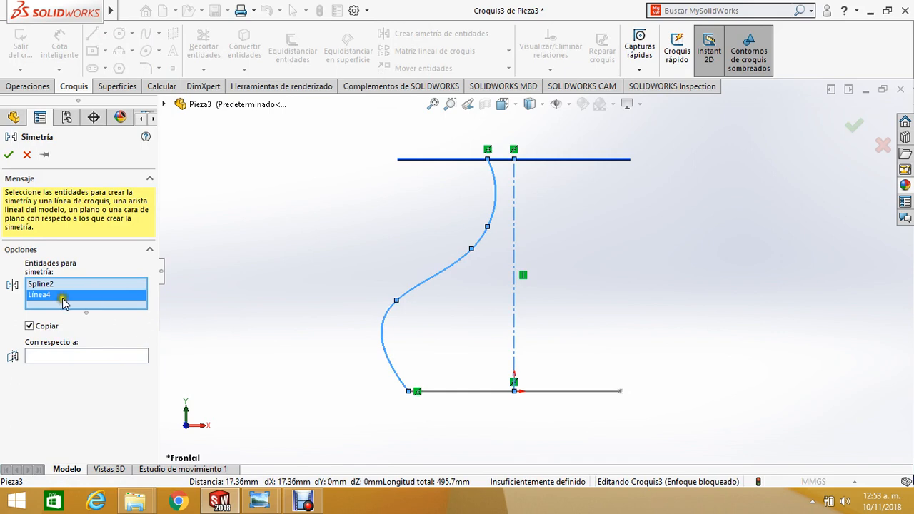
left_click(28, 155)
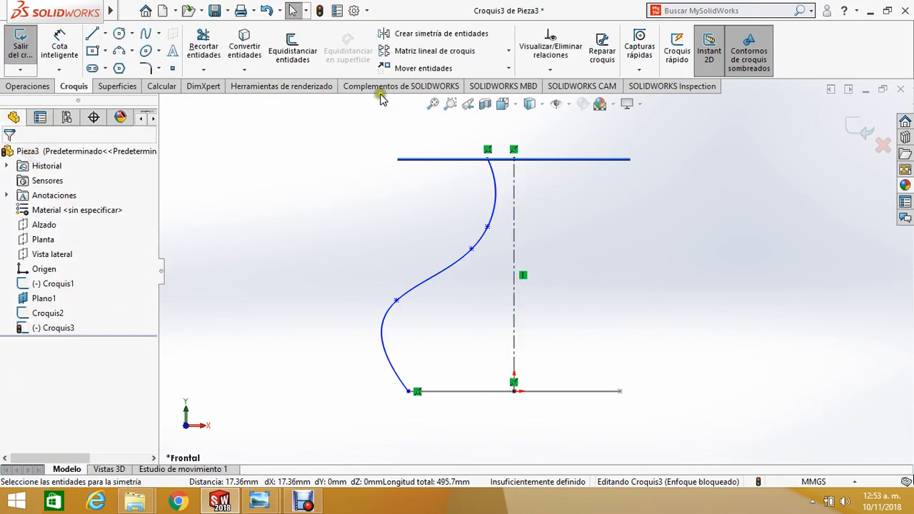
Step: Mirror the left profile spline about the vertical construction line, keeping the original, and exit the sketch
left_click(410, 34)
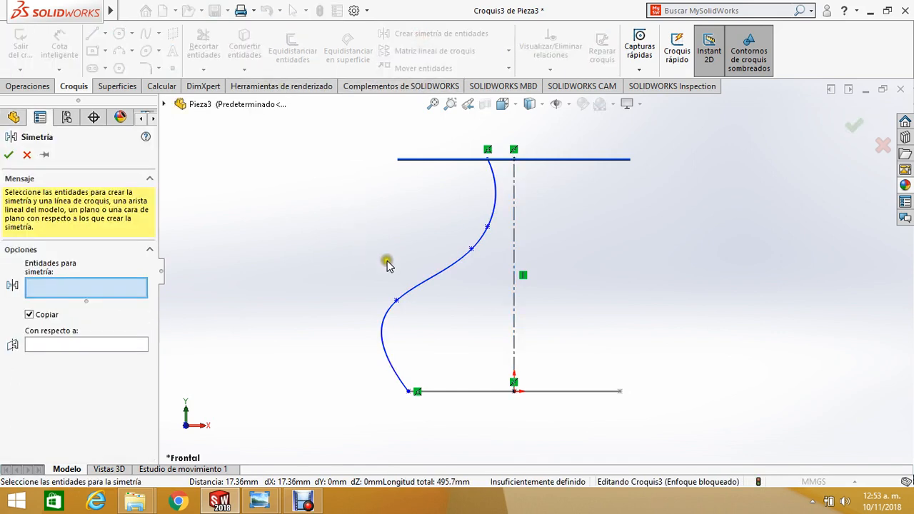
left_click(443, 274)
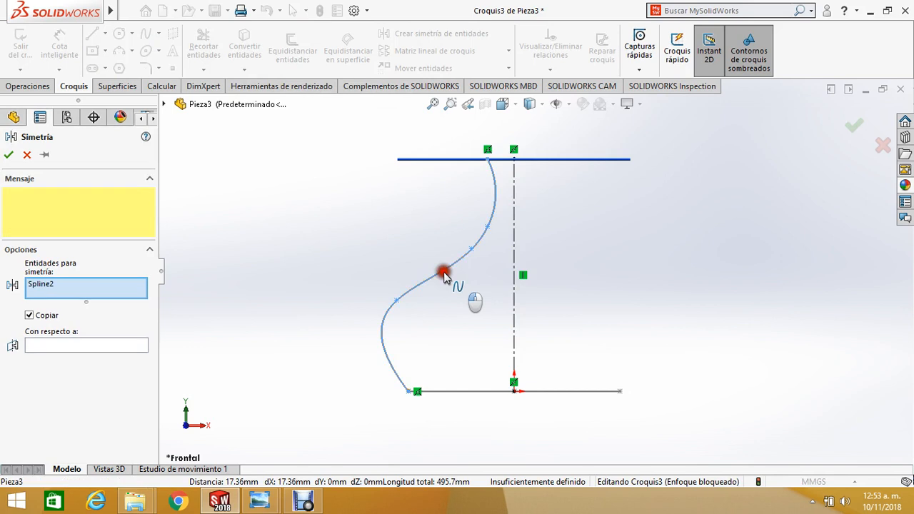
left_click(84, 346)
left_click(514, 298)
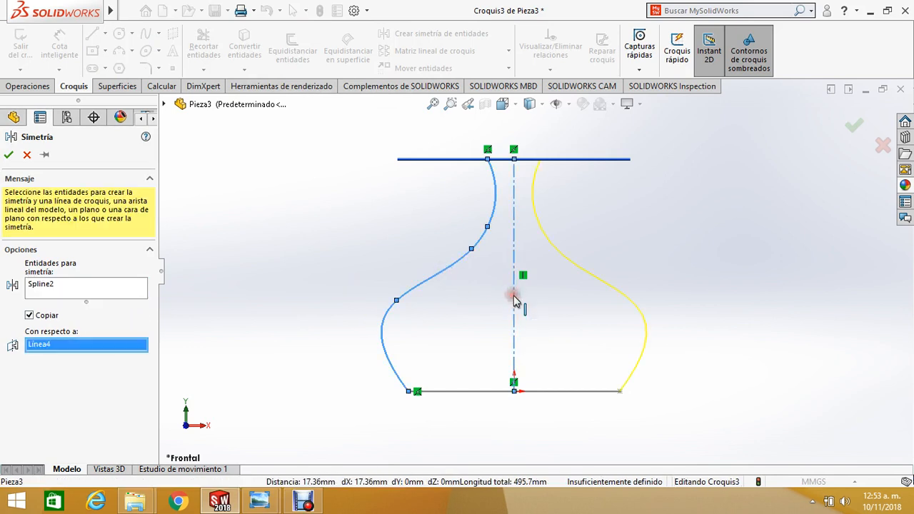
left_click(8, 156)
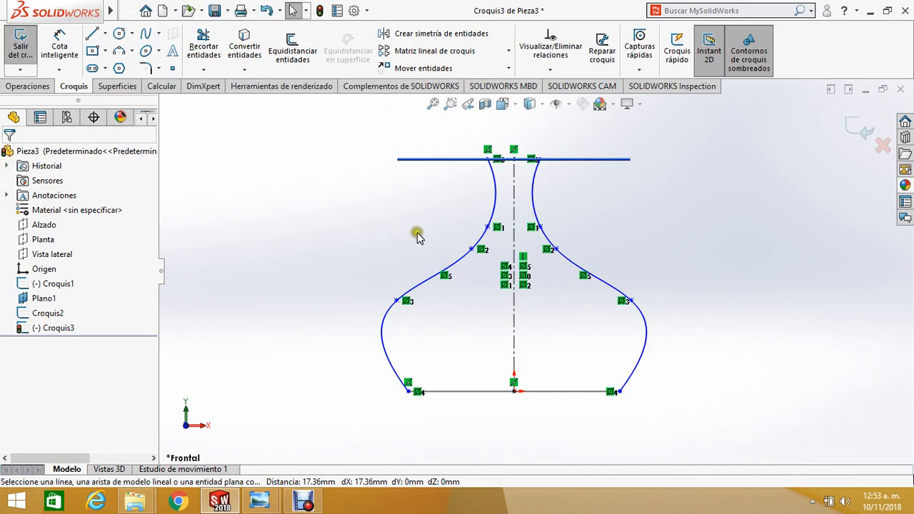
left_click(21, 50)
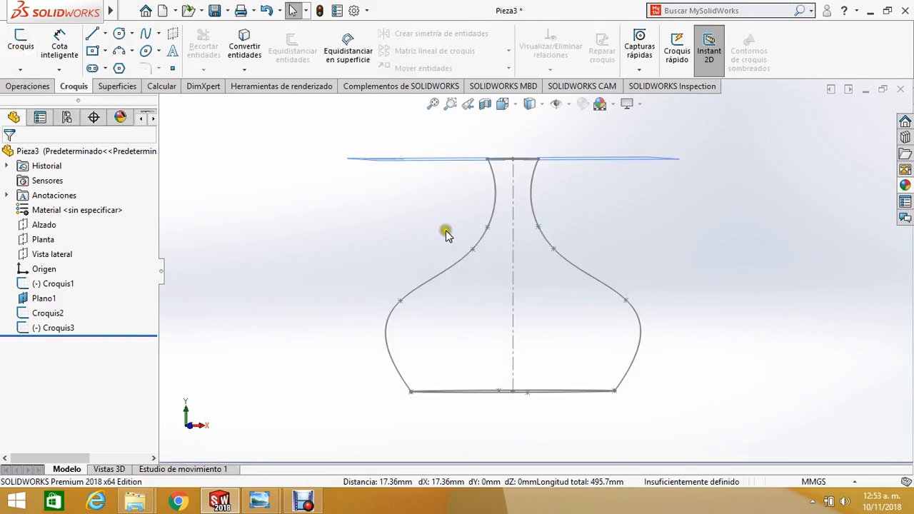
scroll(453, 213, "up", 3)
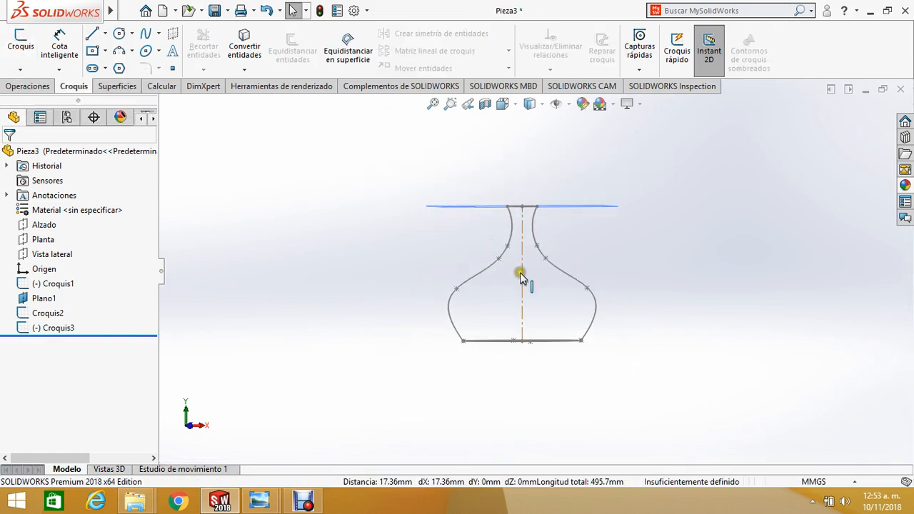
scroll(515, 271, "down", 2)
scroll(517, 307, "down", 2)
scroll(557, 336, "up", 3)
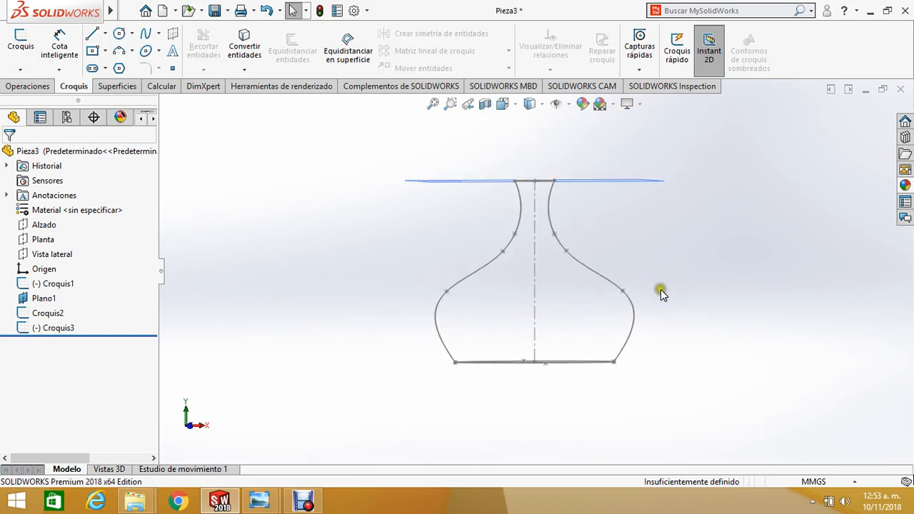
mouse_move(642, 284)
middle_mouse_down()
mouse_move(632, 284)
mouse_move(665, 302)
mouse_move(647, 348)
middle_mouse_up()
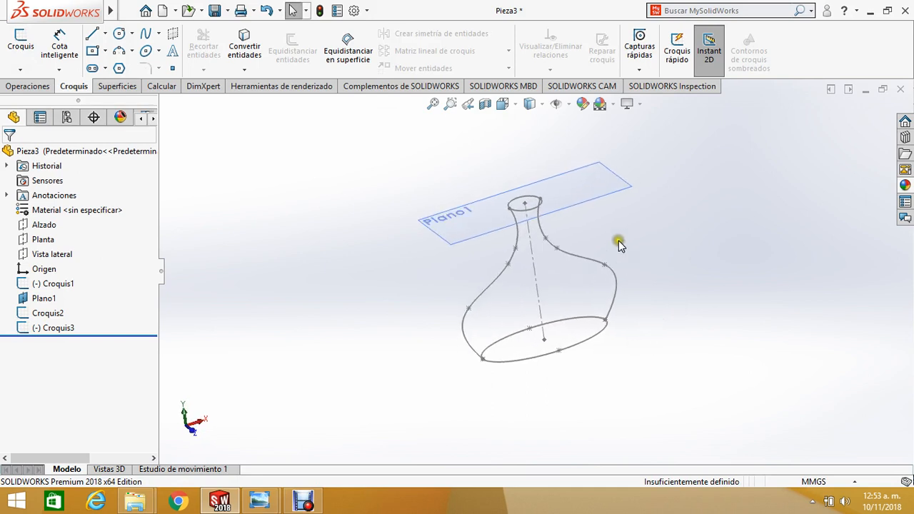
mouse_move(618, 240)
middle_mouse_down()
mouse_move(602, 260)
mouse_move(635, 249)
mouse_move(600, 248)
middle_mouse_up()
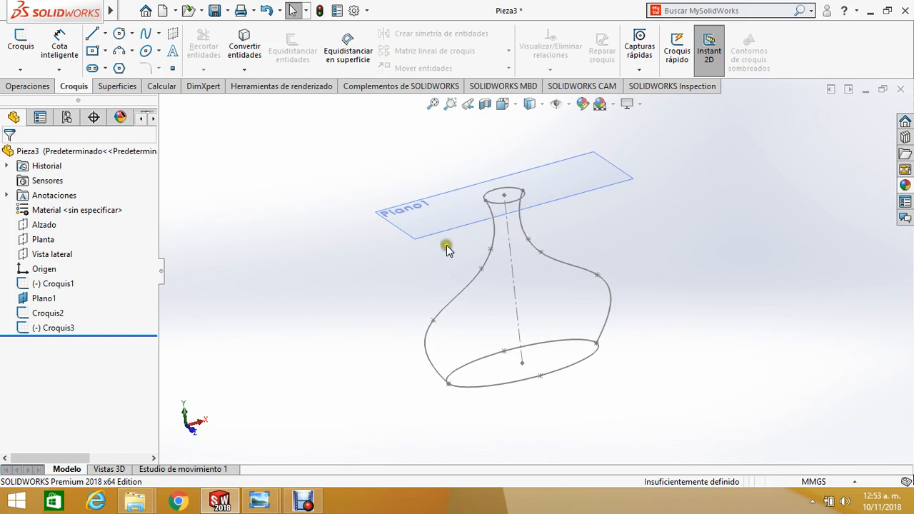
left_click(118, 164)
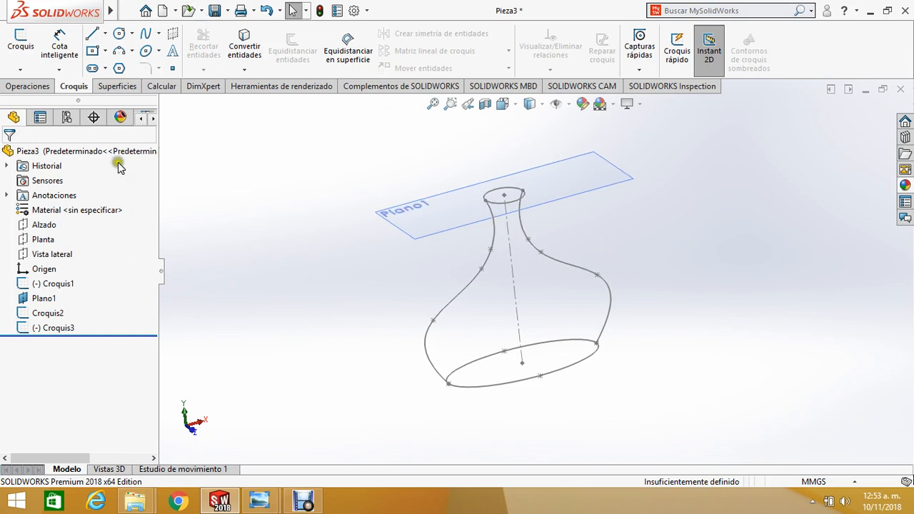
left_click(120, 89)
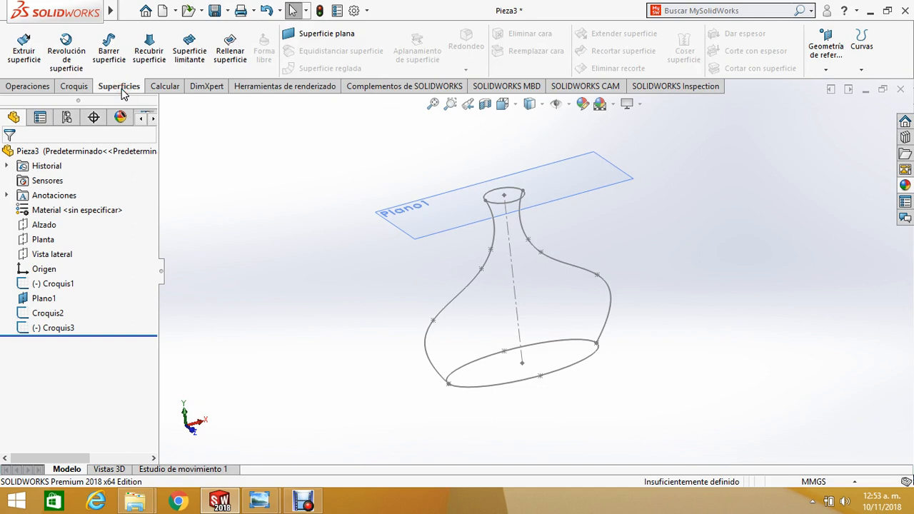
right_click(123, 92)
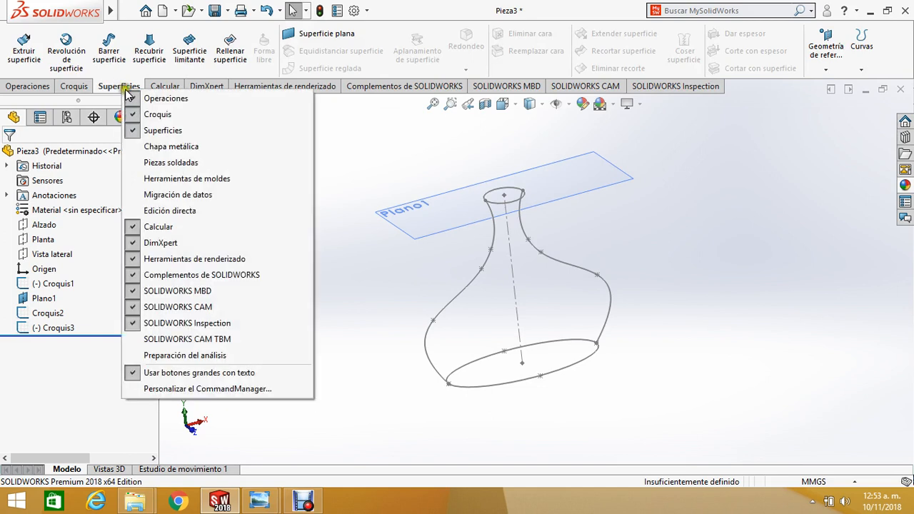
left_click(387, 119)
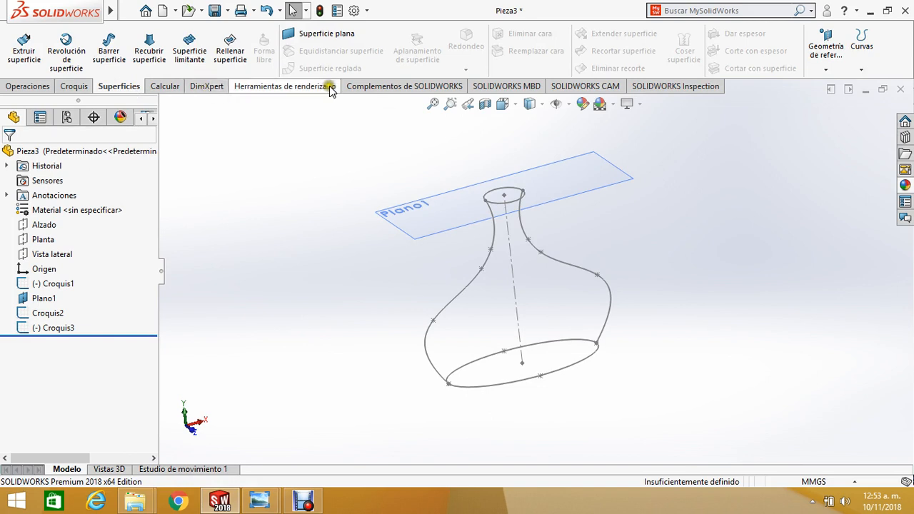
left_click(406, 88)
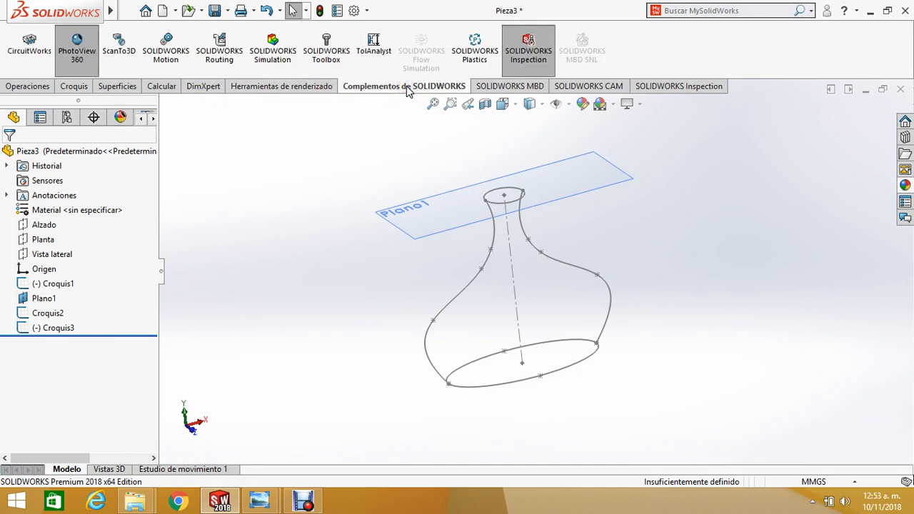
left_click(118, 86)
left_click(394, 89)
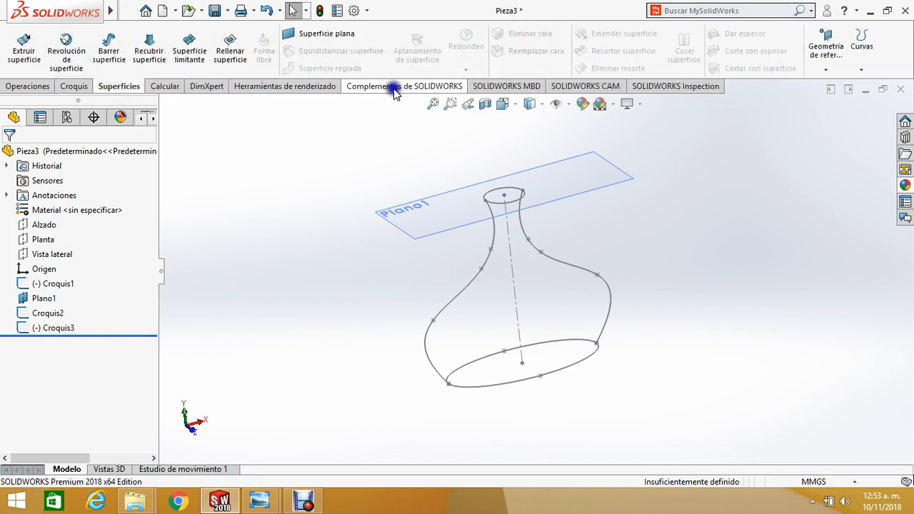
right_click(394, 88)
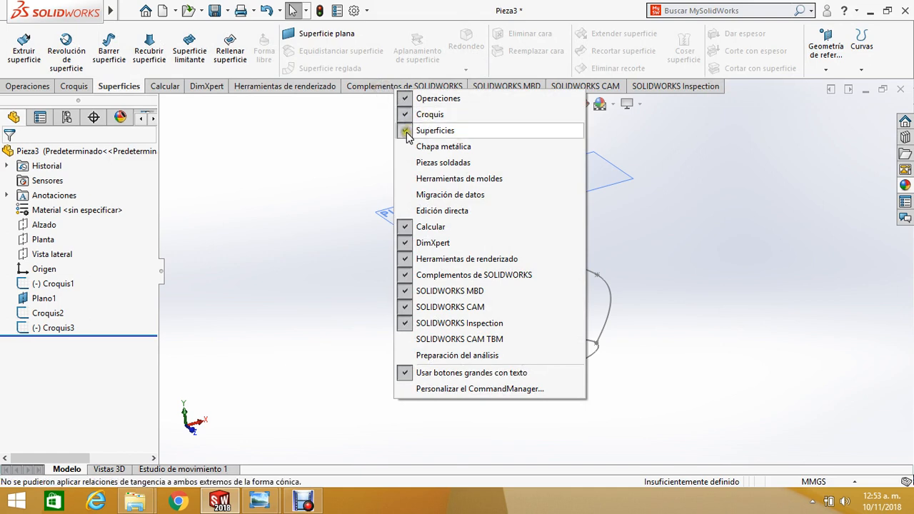
Step: Start a lofted surface using the top circle sketch Croquis2 and the base ellipse sketch Croquis1 as profiles
left_click(123, 91)
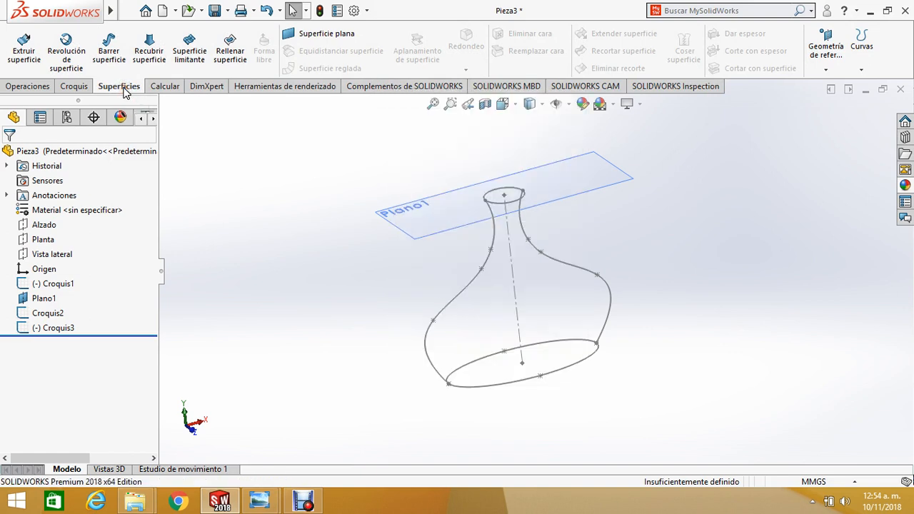
left_click(154, 57)
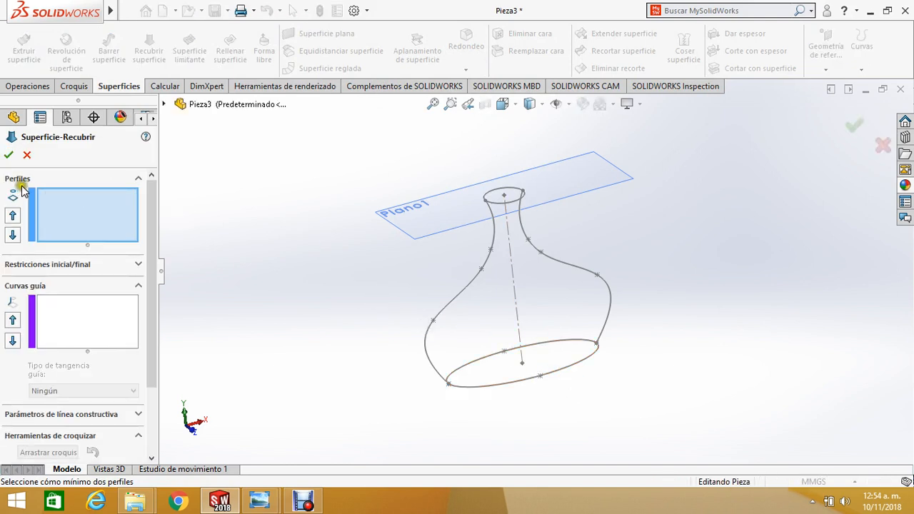
left_click(514, 205)
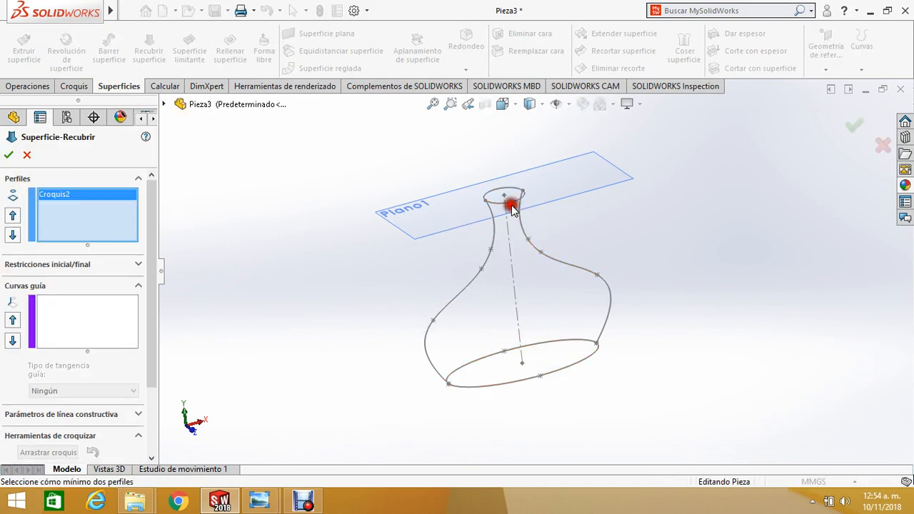
left_click(550, 343)
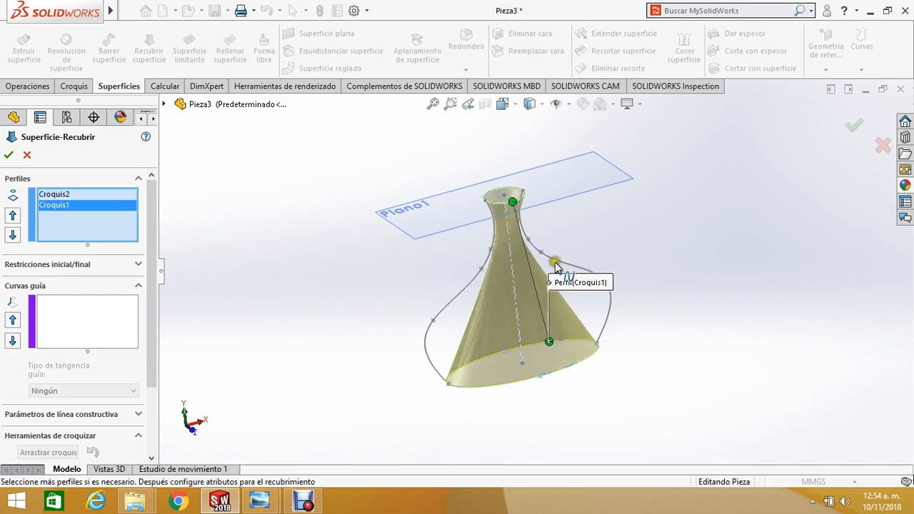
Step: Reposition the loft connectors on the circle and the ellipse so they join matching points on the same side of both profiles
middle_click_drag(555, 263, 542, 289)
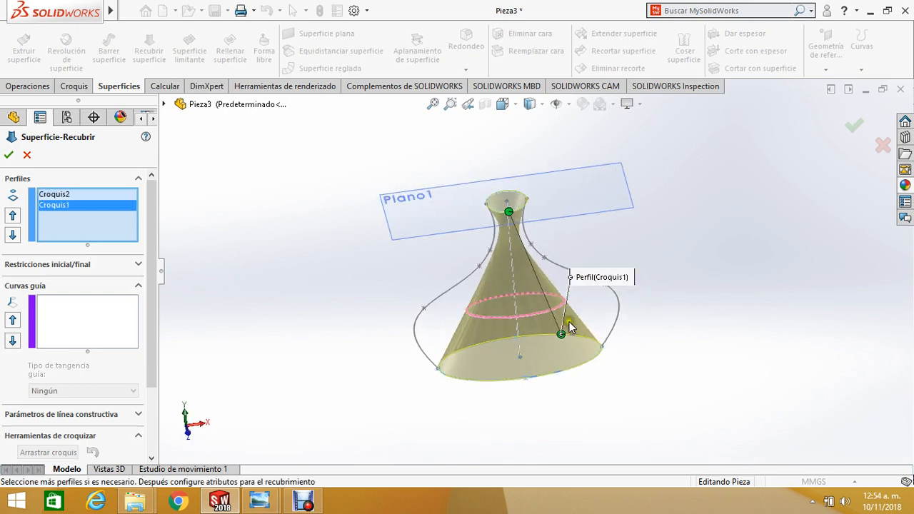
scroll(570, 325, "down", 4)
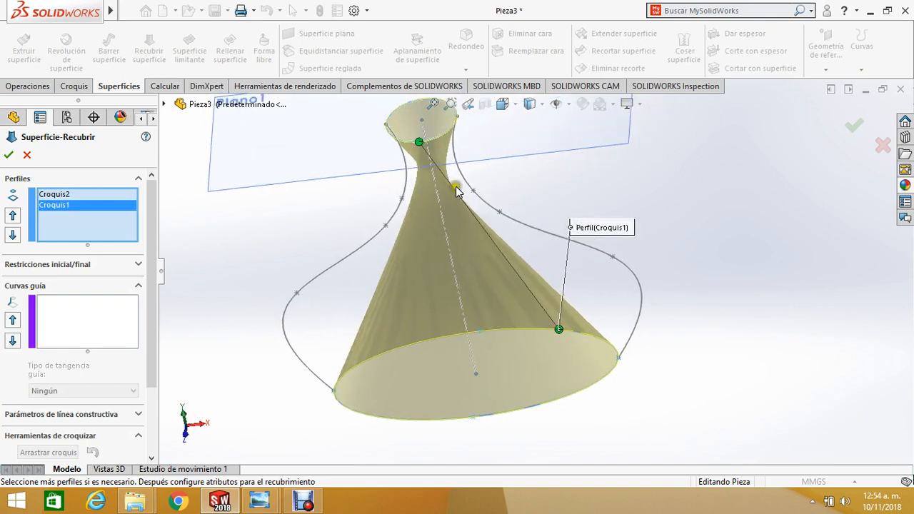
left_click_drag(418, 144, 419, 100)
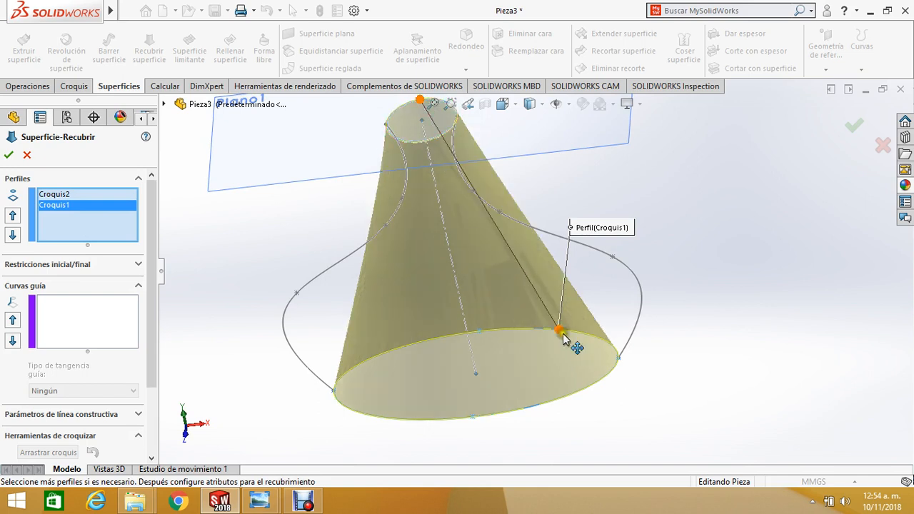
left_click_drag(559, 332, 466, 330)
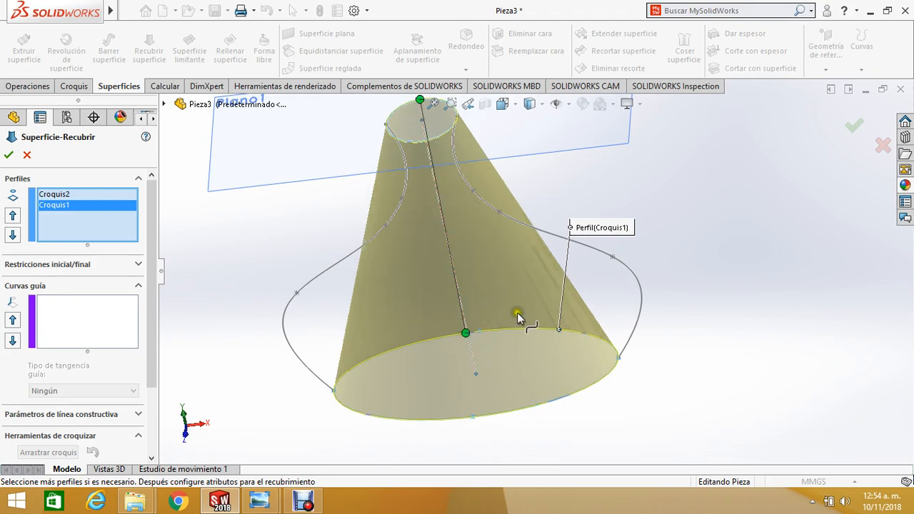
mouse_move(512, 310)
middle_mouse_down()
mouse_move(445, 286)
mouse_move(383, 357)
mouse_move(406, 379)
mouse_move(438, 344)
mouse_move(505, 317)
middle_mouse_up()
left_click_drag(591, 281, 579, 320)
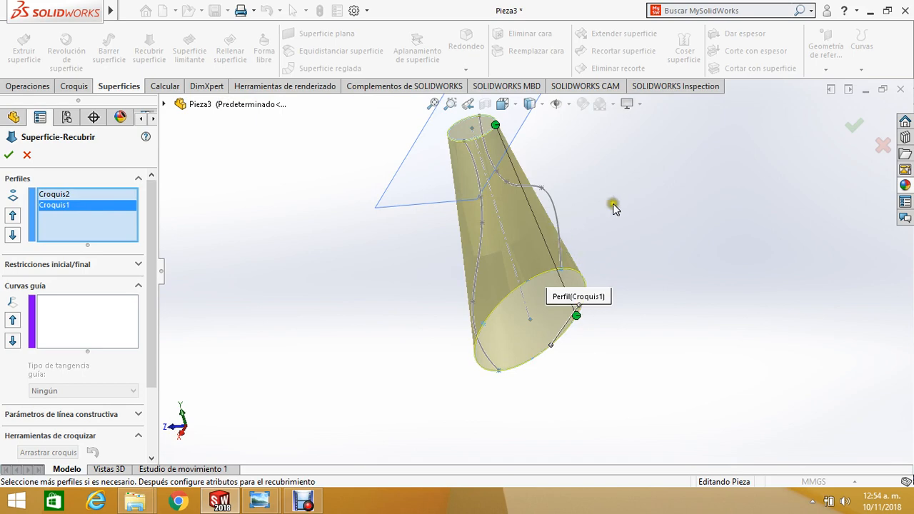
middle_click_drag(615, 207, 647, 217)
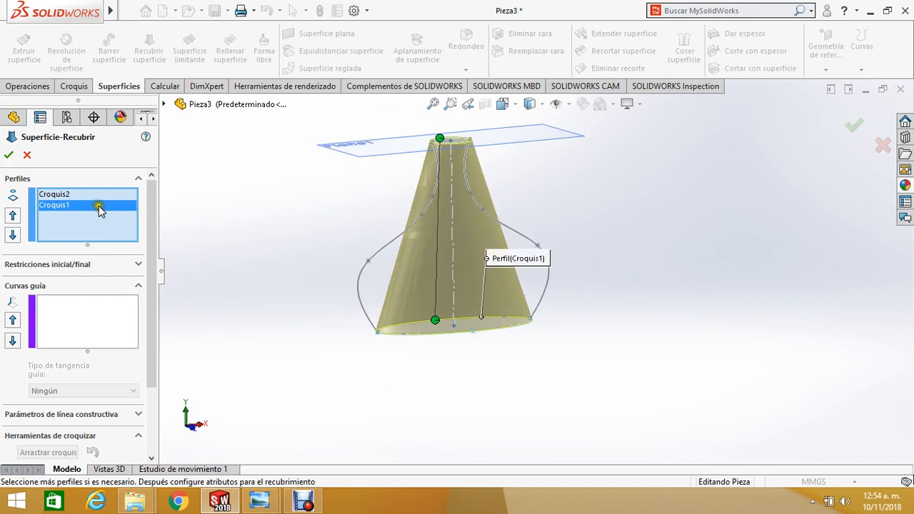
Step: Add the left and right splines as separate open-group guide curves and create the lofted surface
left_click(67, 304)
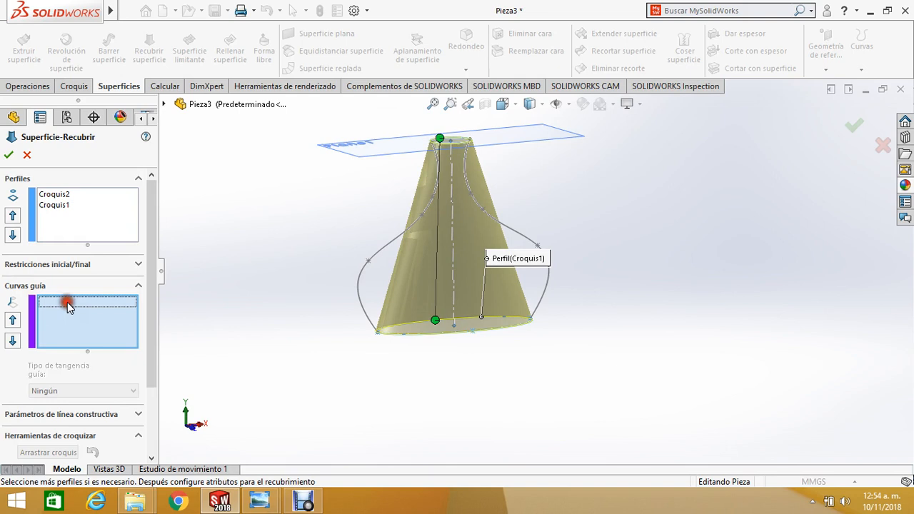
left_click(390, 252)
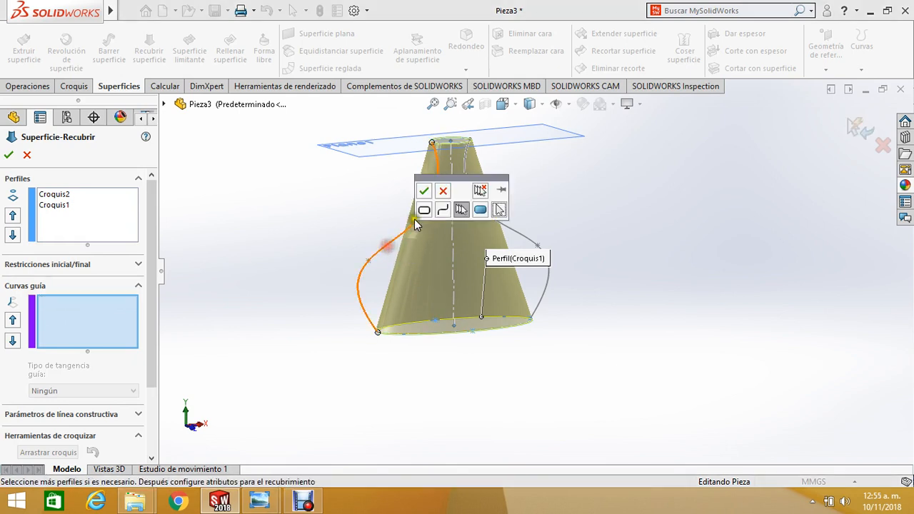
left_click(429, 191)
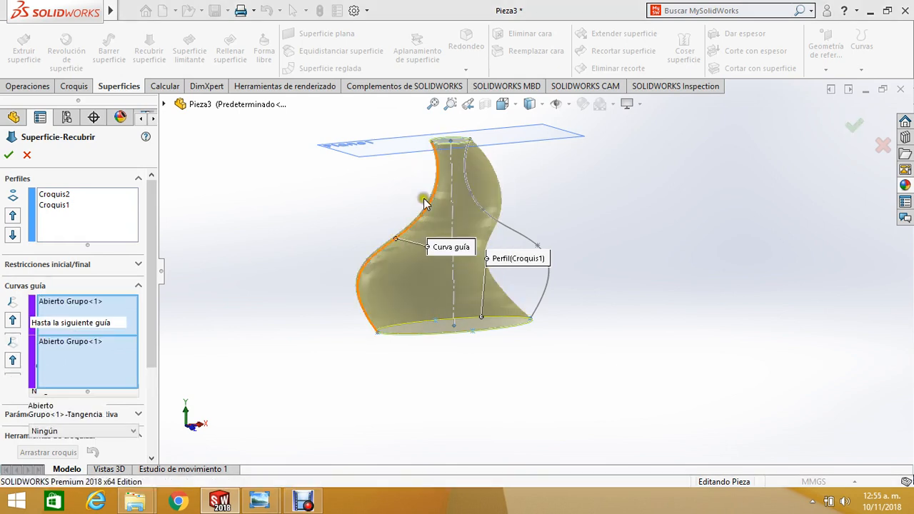
left_click(515, 238)
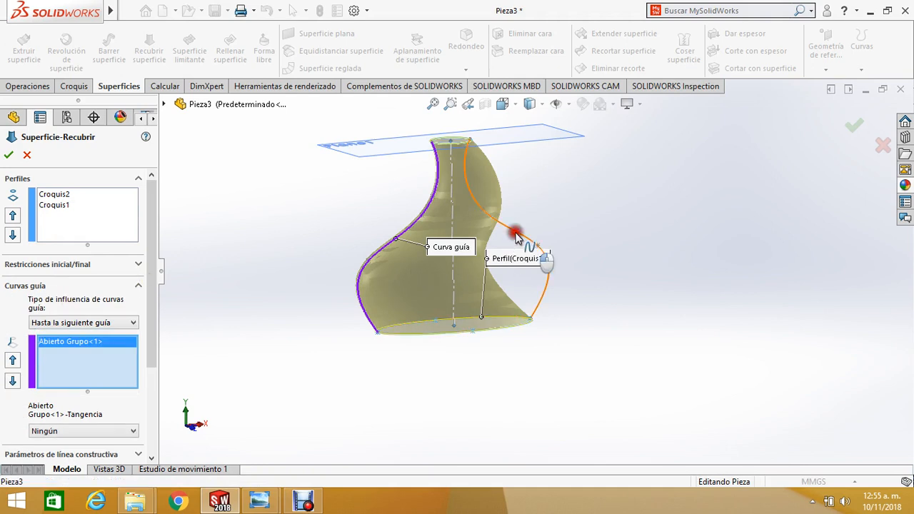
left_click(550, 178)
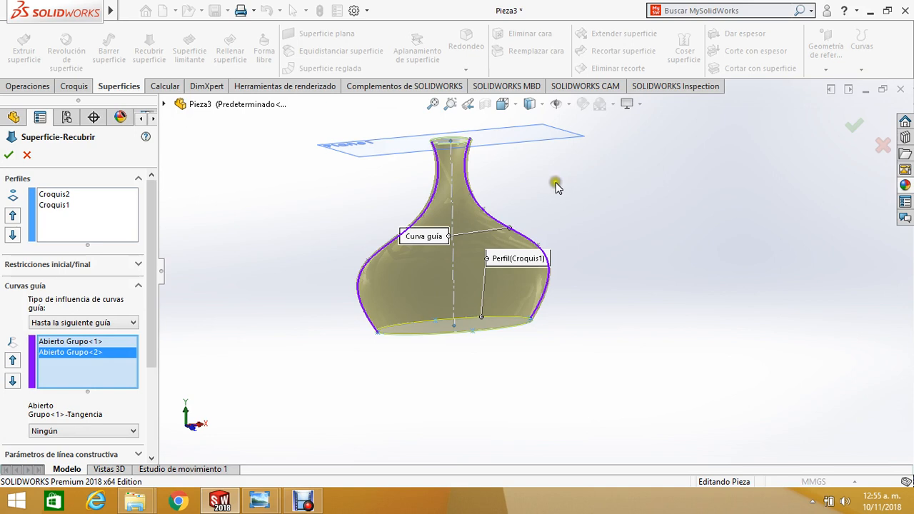
left_click(9, 155)
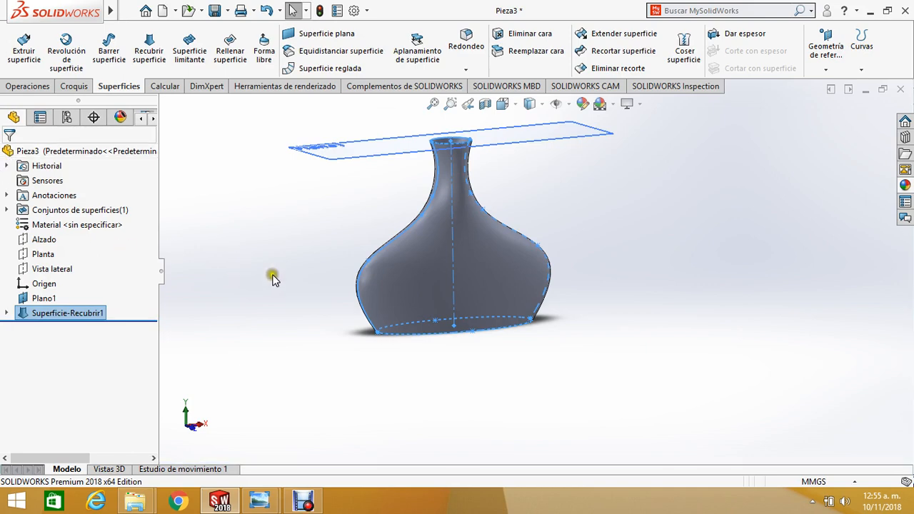
Step: Examine the lofted vase surface and its open base from several angles and up close
middle_click_drag(555, 241, 539, 241)
middle_click_drag(530, 301, 515, 187, "shift")
scroll(502, 300, "down", 6)
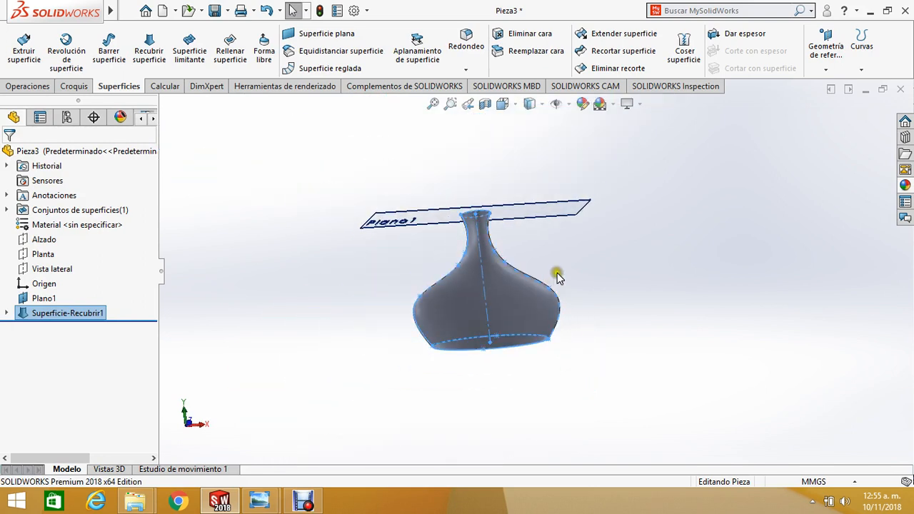
middle_click_drag(558, 277, 500, 357)
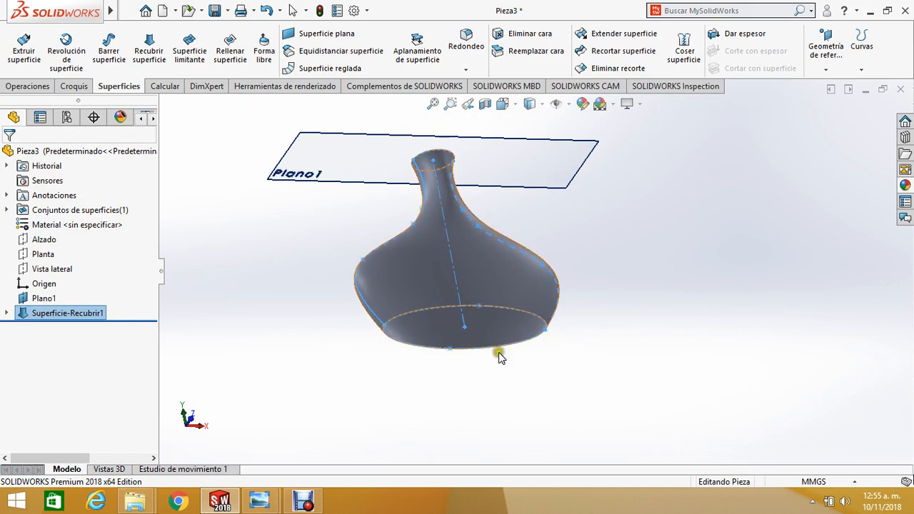
scroll(500, 357, "down", 4)
middle_click_drag(490, 326, 494, 302)
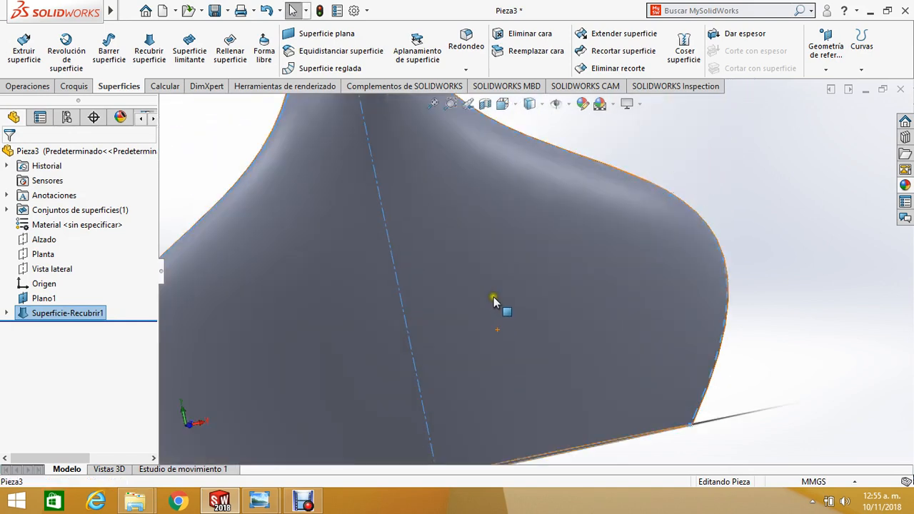
Step: Start a new sketch on the Alzado plane, viewed normal to it, with the Spline tool active
scroll(494, 302, "up", 3)
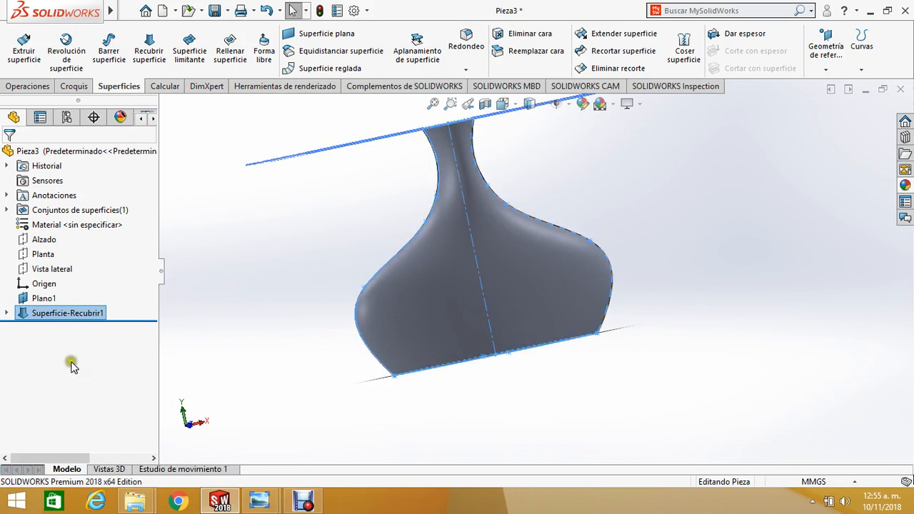
left_click(43, 242)
left_click(114, 226)
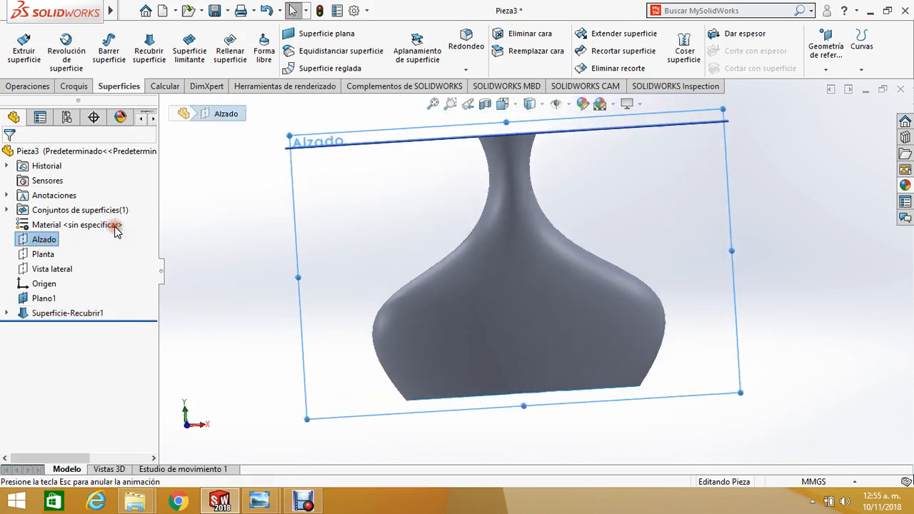
scroll(557, 277, "down", 3)
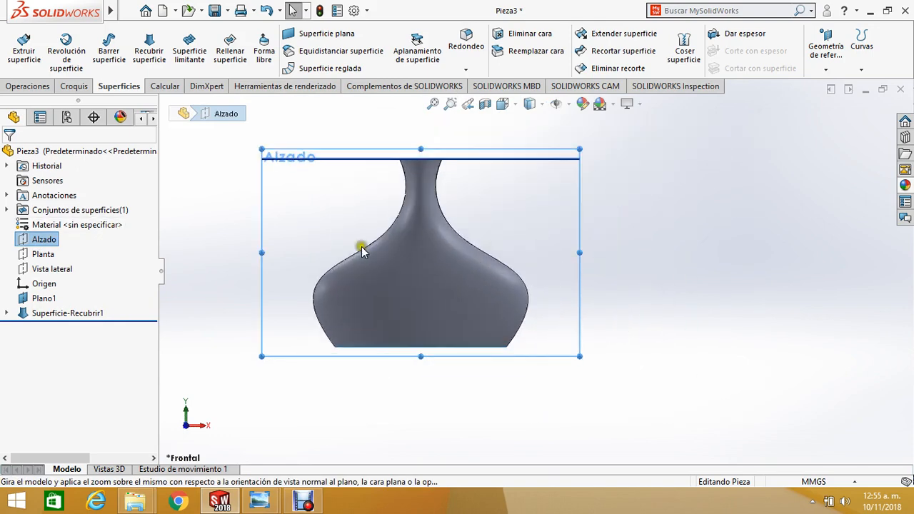
scroll(275, 236, "down", 1)
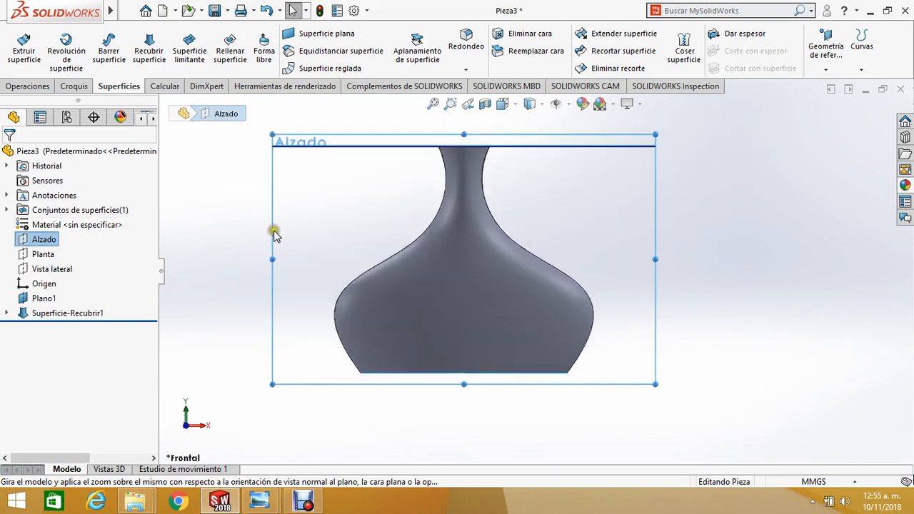
left_click(74, 87)
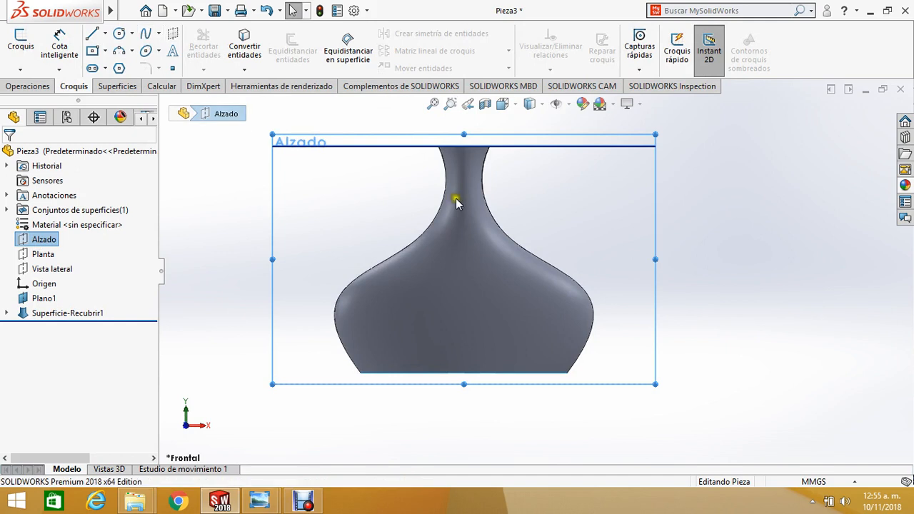
scroll(555, 286, "up", 2)
scroll(555, 286, "down", 2)
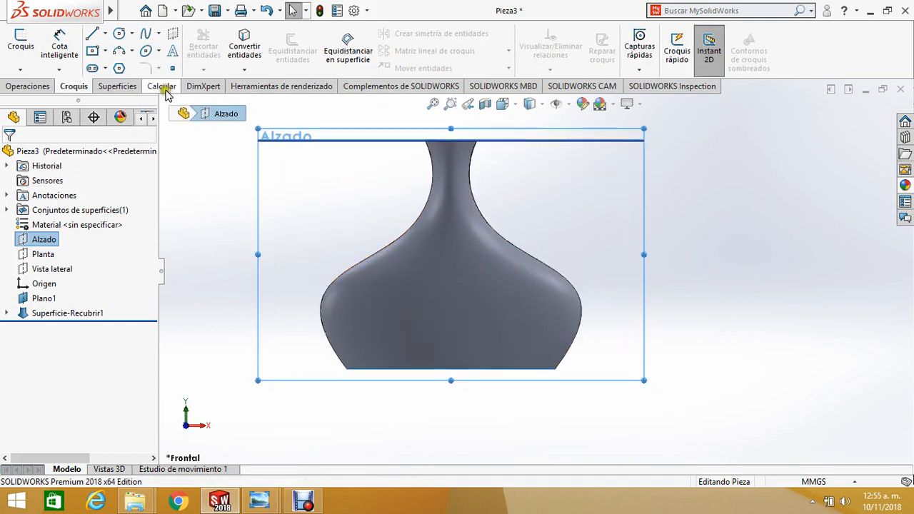
left_click(145, 34)
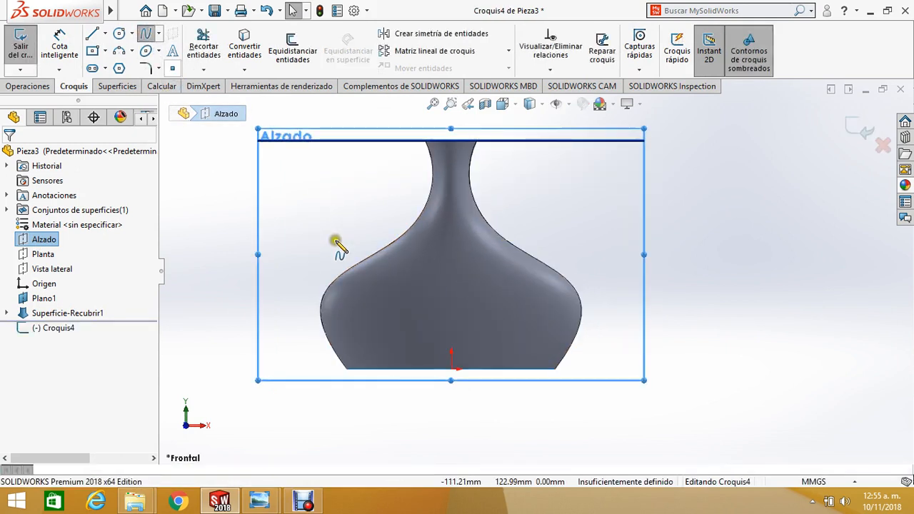
Step: Compare the black and red vase reference renders to examine the ridges on the shoulder and lower body
mouse_move(260, 501)
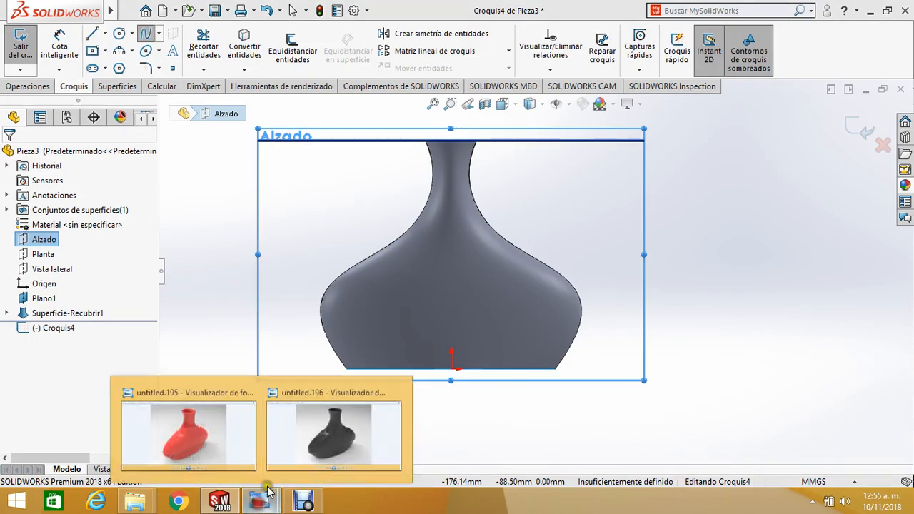
left_click(345, 441)
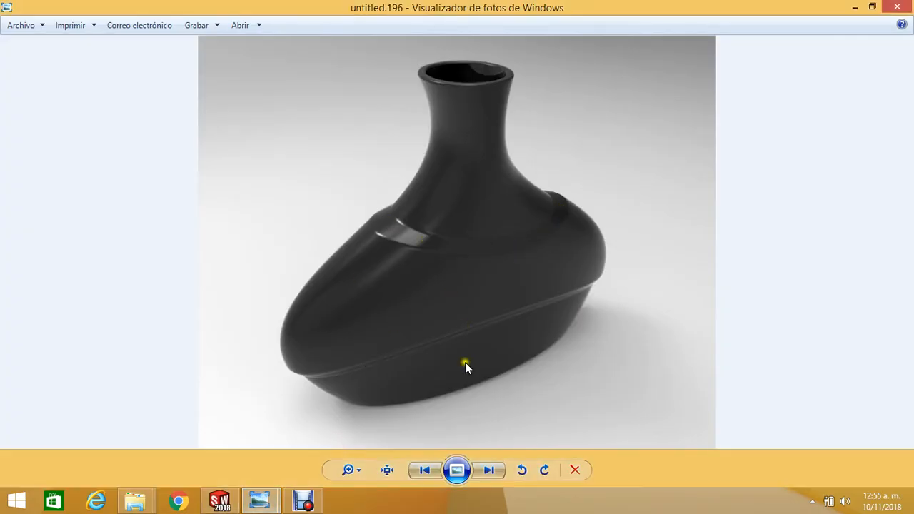
left_click(426, 471)
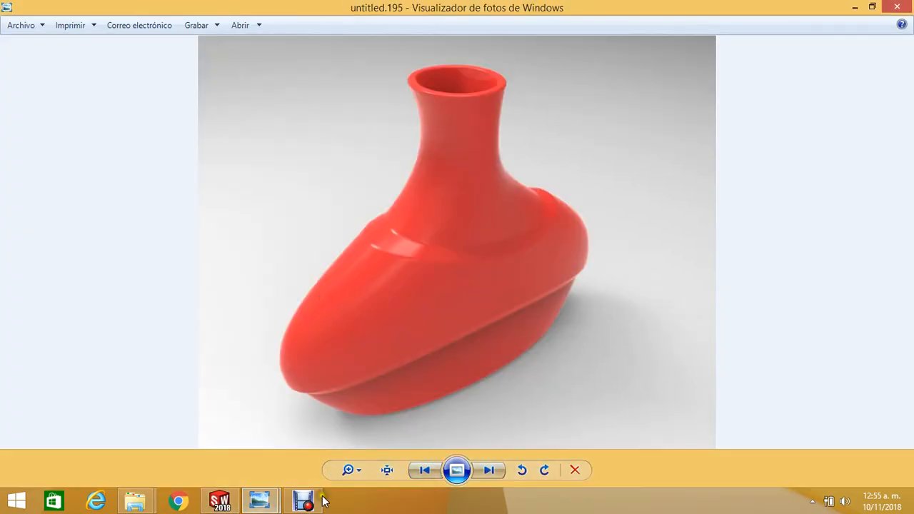
left_click(222, 502)
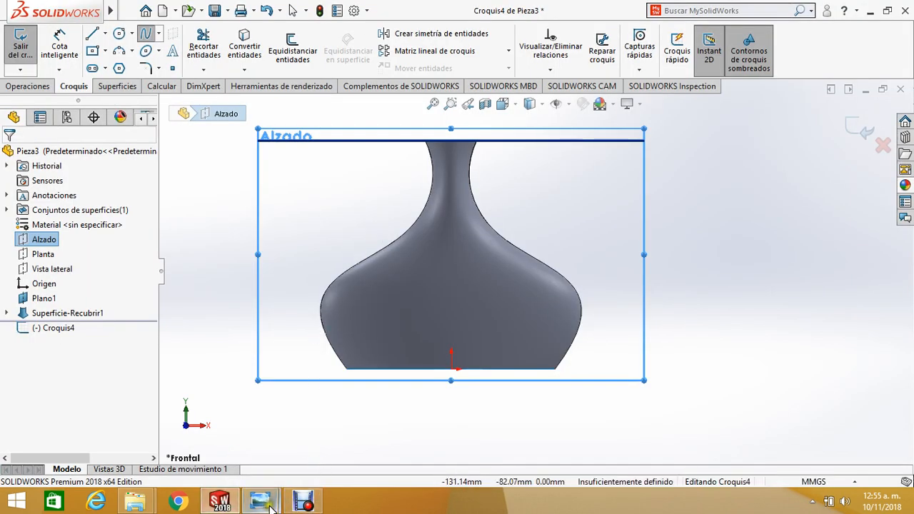
mouse_move(262, 503)
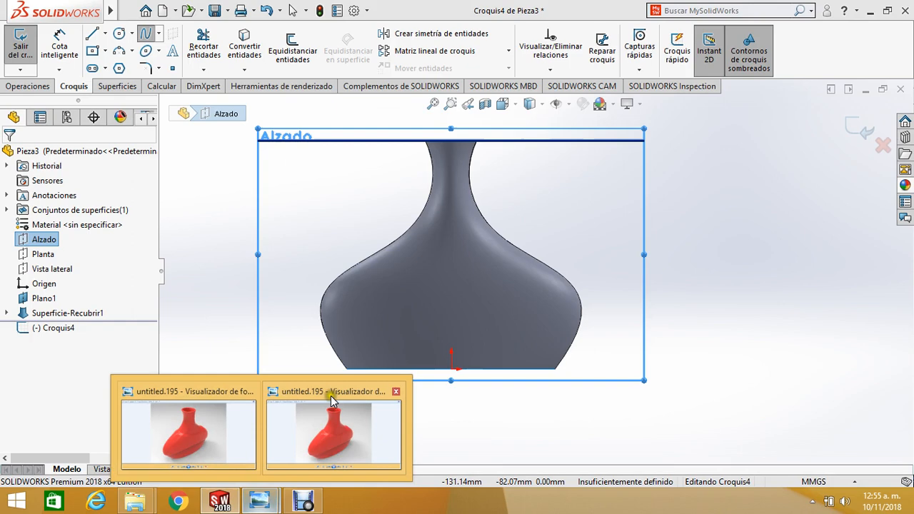
left_click(399, 402)
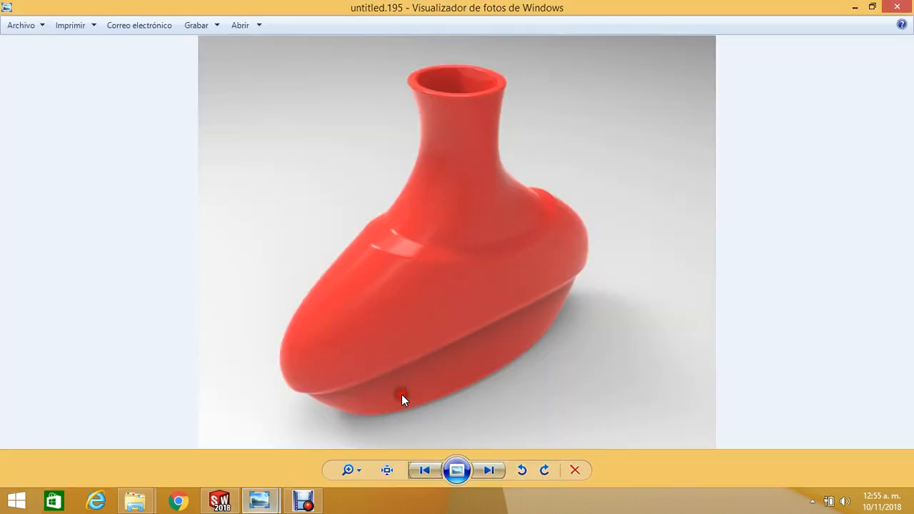
left_click(221, 502)
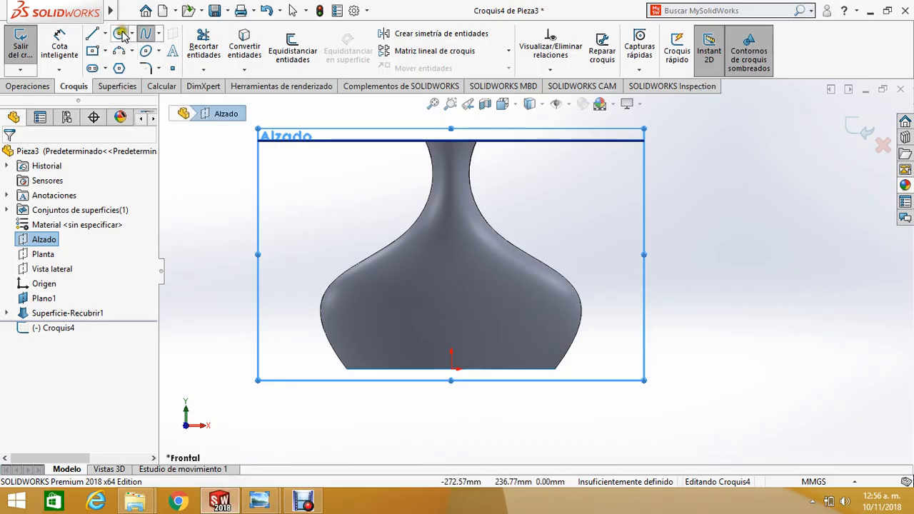
Step: Sketch a three-point, downward-sagging spline about 240 mm long across the vase's shoulder, extending past both sides of the silhouette
left_click(146, 36)
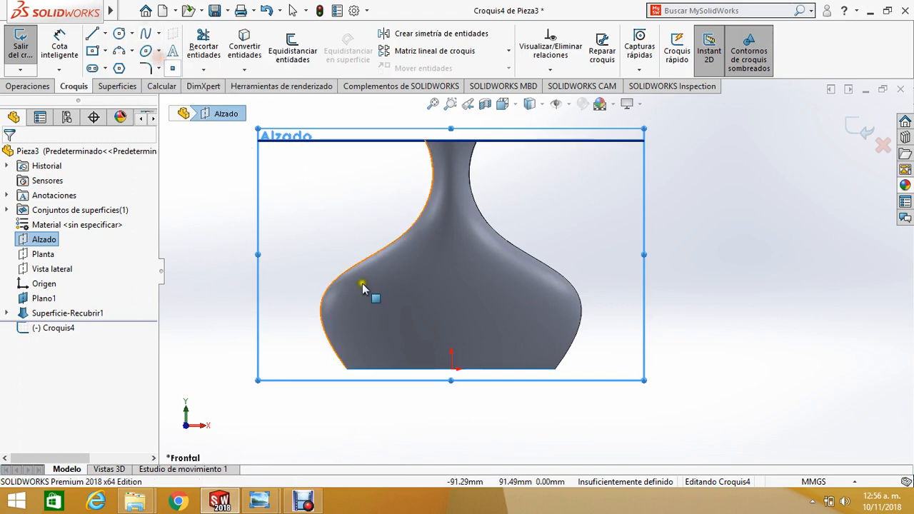
left_click(337, 243)
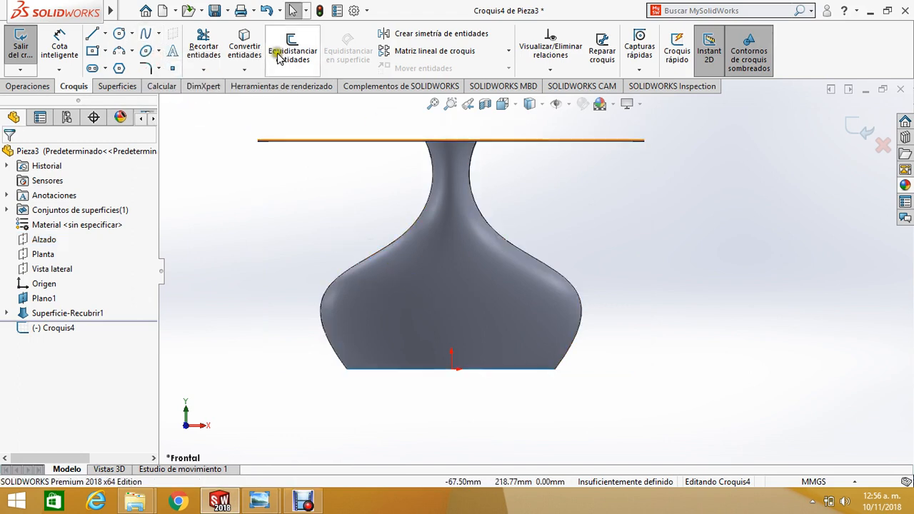
left_click(146, 36)
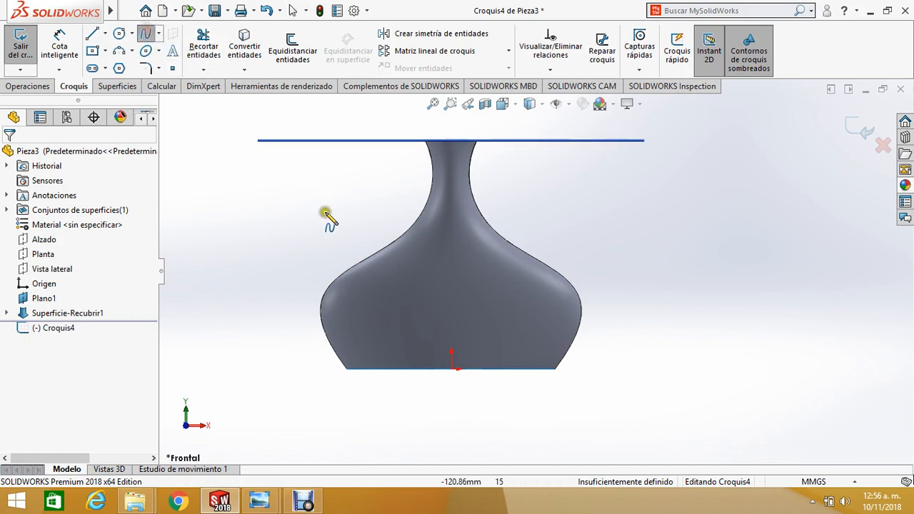
left_click(325, 255)
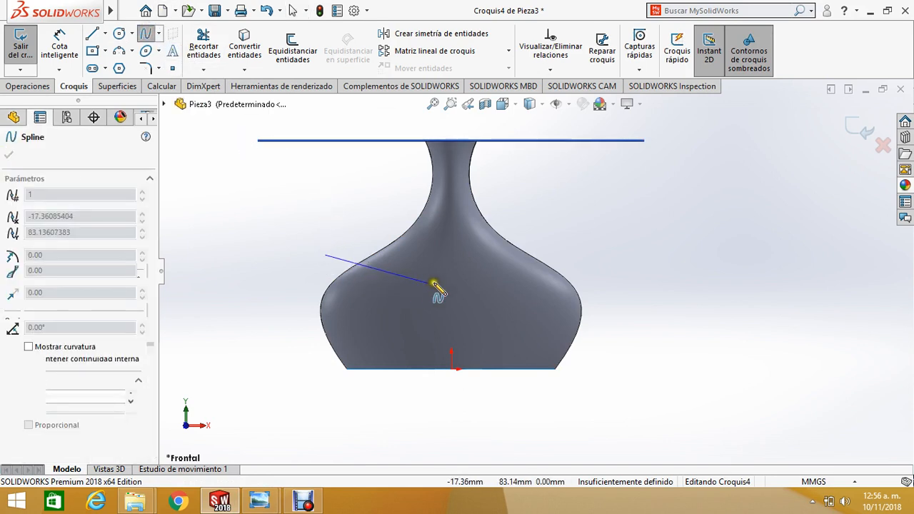
left_click(445, 267)
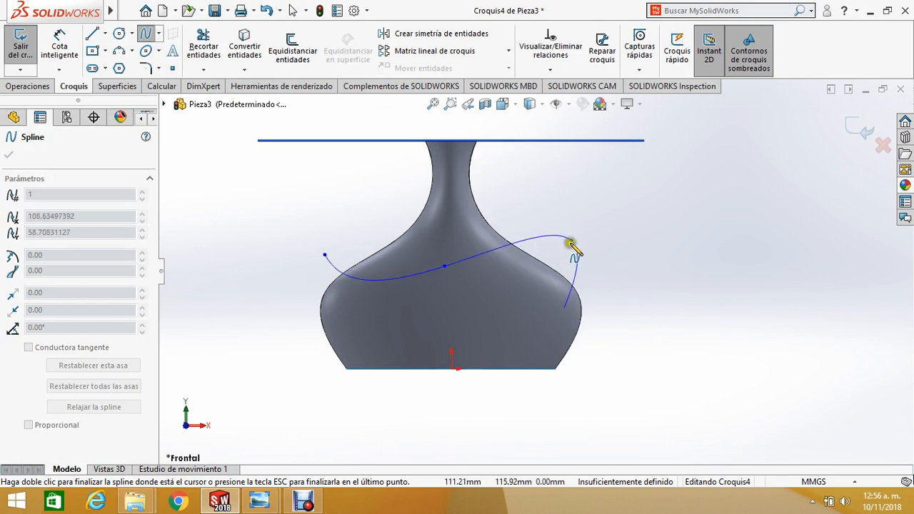
double_click(571, 243)
scroll(489, 210, "down", 3)
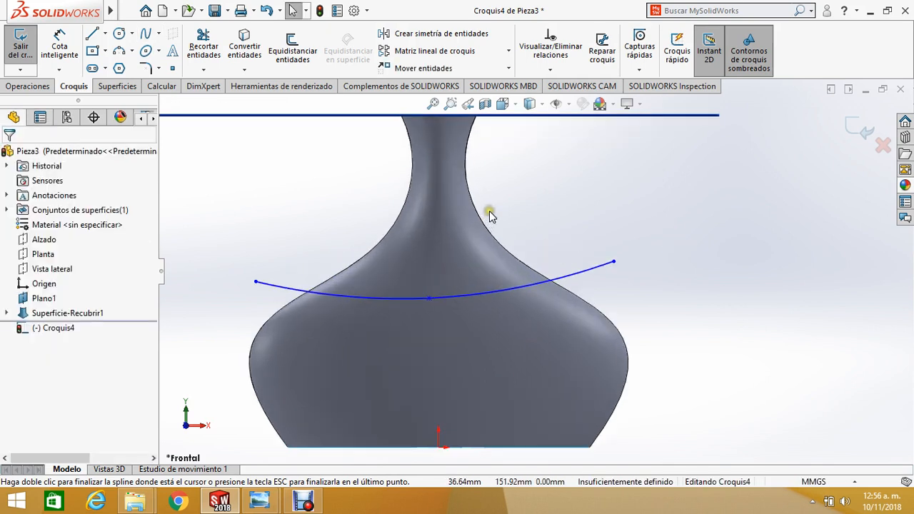
scroll(521, 275, "up", 3)
scroll(521, 282, "up", 3)
scroll(521, 307, "down", 4)
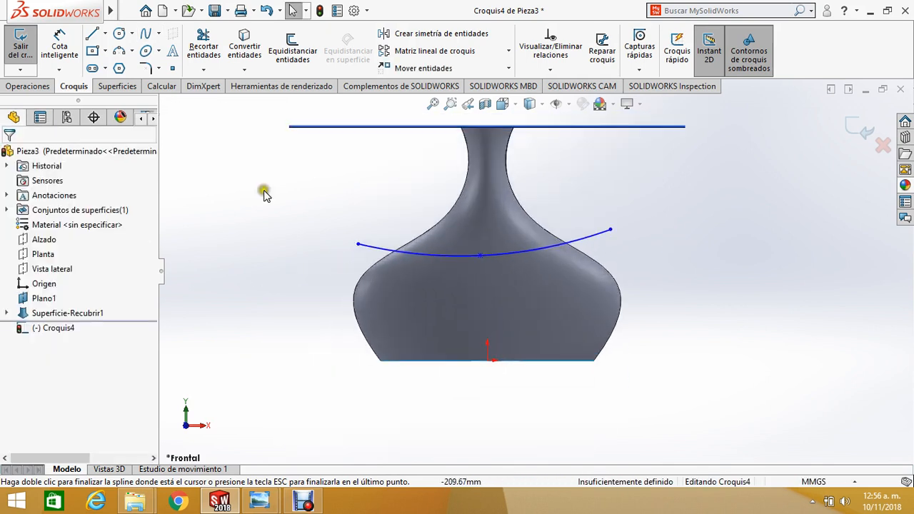
Step: Sketch a second three-point spline, arched upward and about 289 mm wide, across the vase's lower body past both silhouette edges
left_click(145, 34)
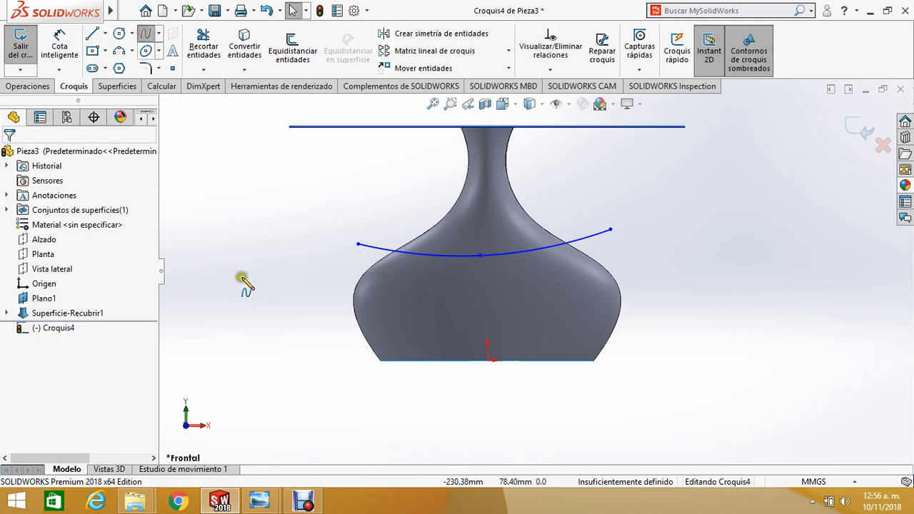
left_click(335, 332)
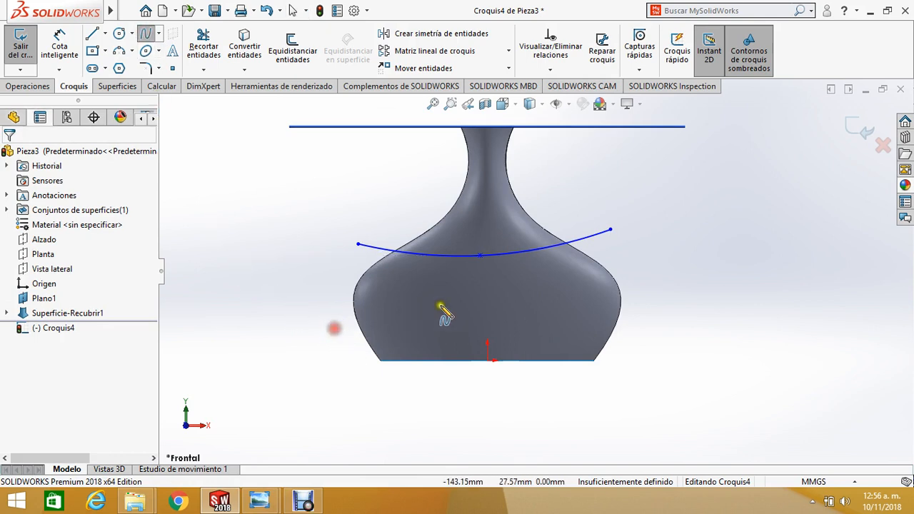
left_click(481, 311)
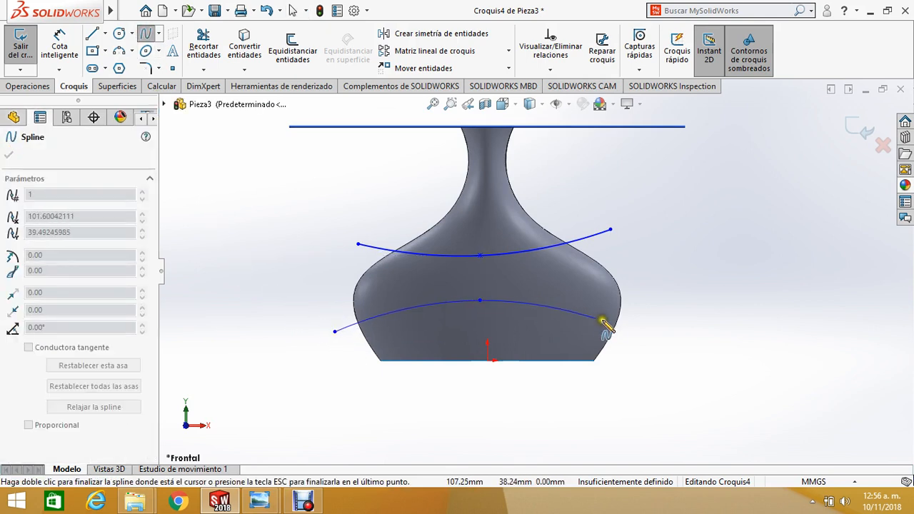
left_click(643, 332)
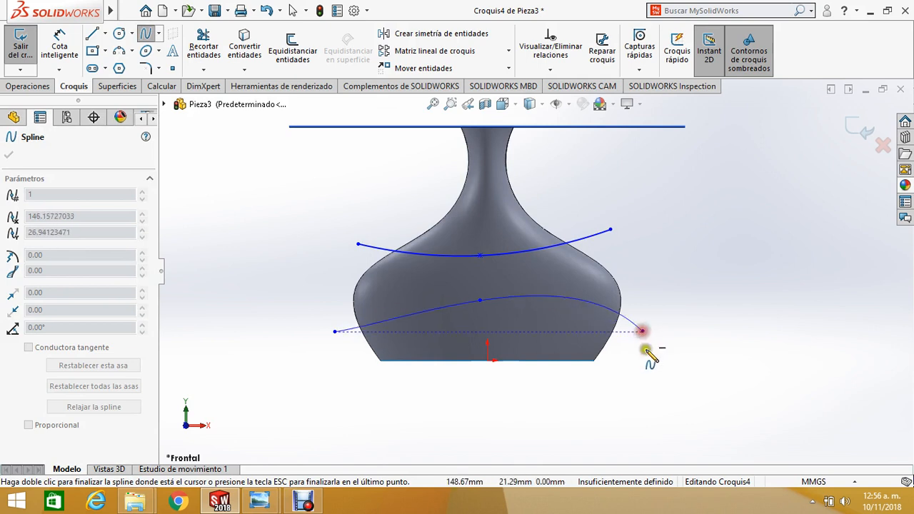
key("Escape")
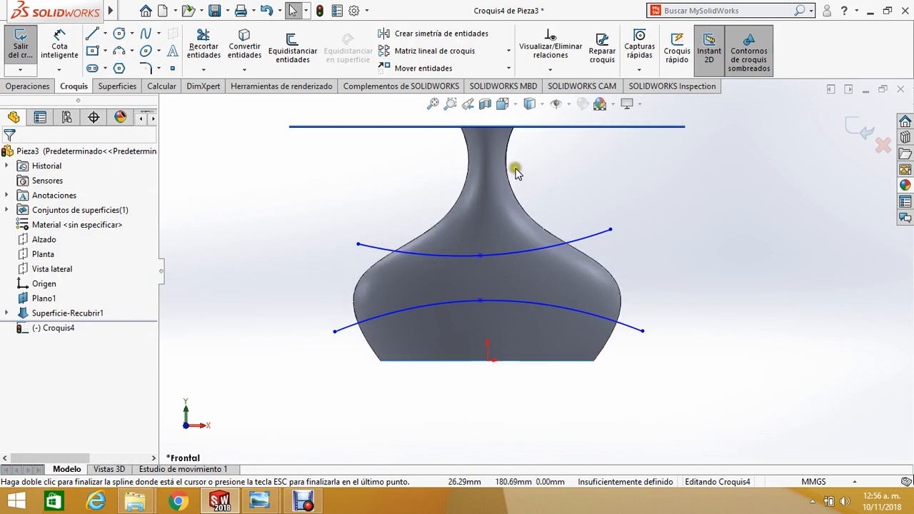
scroll(550, 264, "up", 3)
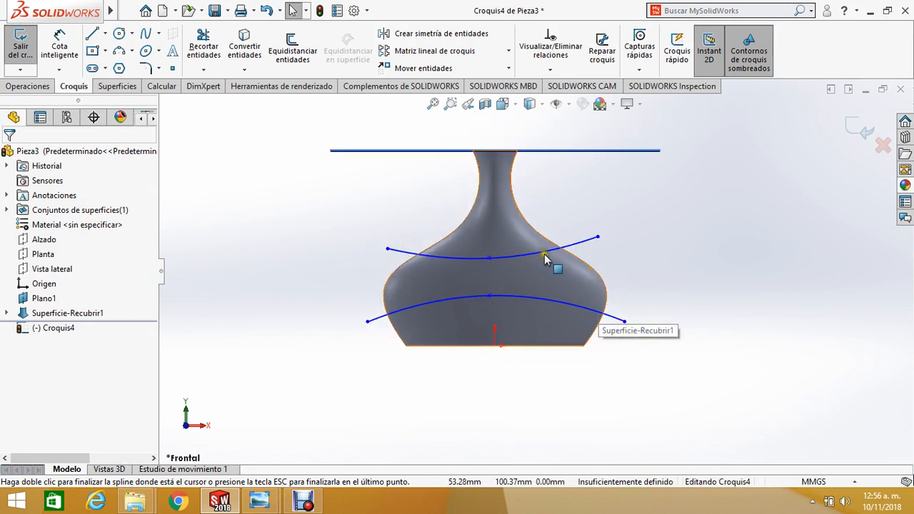
scroll(540, 307, "down", 3)
scroll(539, 300, "down", 2)
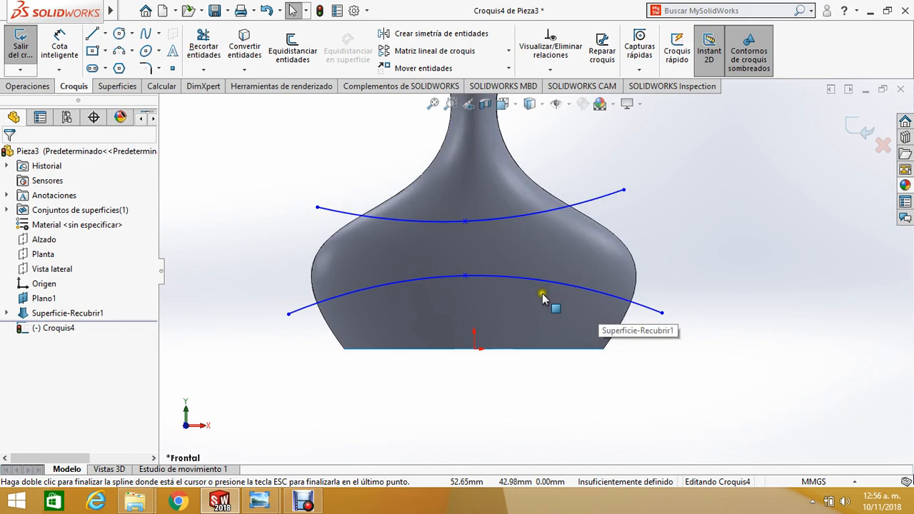
key("Escape")
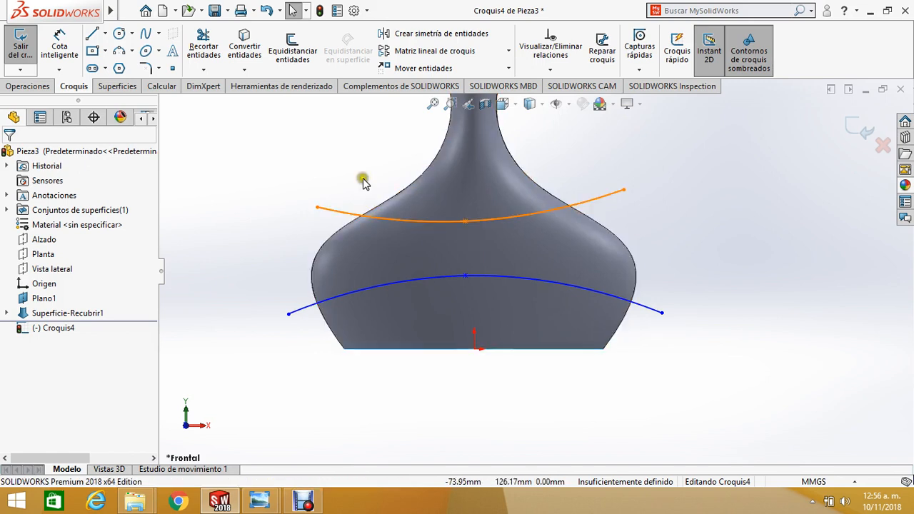
Step: Offset the upper spline 10 mm upward with a dimension added
left_click(292, 44)
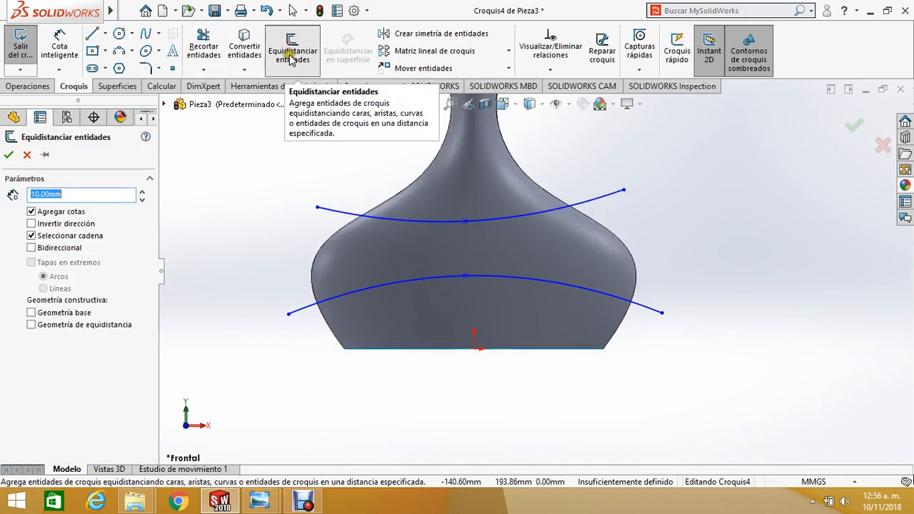
left_click(510, 216)
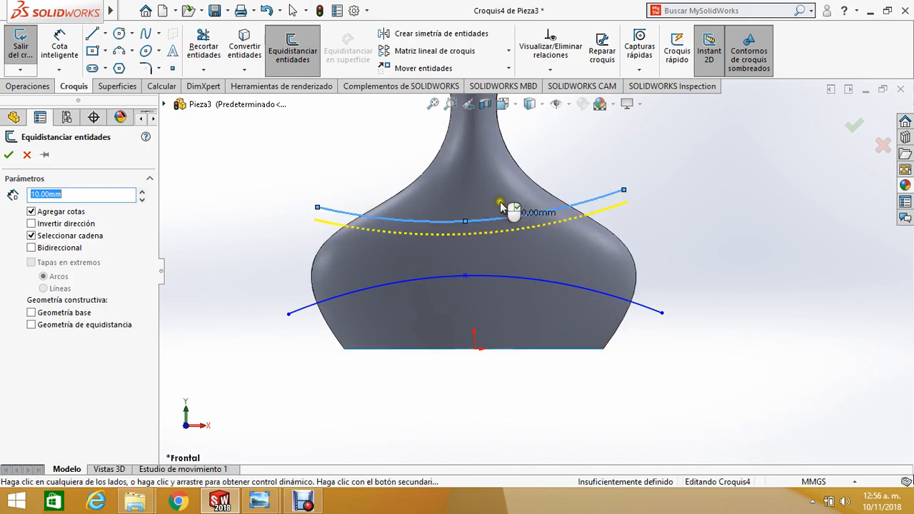
scroll(474, 221, "down", 2)
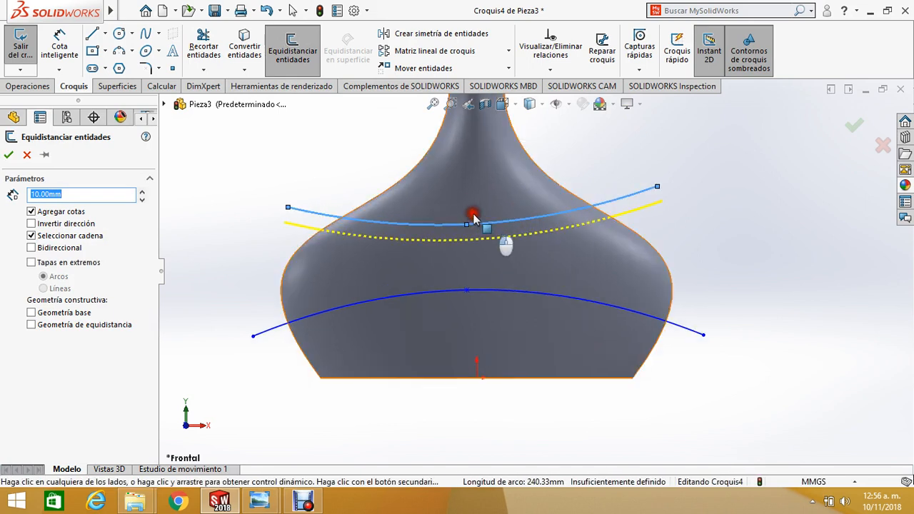
left_click(471, 212)
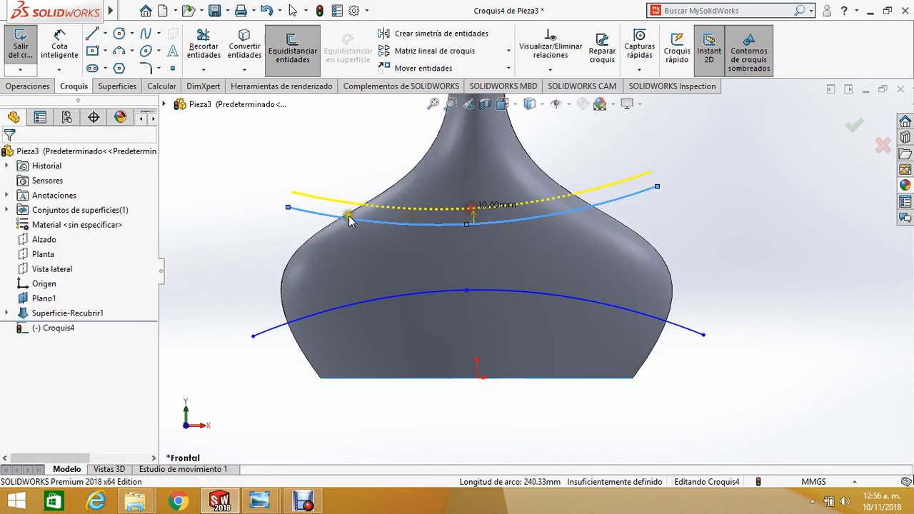
Step: Offset the lower arched spline 10 mm downward with a dimension added
left_click(293, 47)
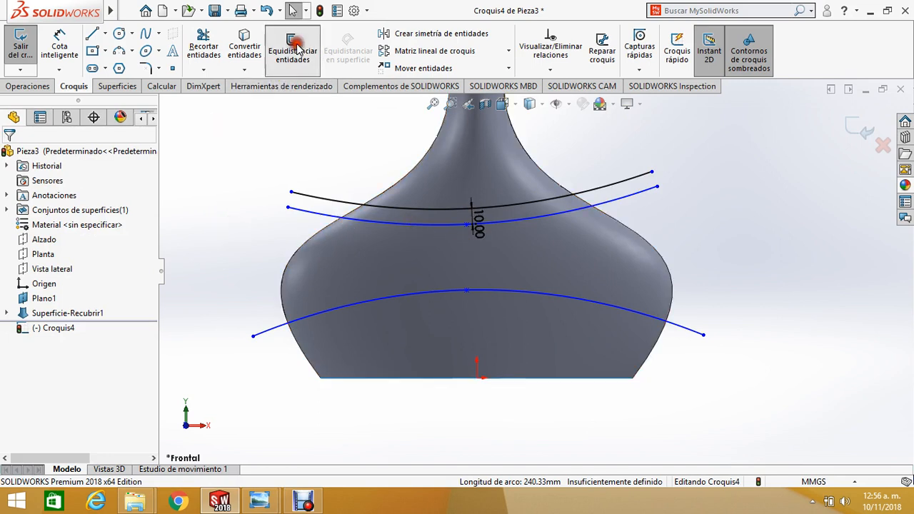
left_click(477, 289)
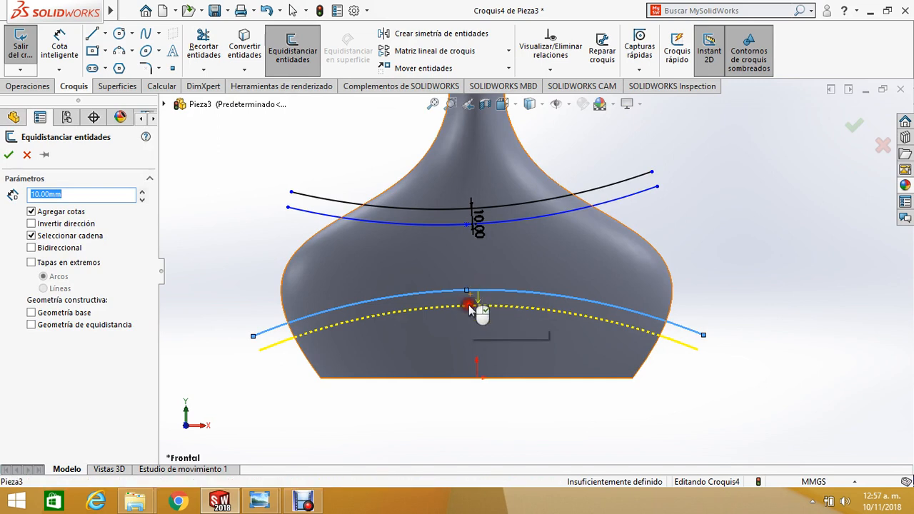
Step: Offset the lower arc downward by 10 mm
left_click(469, 306)
double_click(479, 239)
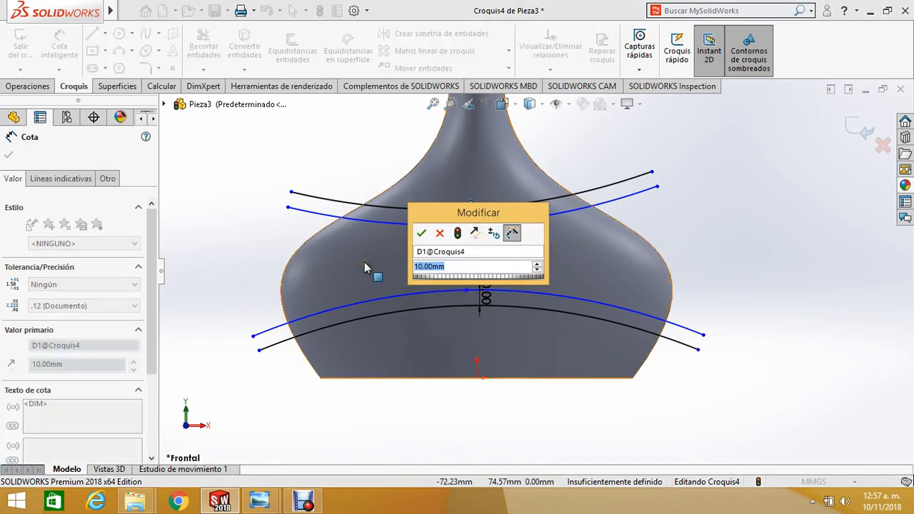
type("4")
key("Return")
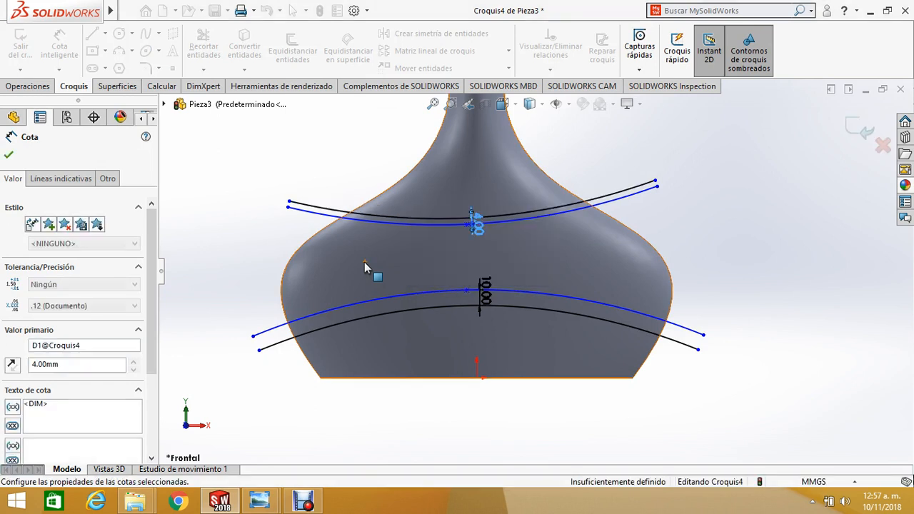
key("ctrl+z")
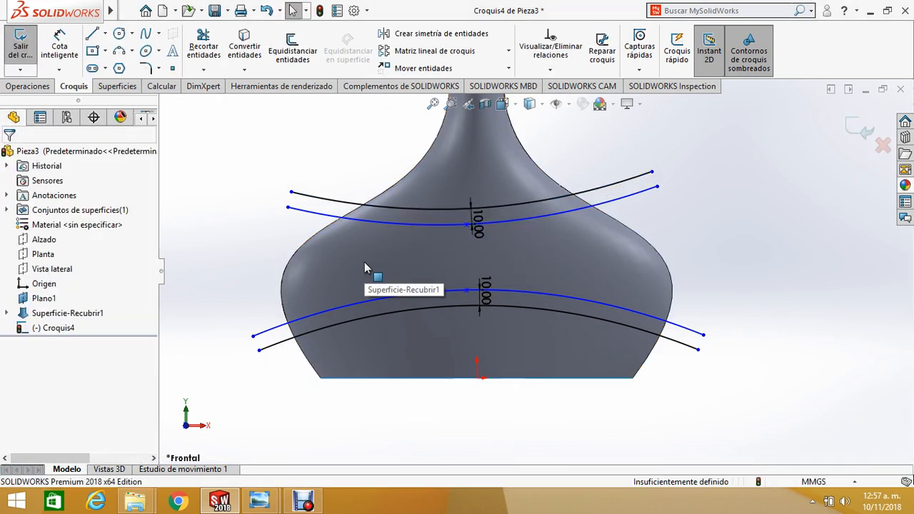
Step: Set the offset distances of the upper and lower arcs to 5 mm each and exit the sketch
double_click(480, 233)
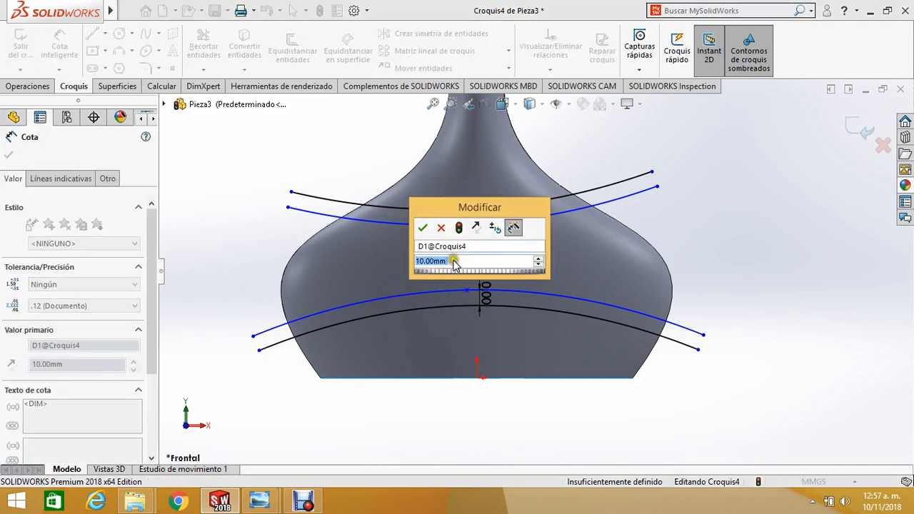
left_click_drag(452, 260, 373, 263)
type("5")
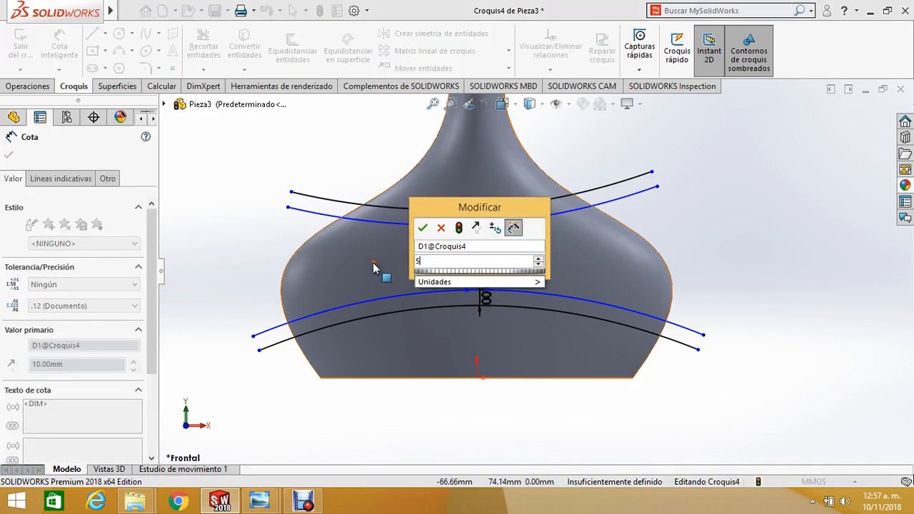
key("Return")
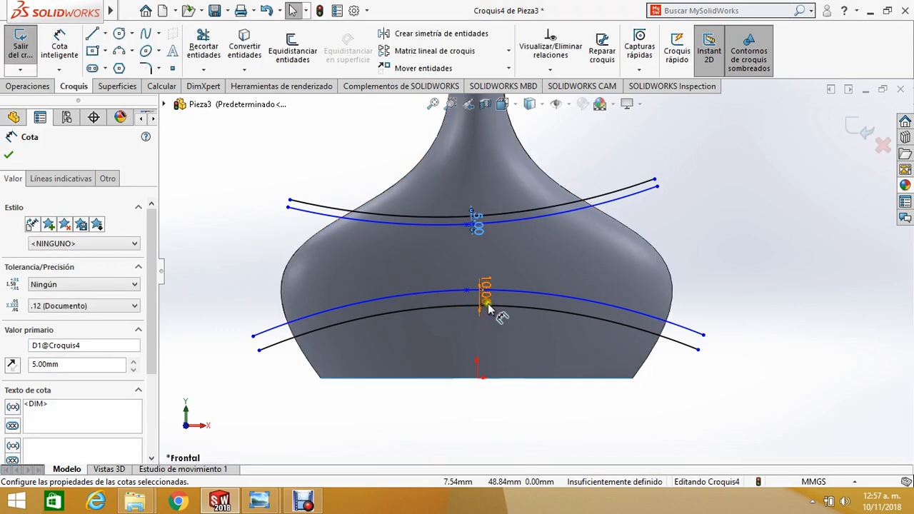
double_click(485, 293)
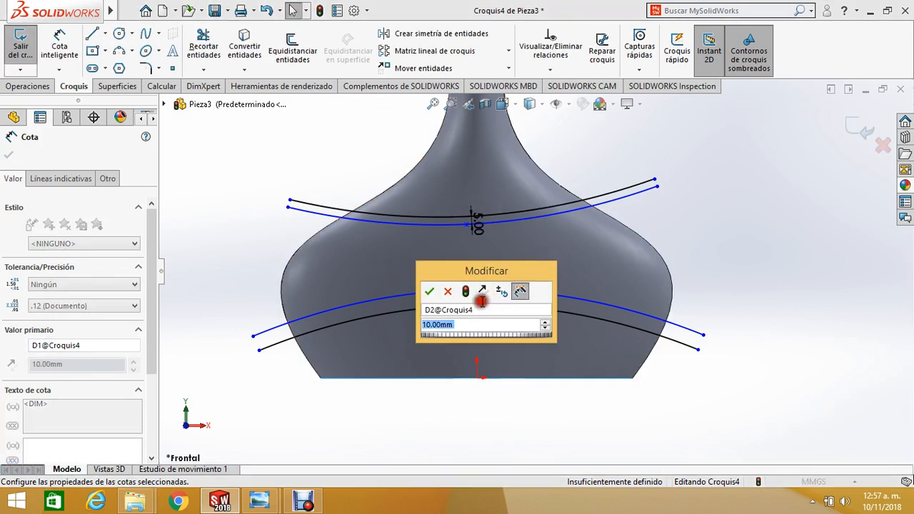
type("5")
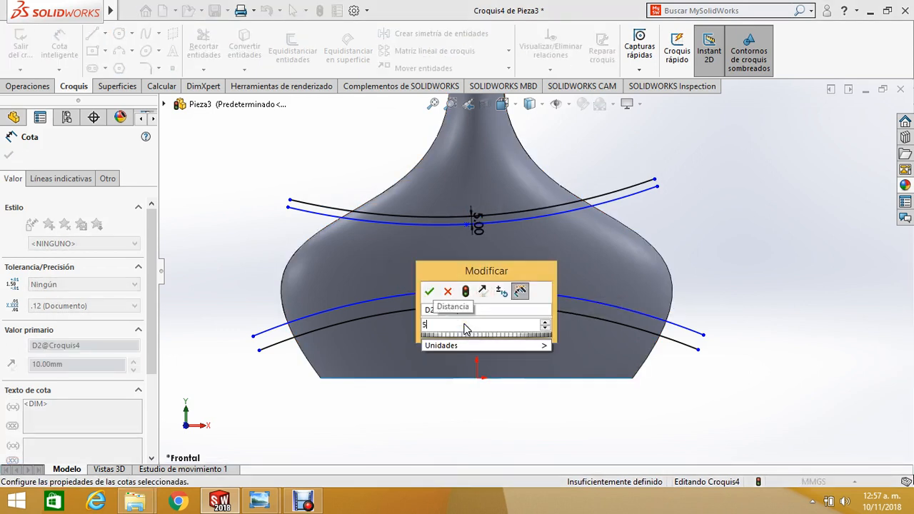
key("Return")
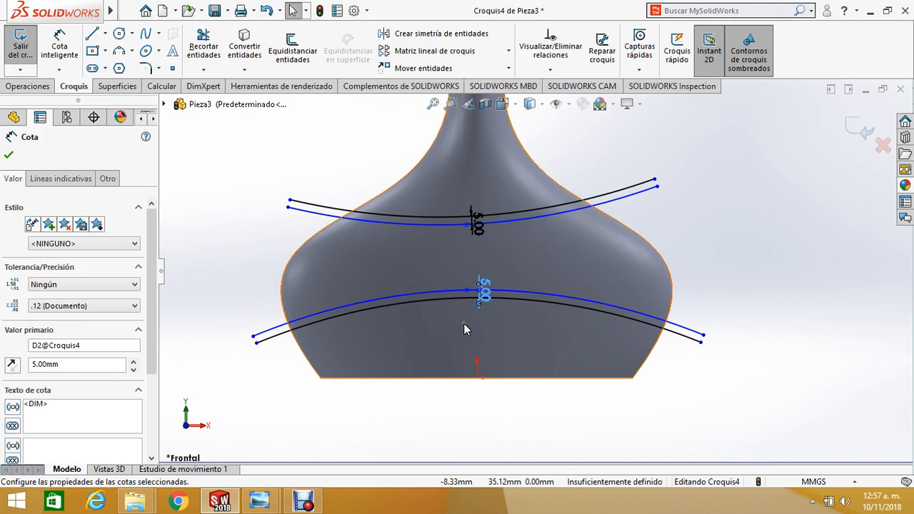
left_click(23, 46)
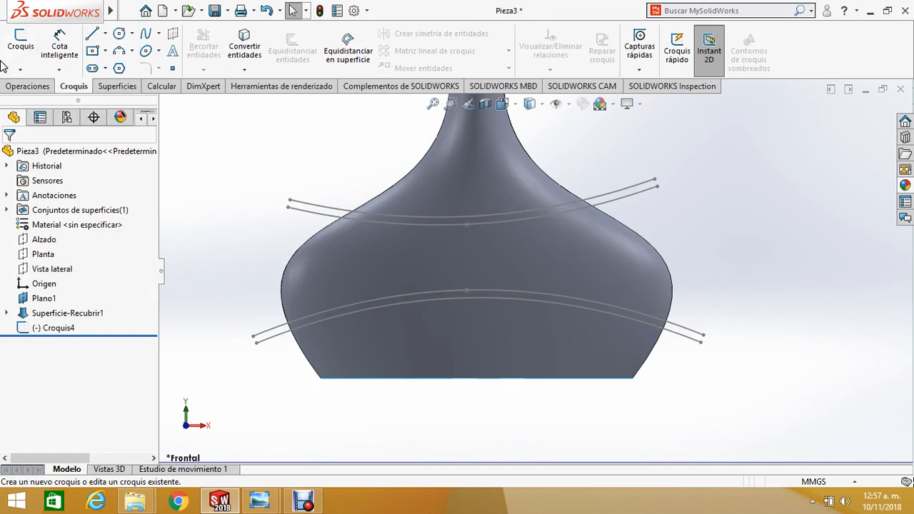
Step: Examine the bottle surface, its open neck and the sketched arc pairs from several angles
left_click(120, 85)
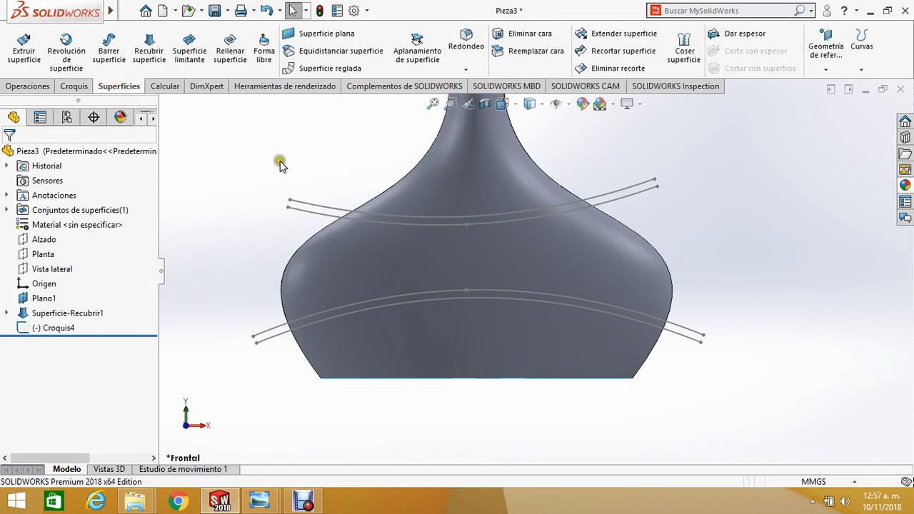
middle_click_drag(280, 165, 355, 202)
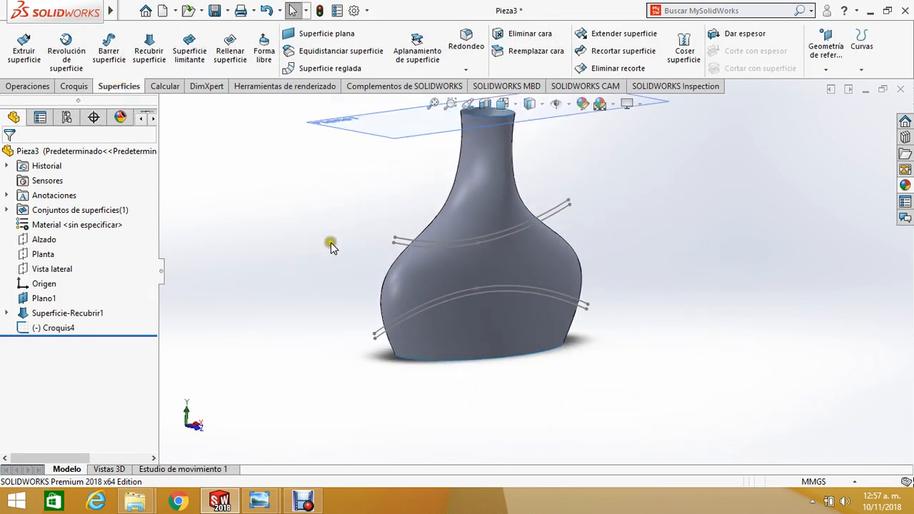
scroll(333, 245, "up", 2)
middle_click_drag(376, 271, 407, 262)
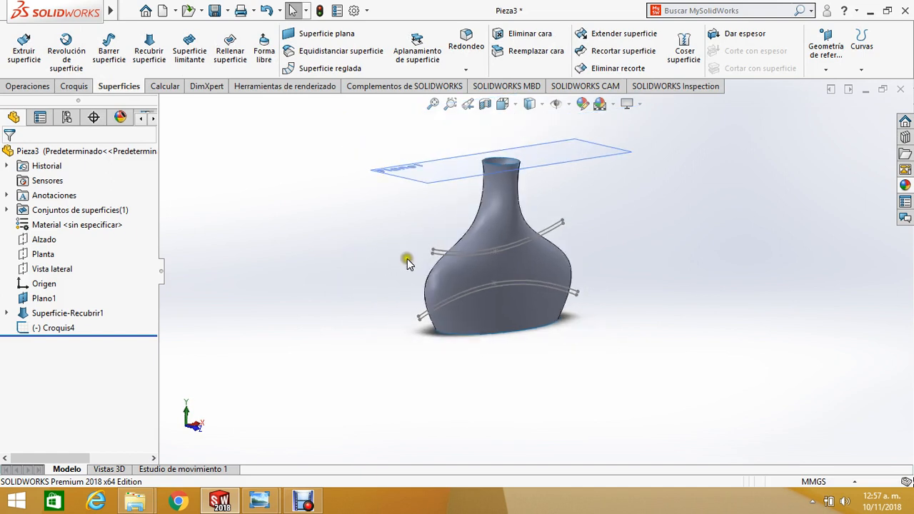
scroll(526, 177, "down", 2)
middle_click_drag(526, 177, 515, 242)
scroll(520, 194, "down", 3)
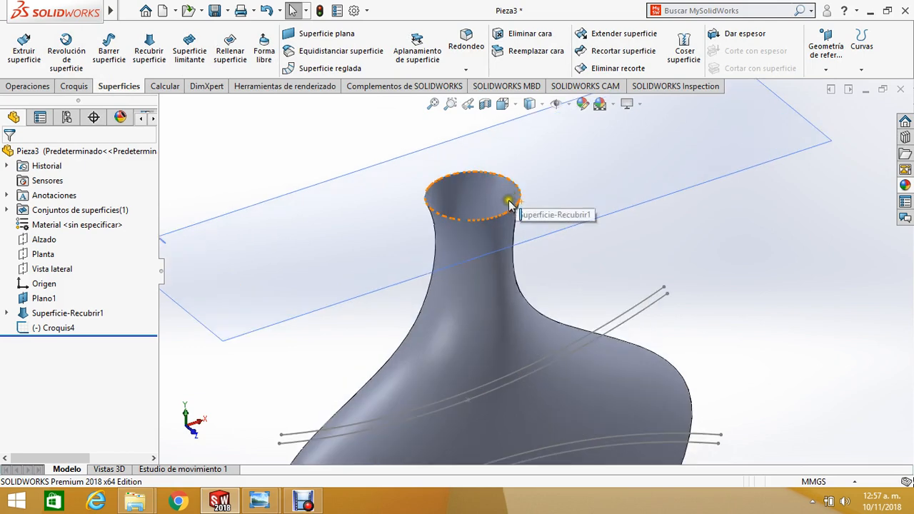
scroll(509, 203, "up", 6)
scroll(526, 297, "down", 4)
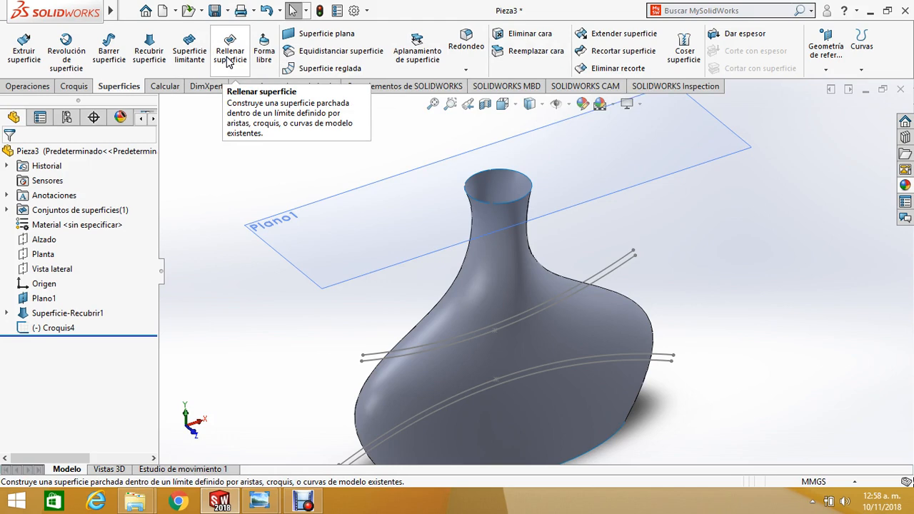
Step: Start an Offset Surface on the bottle's face and compare the inward and outward directions, keeping it outward
left_click(326, 54)
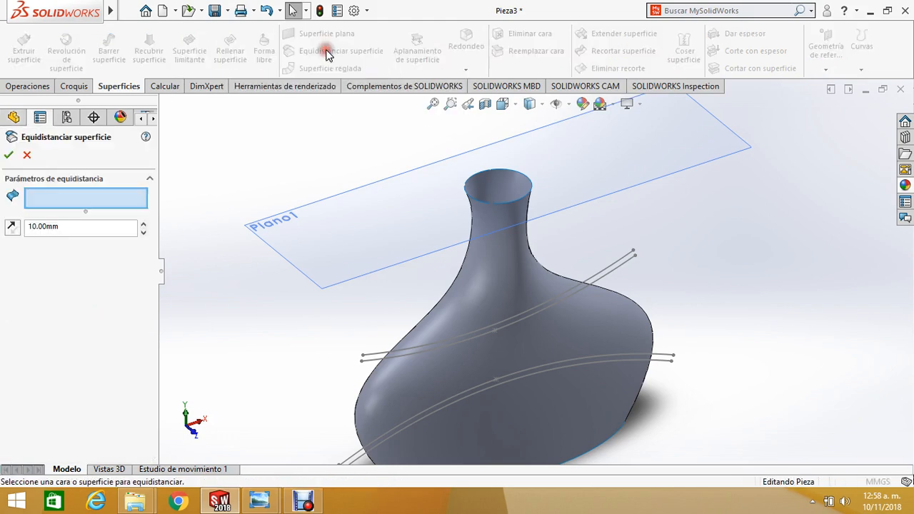
left_click(491, 203)
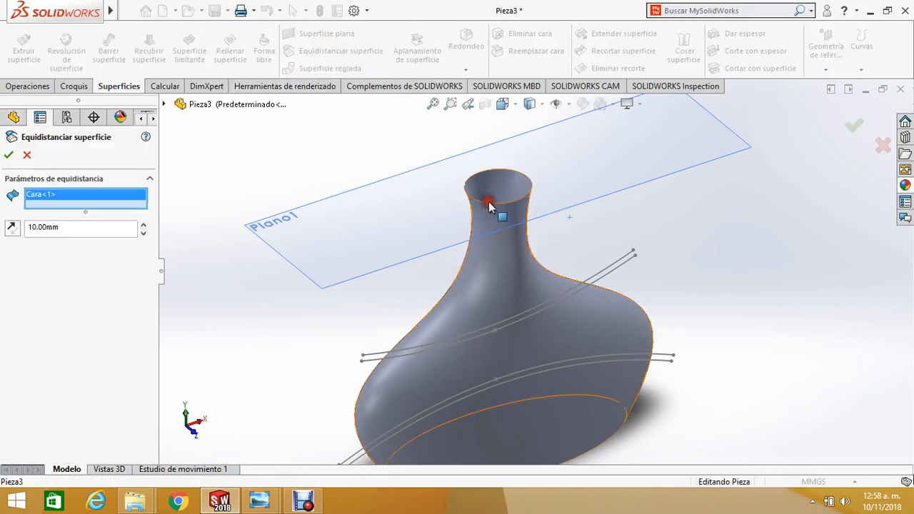
scroll(548, 207, "down", 3)
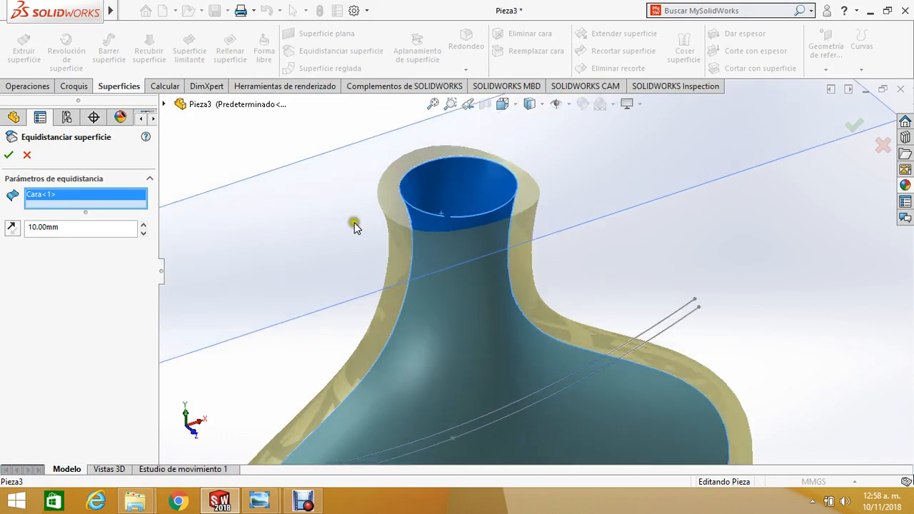
left_click(11, 228)
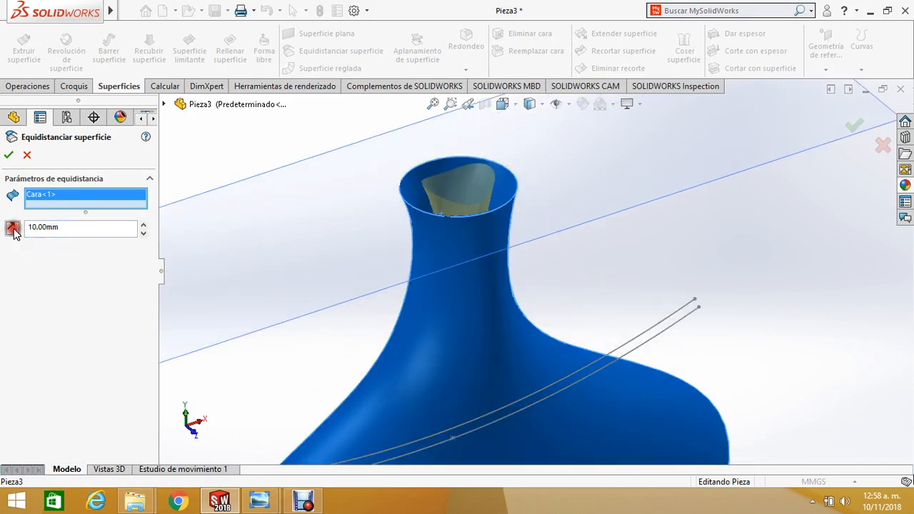
left_click(12, 228)
scroll(267, 202, "up", 5)
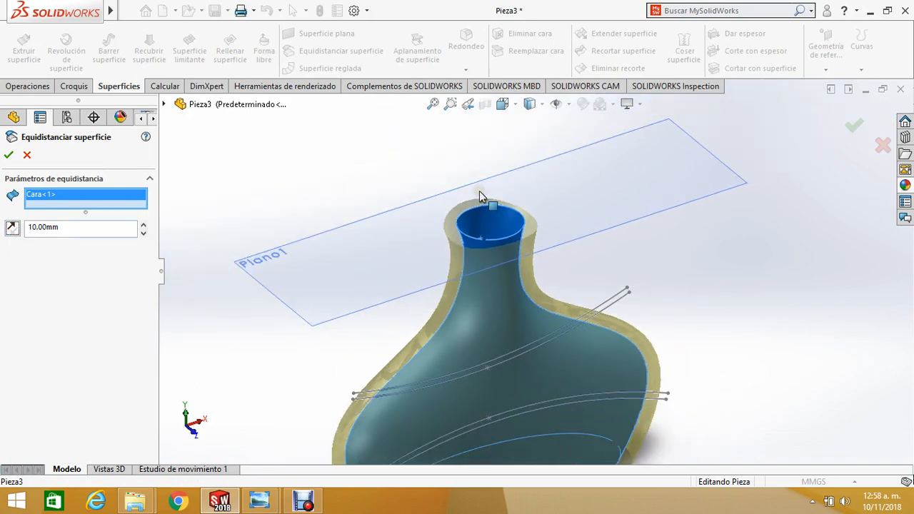
scroll(508, 321, "down", 3)
scroll(512, 323, "down", 3)
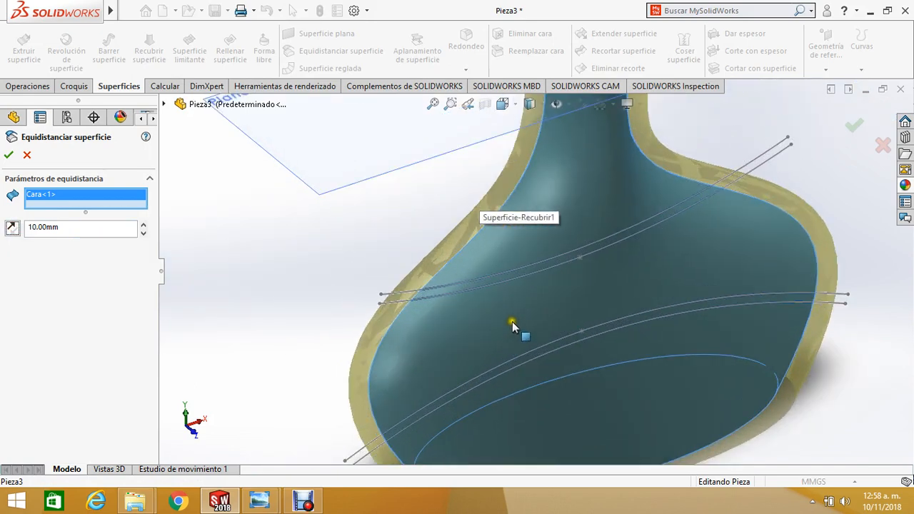
scroll(535, 211, "up", 3)
scroll(591, 159, "down", 4)
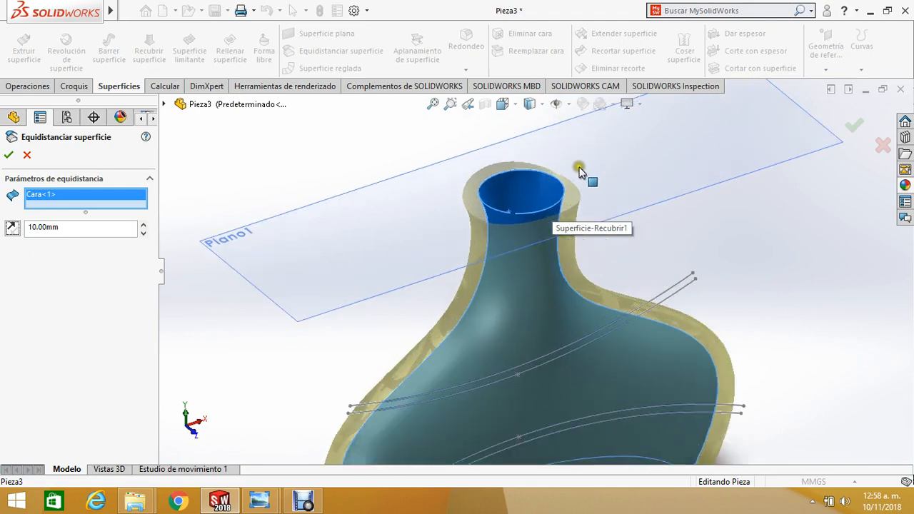
left_click(11, 229)
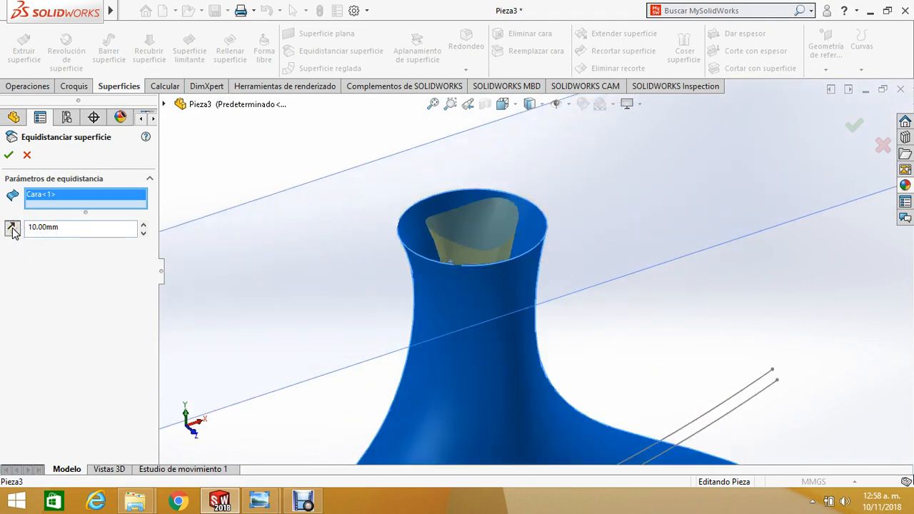
left_click(12, 230)
Step: Set the surface offset distance to 5 mm, check both directions and create the offset outward from the bottle
left_click_drag(74, 235, 3, 238)
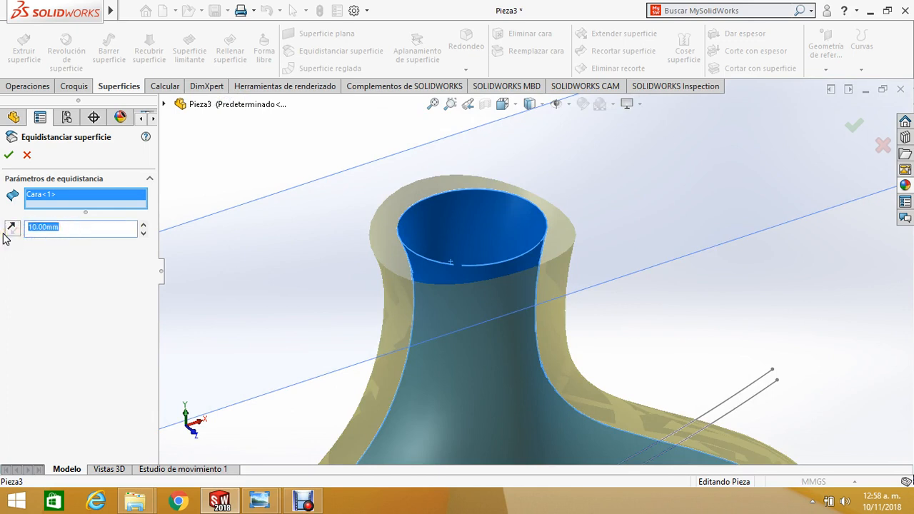
key("Return")
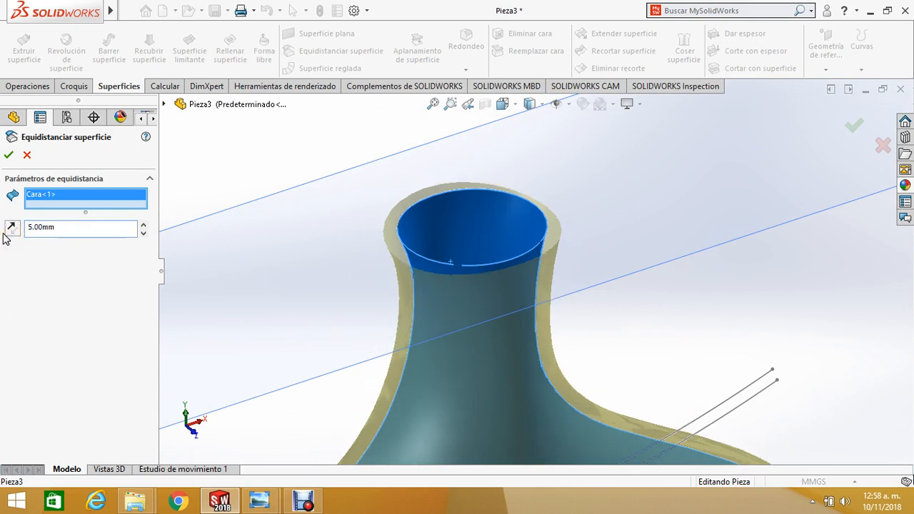
middle_click_drag(232, 186, 468, 278)
scroll(500, 271, "down", 8)
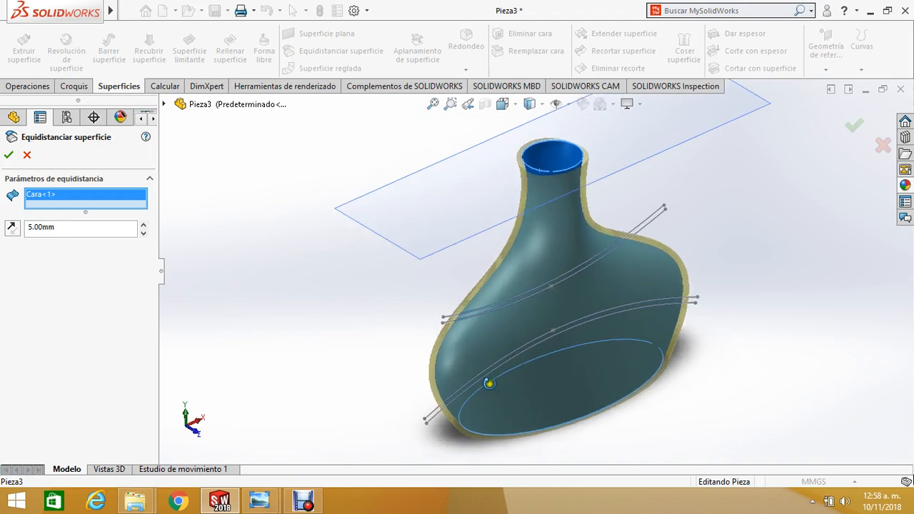
scroll(500, 271, "down", 3)
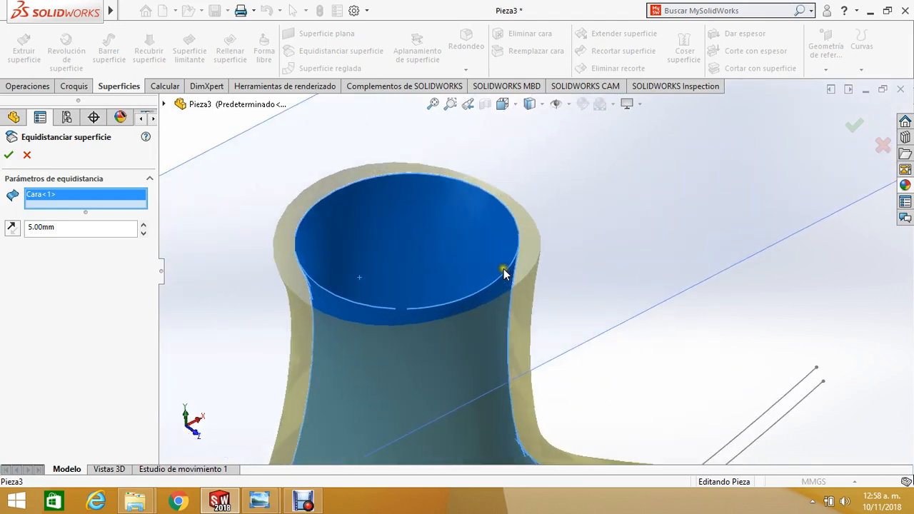
left_click(8, 227)
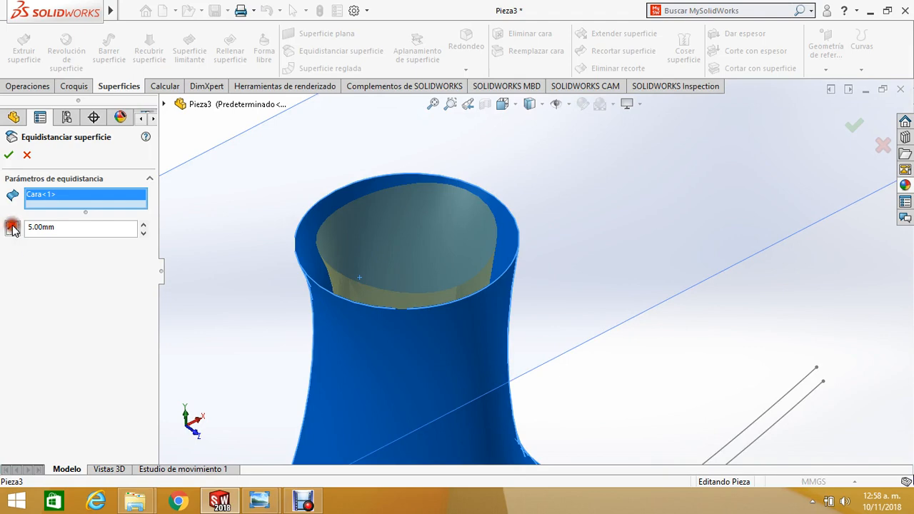
scroll(265, 220, "up", 8)
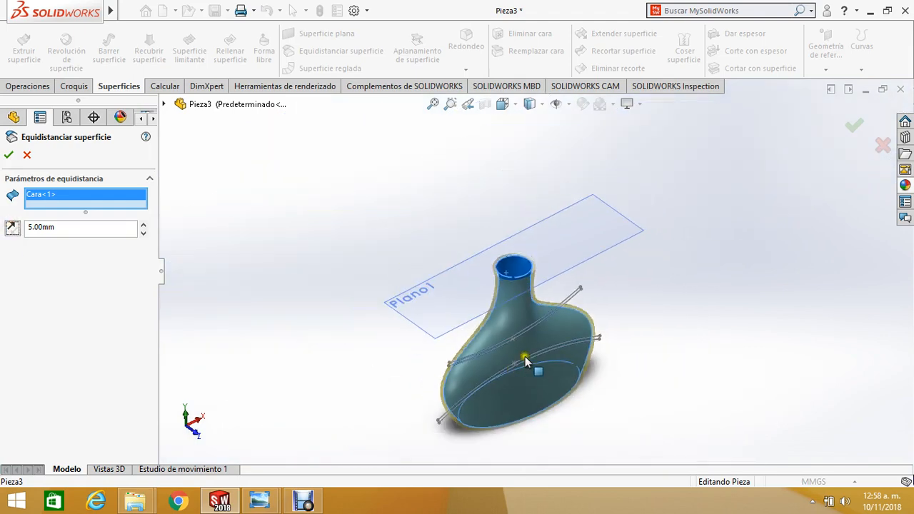
scroll(561, 330, "down", 2)
middle_click_drag(545, 284, 561, 190)
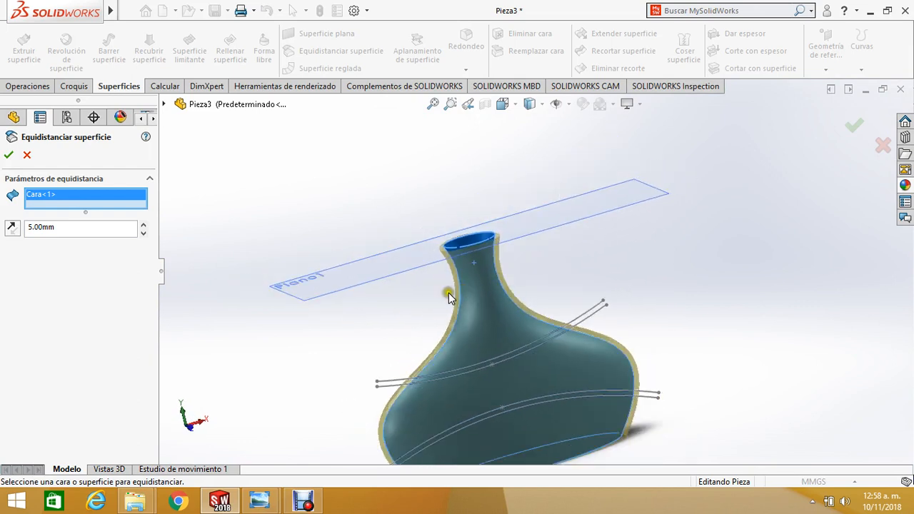
left_click(9, 156)
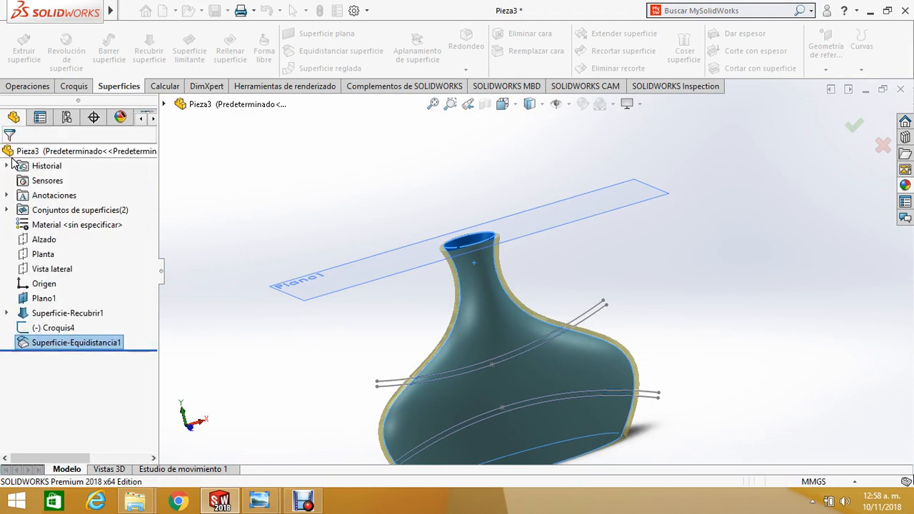
Step: Examine the original and offset surfaces around the bottle's neck and body from several angles
middle_click_drag(575, 228, 561, 236)
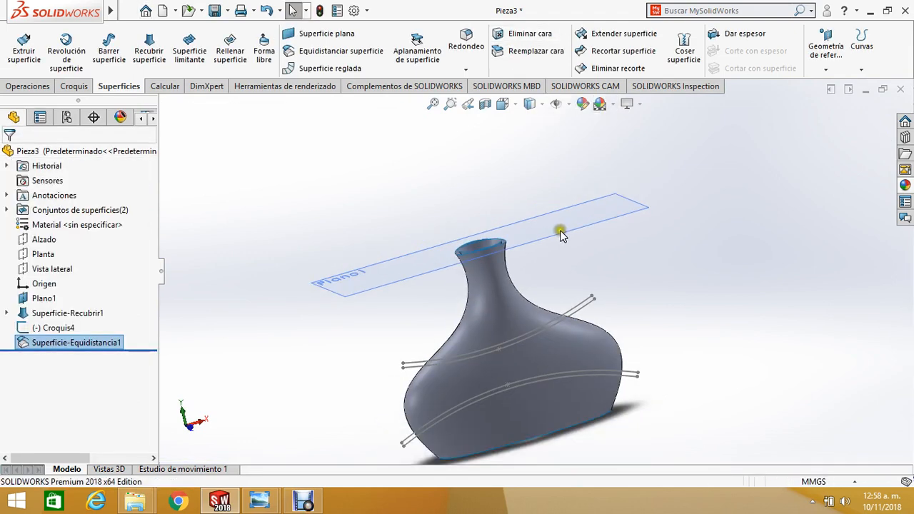
middle_click_drag(620, 258, 506, 431)
scroll(525, 336, "up", 3)
scroll(550, 255, "down", 10)
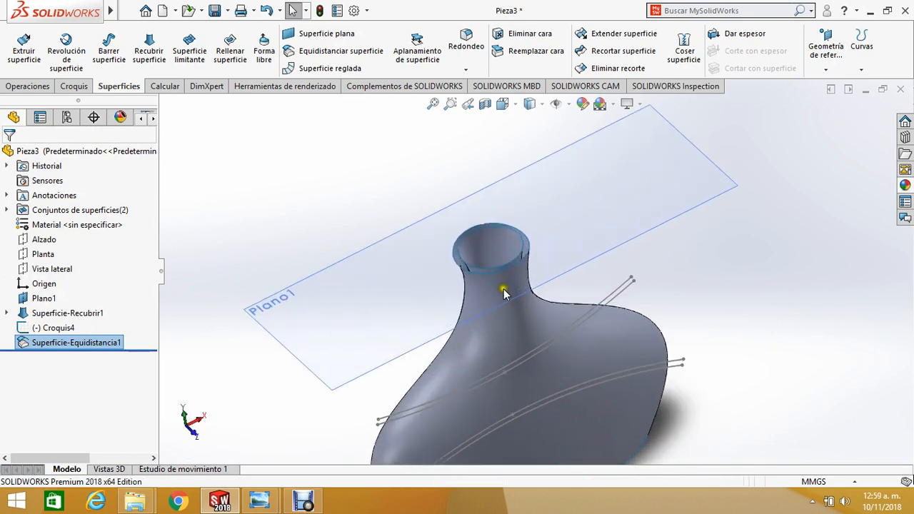
middle_click_drag(536, 193, 590, 135)
key("f")
key("f")
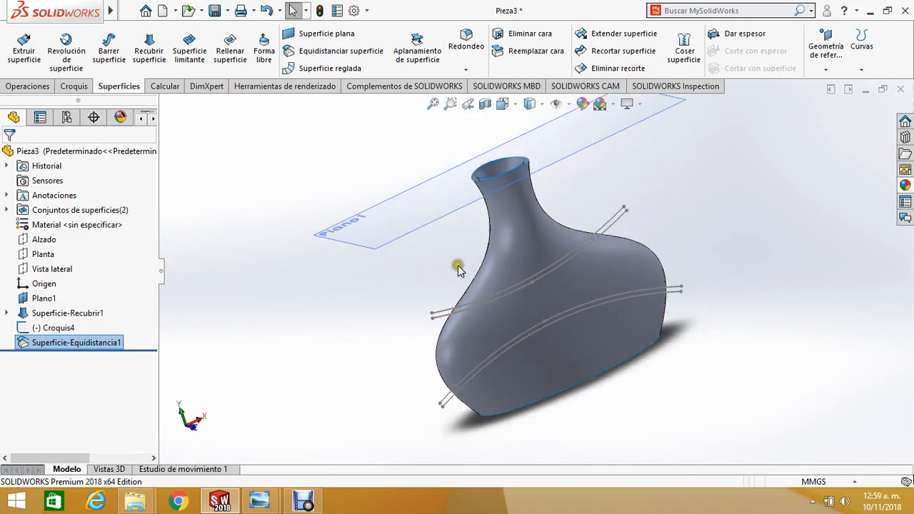
middle_click_drag(439, 225, 500, 236)
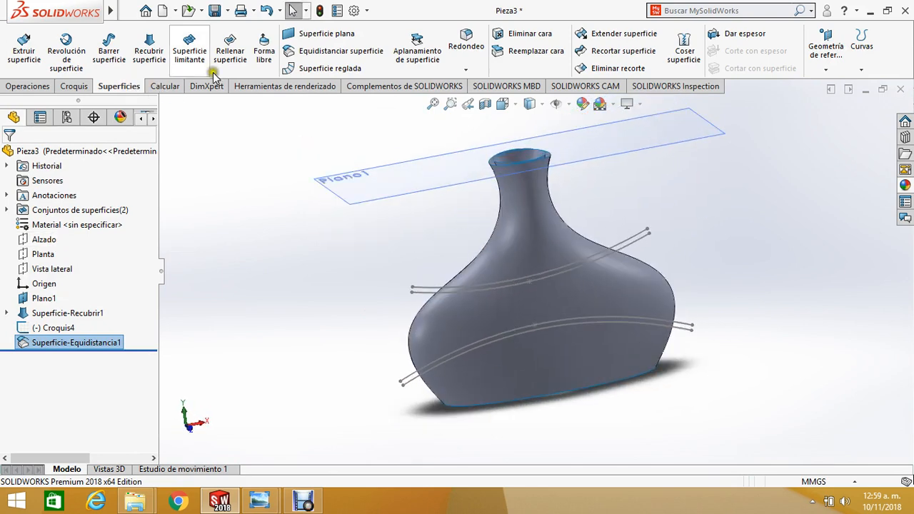
Step: Start a standard surface trim with the arc sketch as the tool and mark the offset surface's neck and base portions for removal
left_click(631, 51)
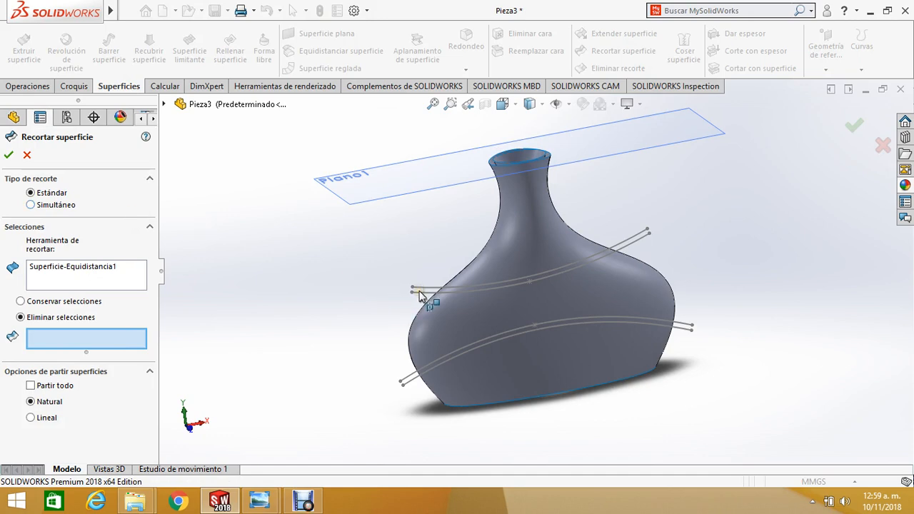
left_click(56, 156)
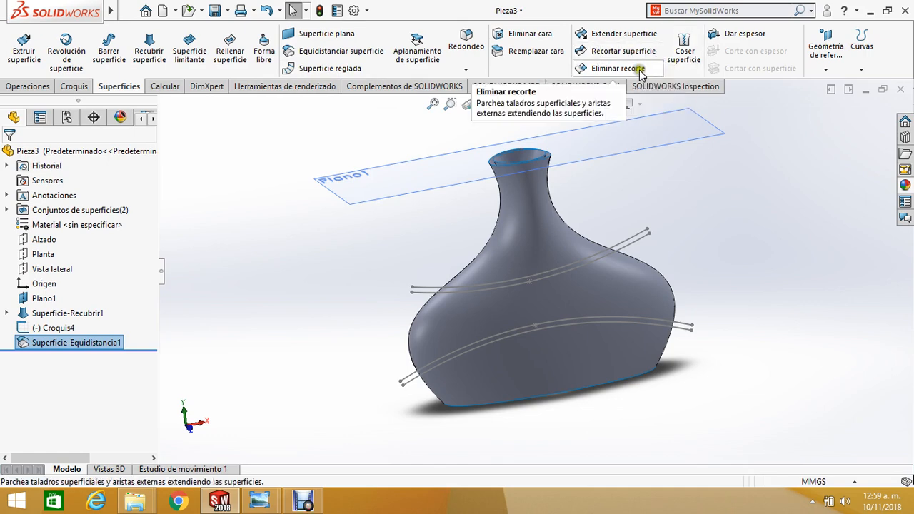
left_click(623, 52)
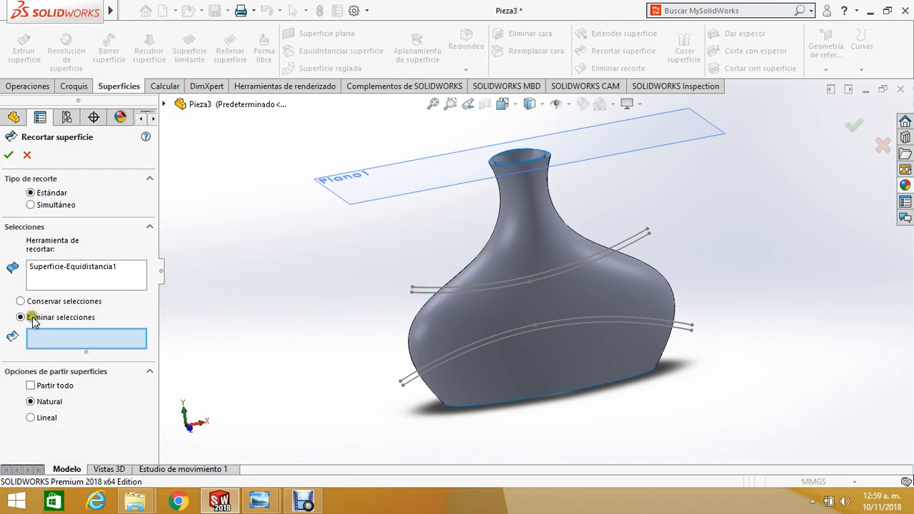
left_click(114, 275)
left_click(423, 290)
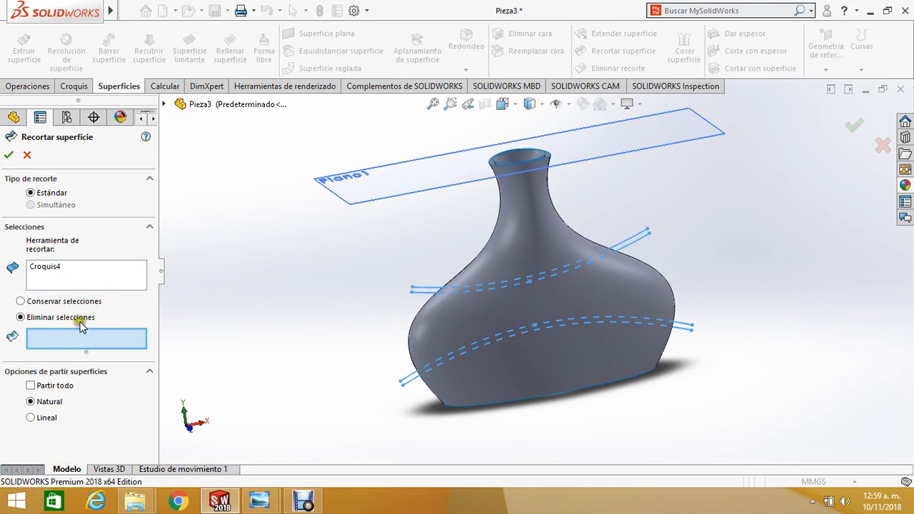
left_click(539, 219)
mouse_move(592, 221)
middle_mouse_down()
mouse_move(542, 219)
mouse_move(547, 240)
mouse_move(563, 247)
mouse_move(594, 208)
mouse_move(587, 173)
mouse_move(584, 367)
mouse_move(581, 340)
mouse_move(547, 353)
mouse_move(532, 392)
mouse_move(585, 378)
mouse_move(605, 387)
mouse_move(604, 418)
mouse_move(586, 351)
mouse_move(576, 385)
middle_mouse_up()
left_click(583, 364)
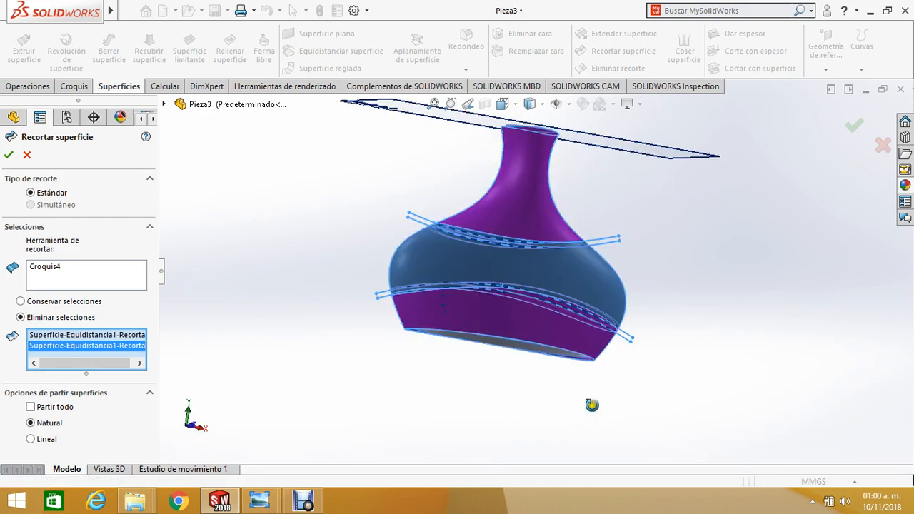
Step: Add the original inner surface's middle band to the portions for removal and apply the trim
scroll(593, 290, "down", 2)
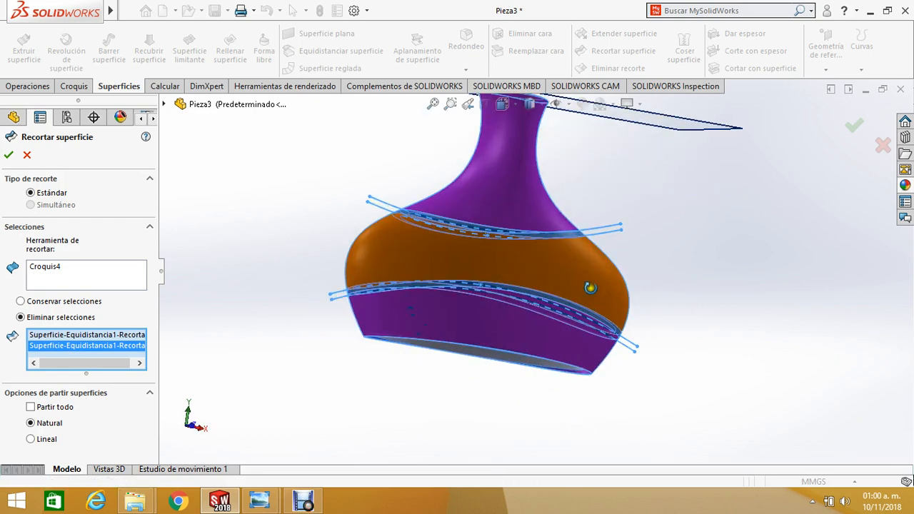
middle_click_drag(590, 288, 625, 178)
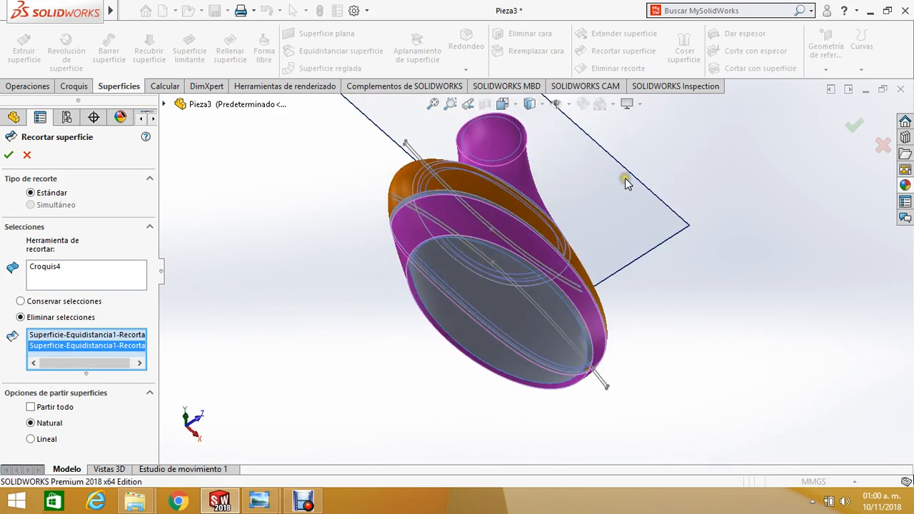
left_click(490, 309)
middle_click_drag(392, 228, 519, 297)
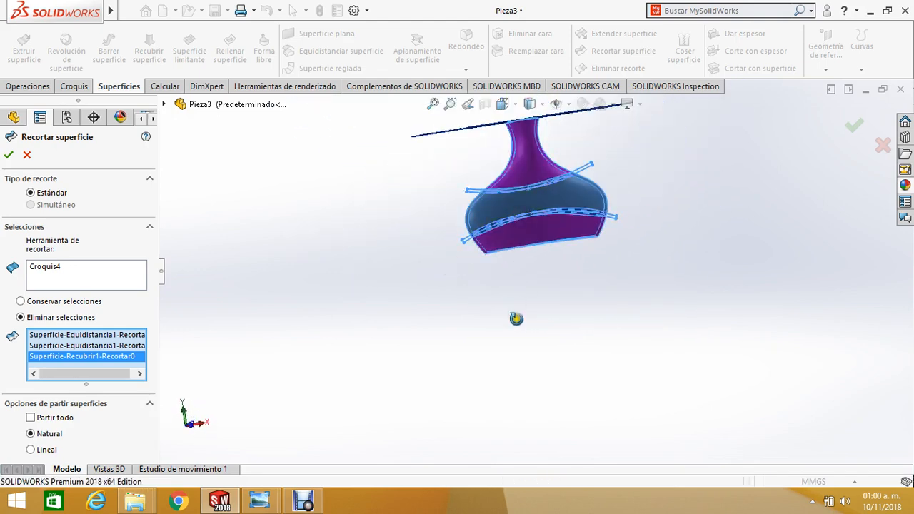
left_click(9, 156)
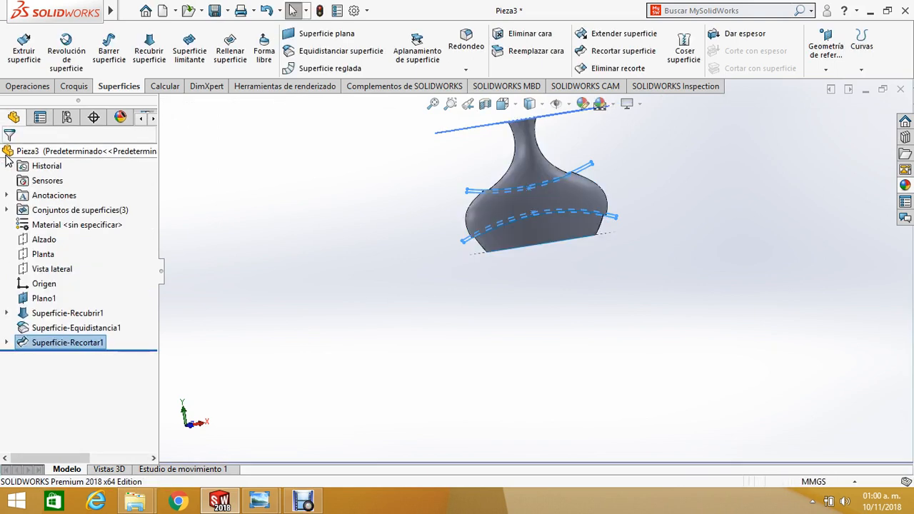
Step: Start a second surface trim using the arc sketch as the trimming tool, with selected portions removed
scroll(473, 241, "down", 7)
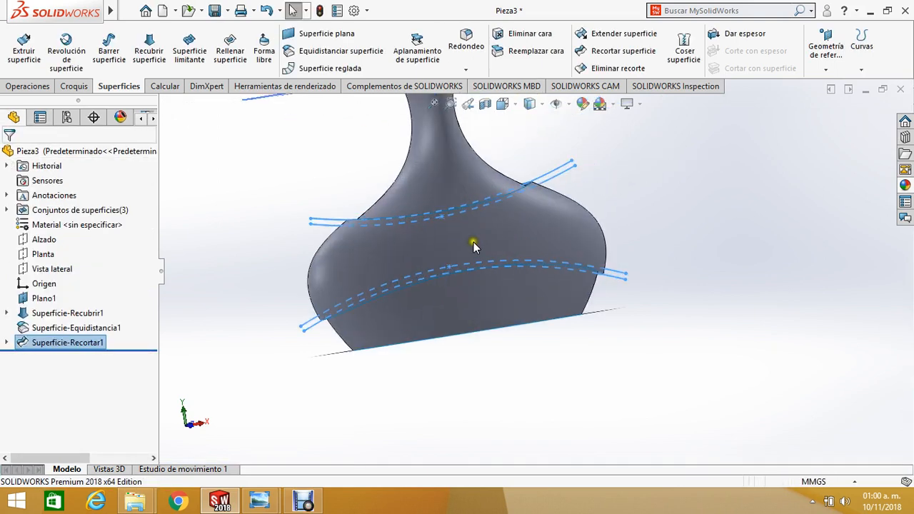
scroll(457, 225, "up", 3)
left_click(468, 200)
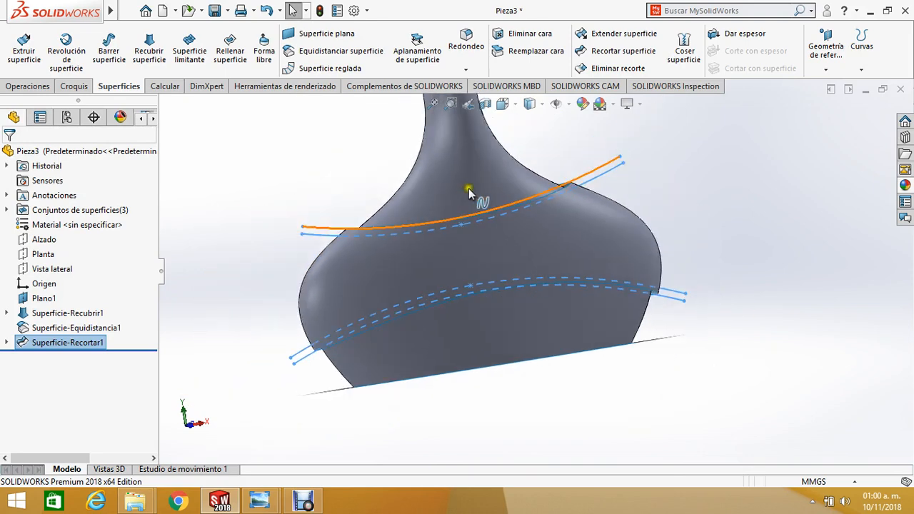
left_click(622, 51)
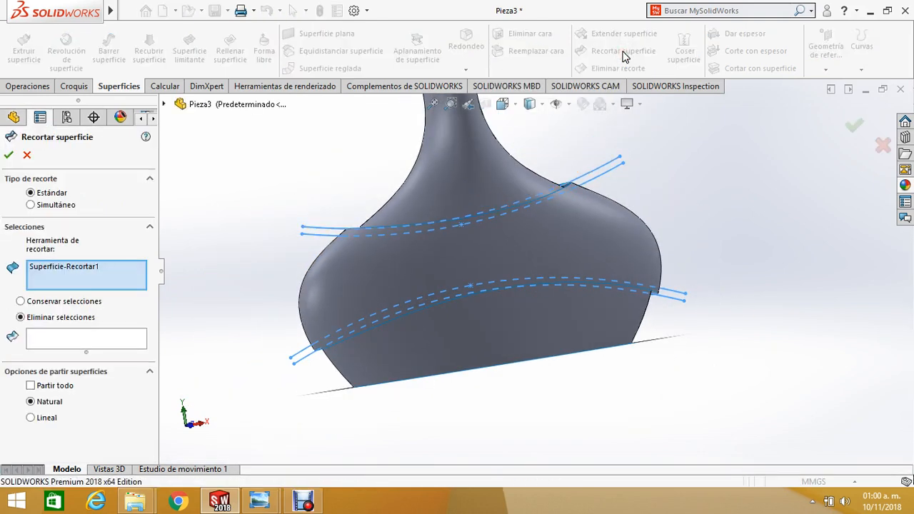
left_click(122, 281)
left_click(303, 236)
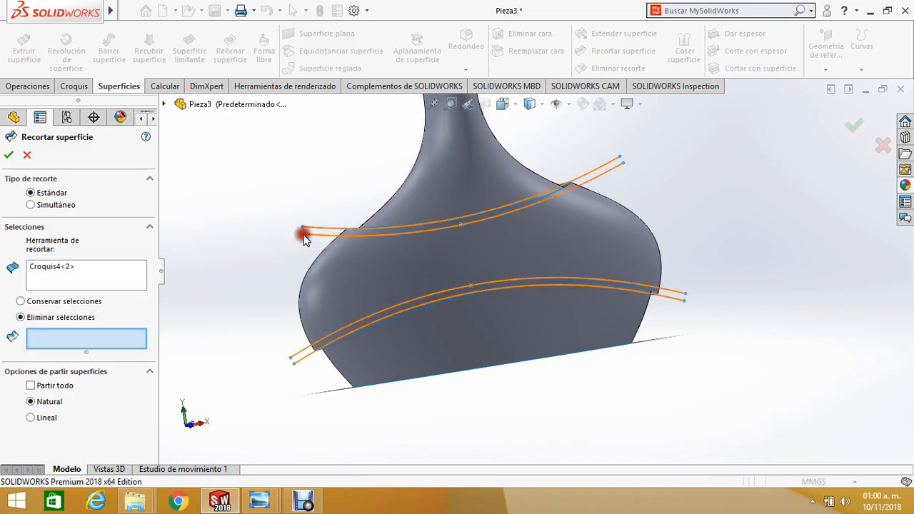
left_click(85, 348)
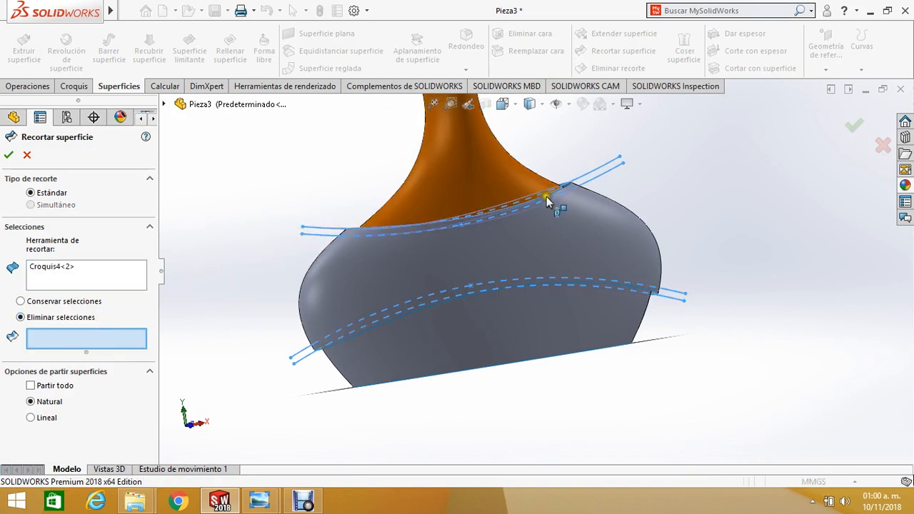
Step: Trim away the thin strips of the outer band and the neck surface between the upper arc pair
scroll(567, 192, "down", 3)
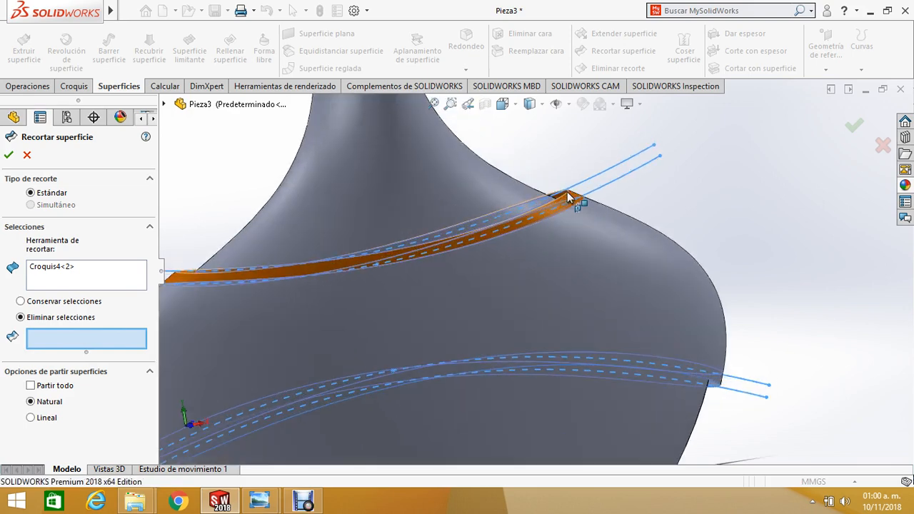
scroll(572, 226, "up", 3)
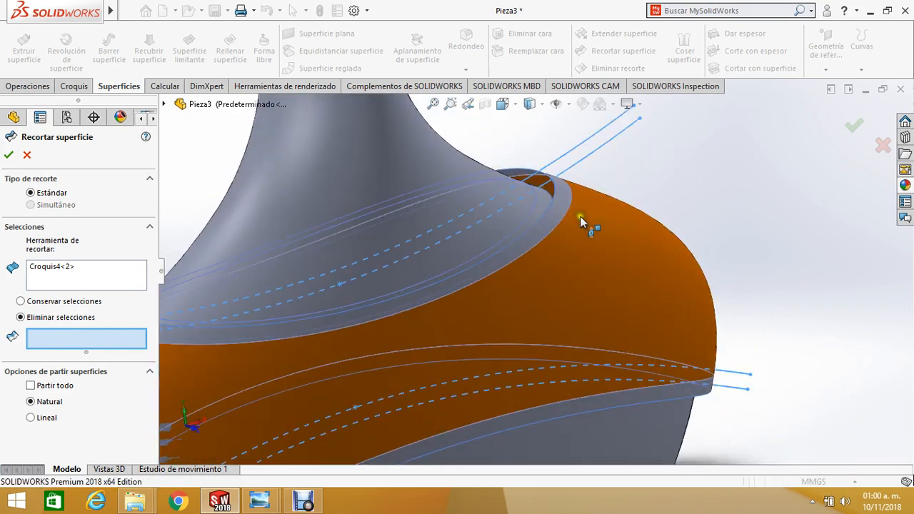
left_click(564, 202)
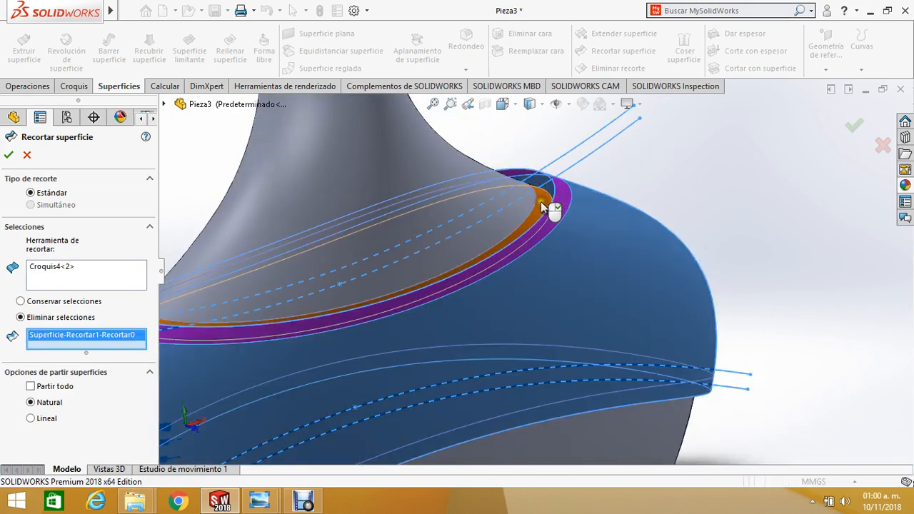
left_click(541, 205)
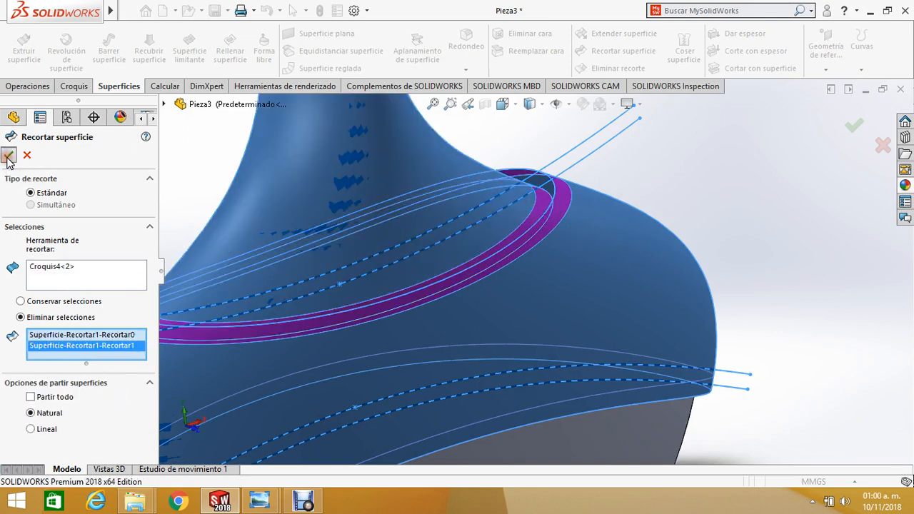
left_click(9, 155)
Step: Trim the outer band and base surfaces with the arc sketch, removing their thin strips between the lower arc pair
scroll(459, 183, "up", 5)
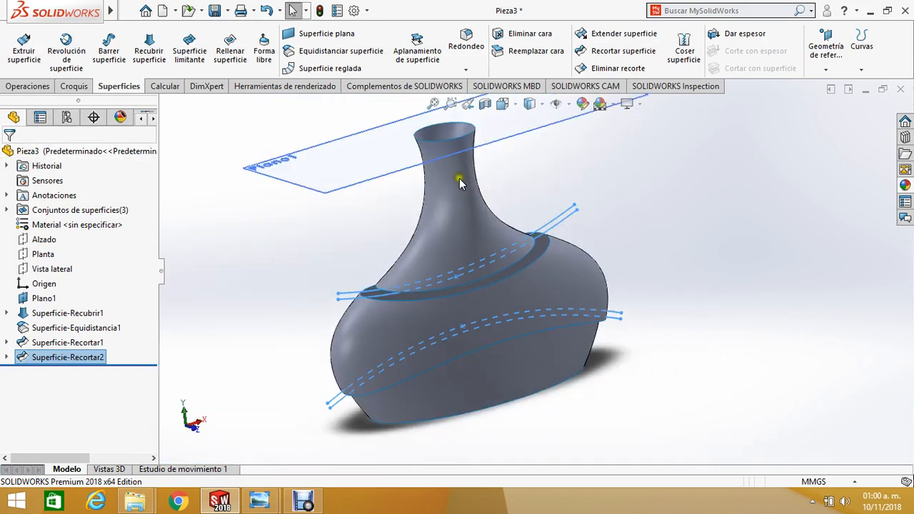
middle_click_drag(641, 321, 622, 317)
scroll(612, 370, "down", 3)
scroll(612, 369, "down", 2)
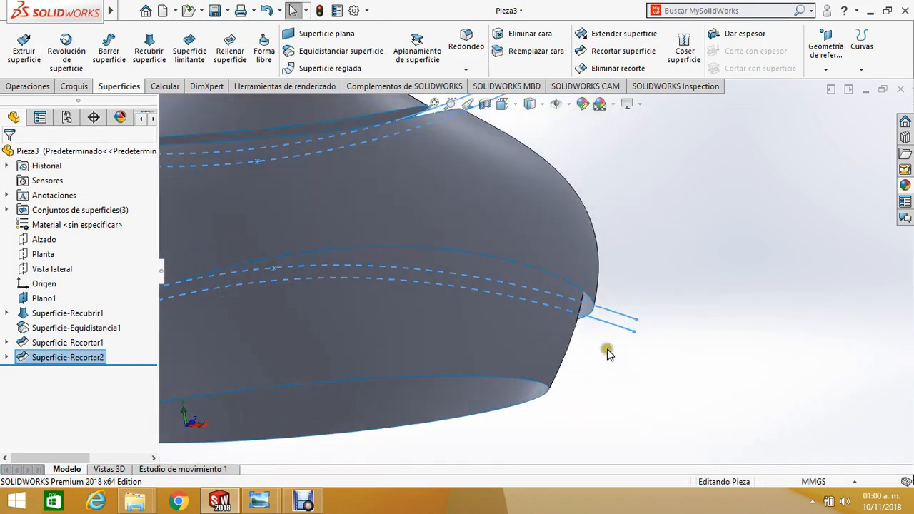
left_click(633, 53)
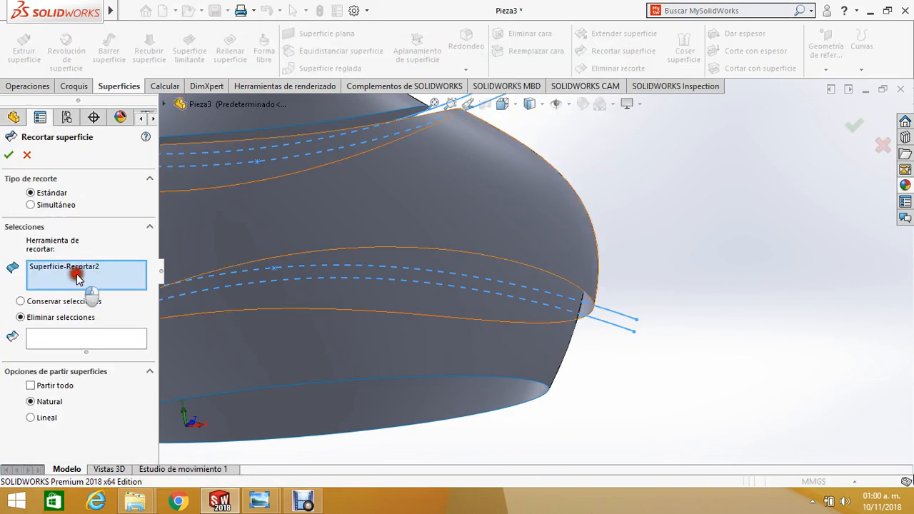
left_click(623, 321)
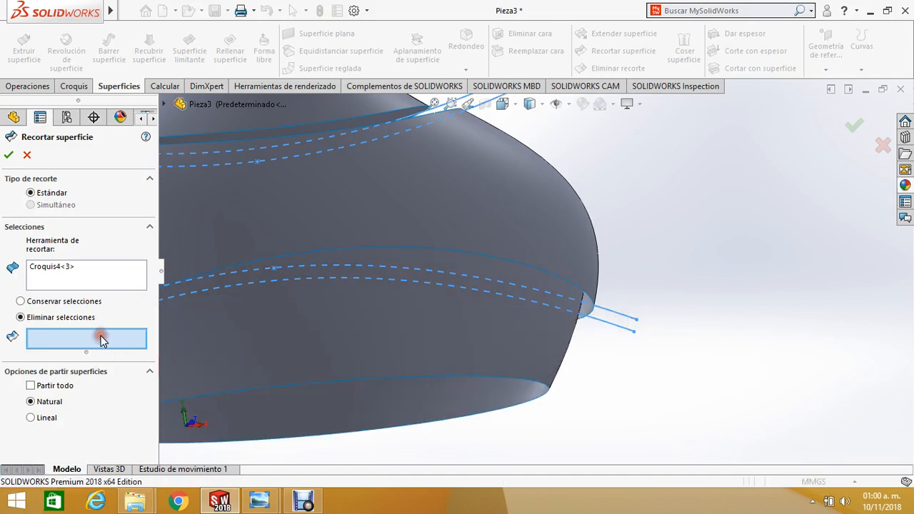
left_click(544, 261)
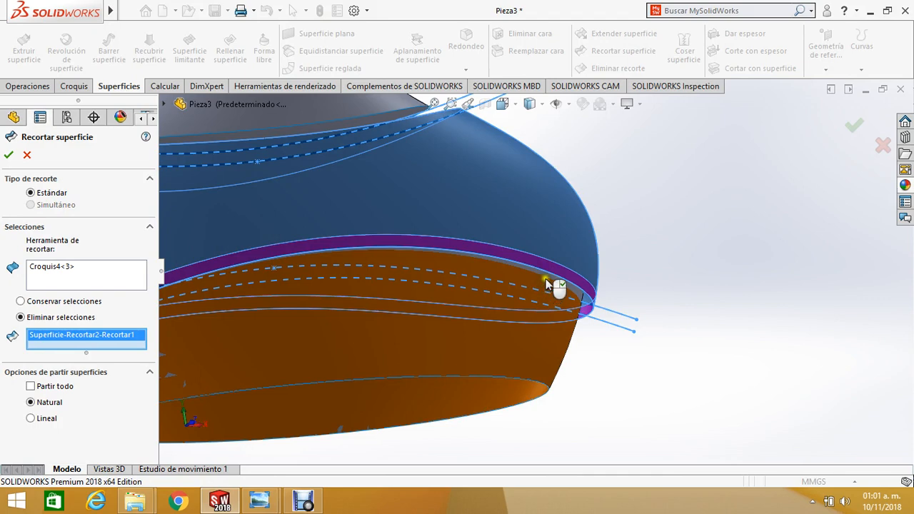
left_click(546, 279)
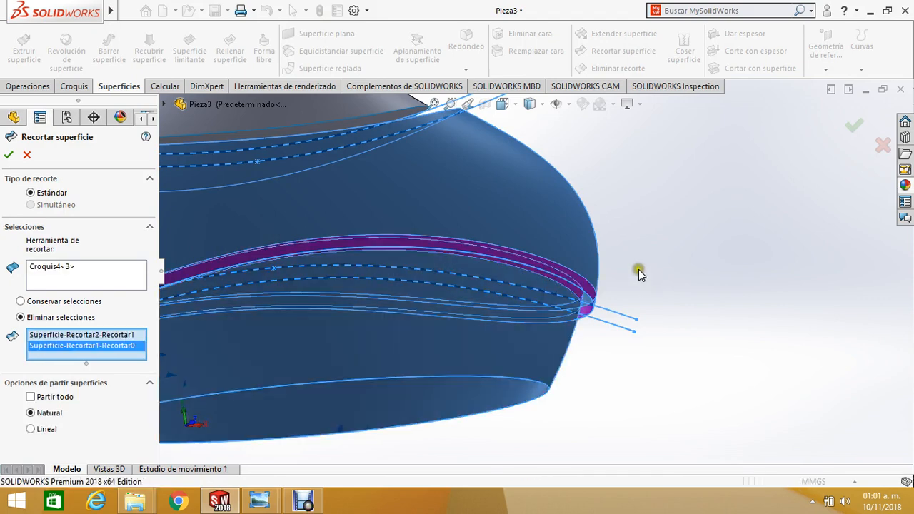
middle_click_drag(638, 269, 621, 225)
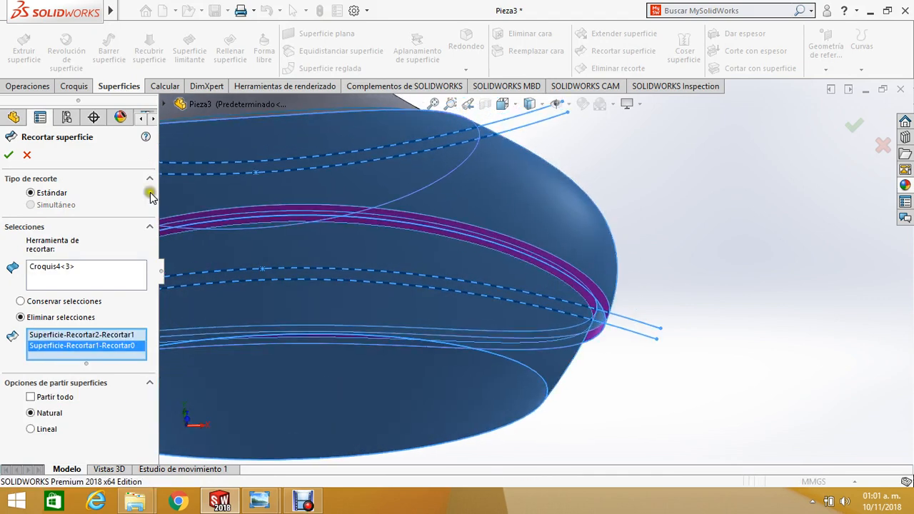
left_click(9, 156)
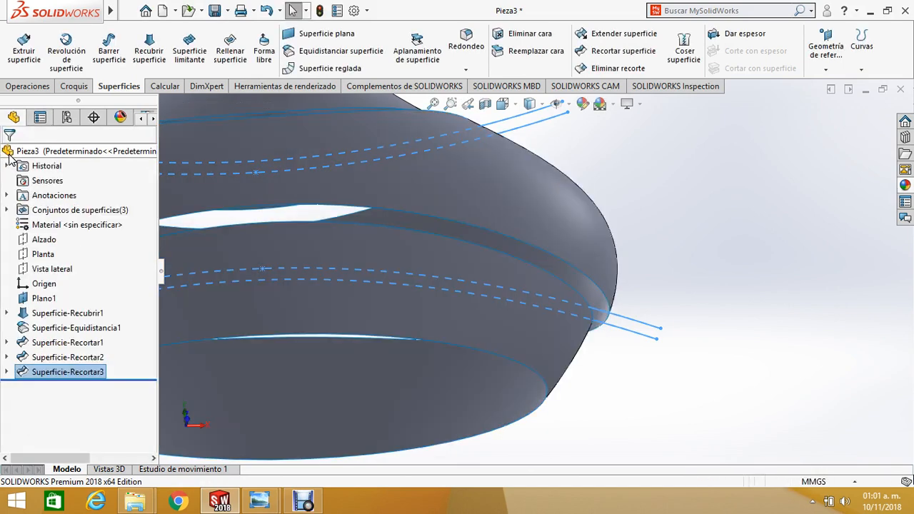
Step: Examine the gaps between the neck, middle band and base surfaces from several angles
scroll(609, 237, "up", 3)
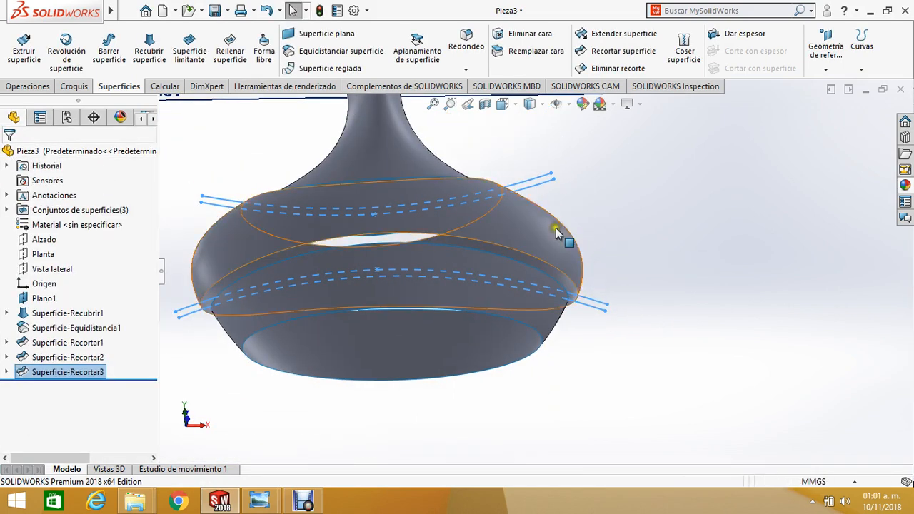
key("f")
middle_click_drag(604, 332, 611, 378)
scroll(633, 373, "down", 6)
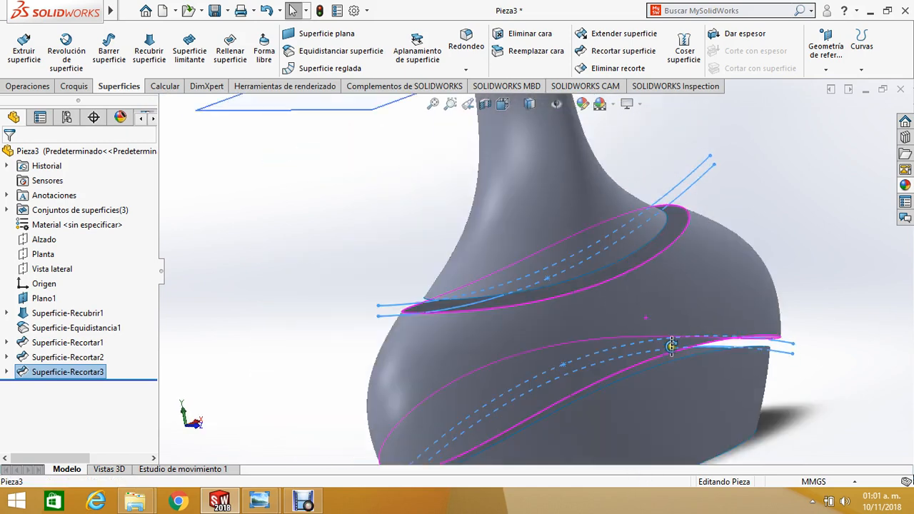
scroll(653, 362, "up", 3)
middle_click_drag(659, 370, 683, 386)
scroll(658, 378, "down", 2)
scroll(606, 366, "up", 5)
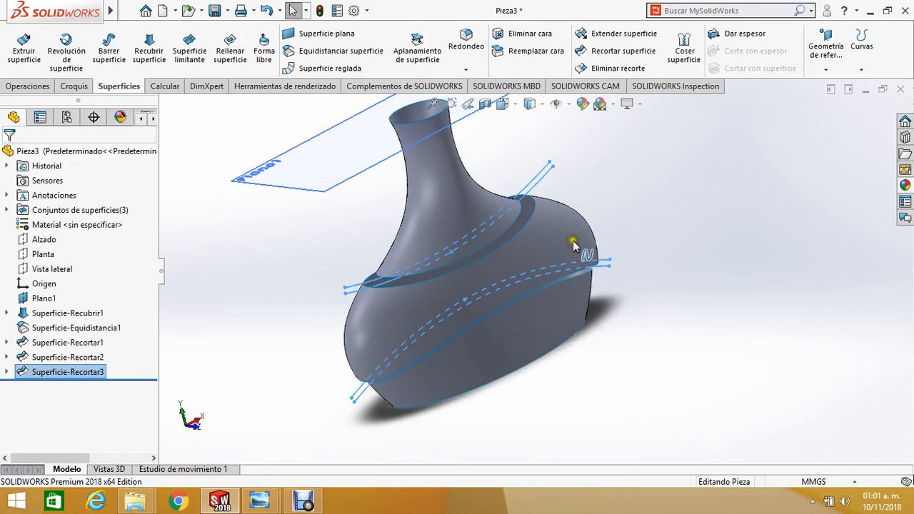
middle_click_drag(541, 231, 607, 256)
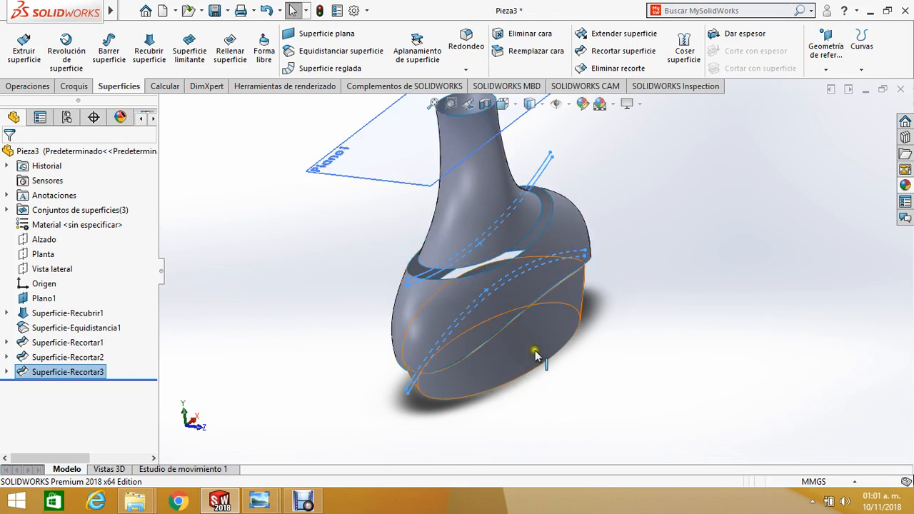
scroll(629, 348, "down", 3)
scroll(567, 262, "up", 2)
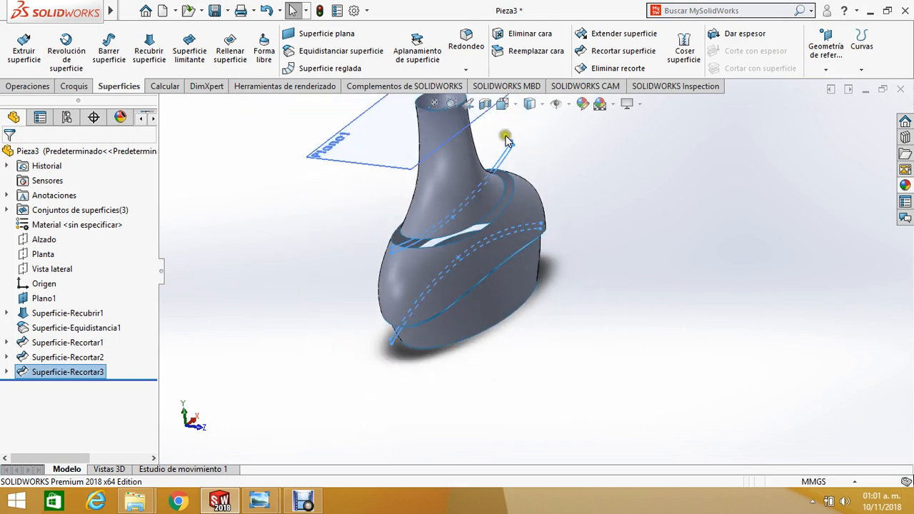
Step: Loft a surface between the neck's lower edge and the middle band's upper edge to close the upper gap
scroll(502, 179, "down", 2)
scroll(518, 208, "down", 2)
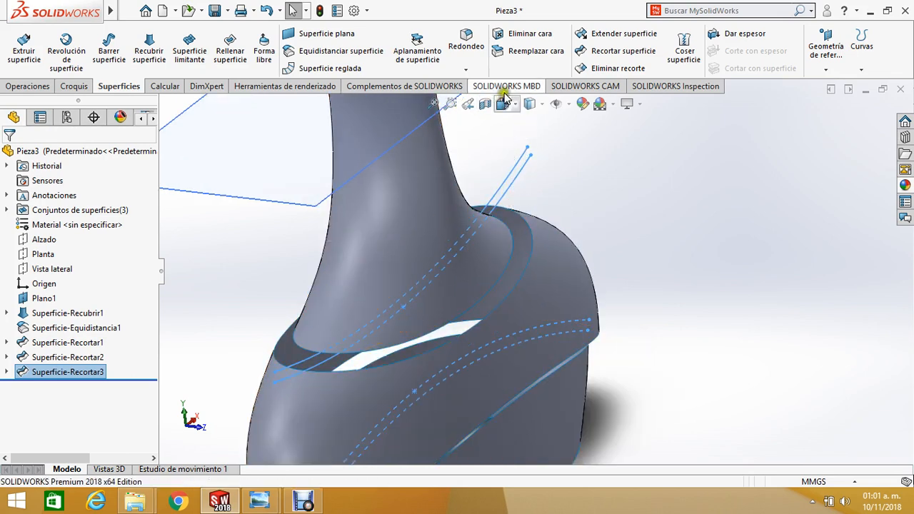
left_click(160, 53)
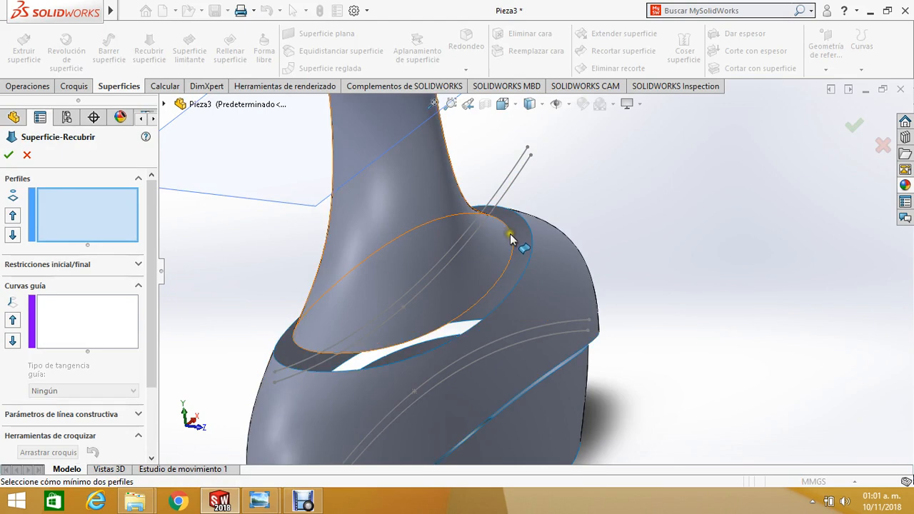
left_click(512, 234)
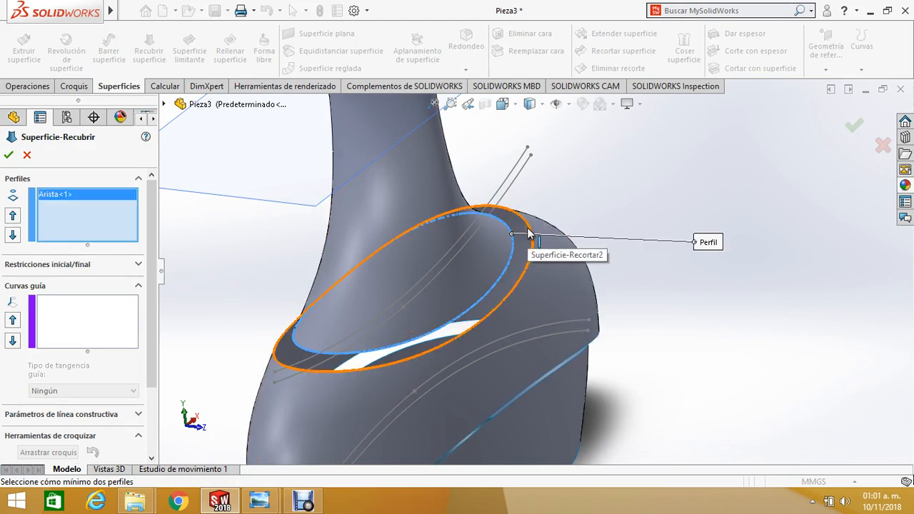
left_click(528, 232)
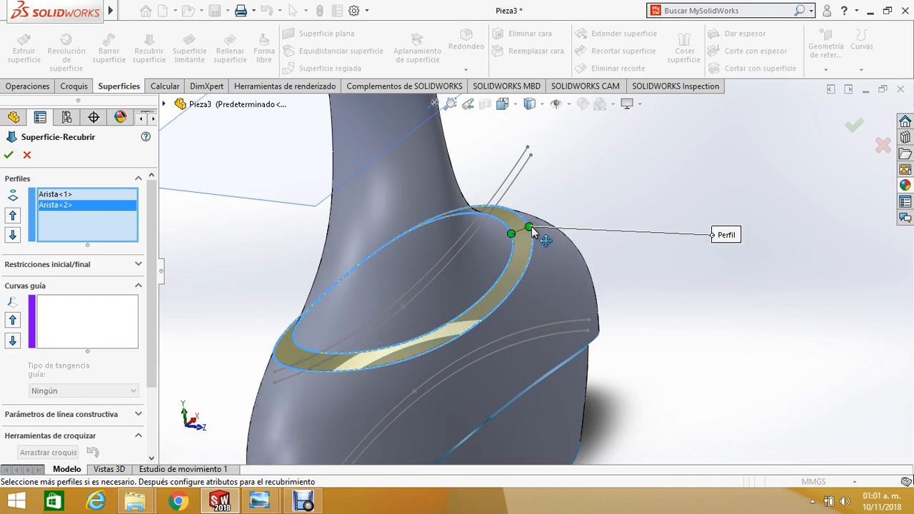
scroll(537, 243, "down", 3)
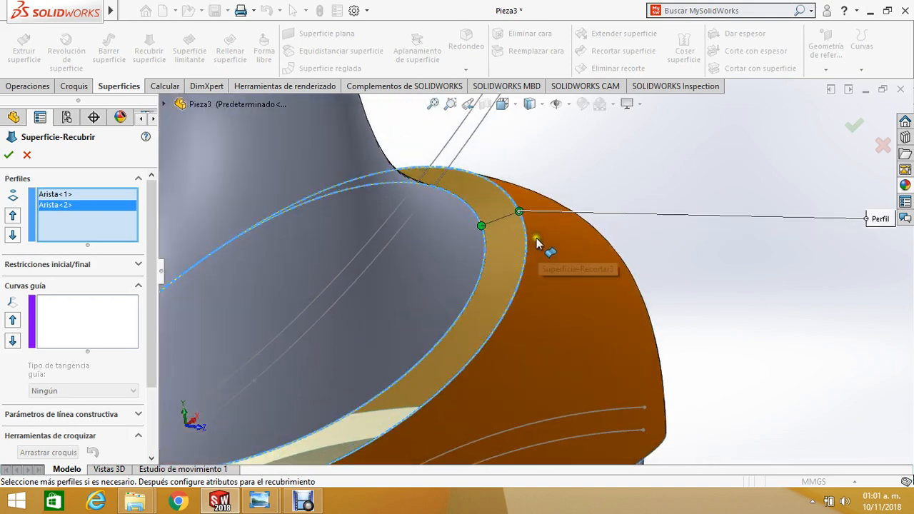
left_click(515, 210)
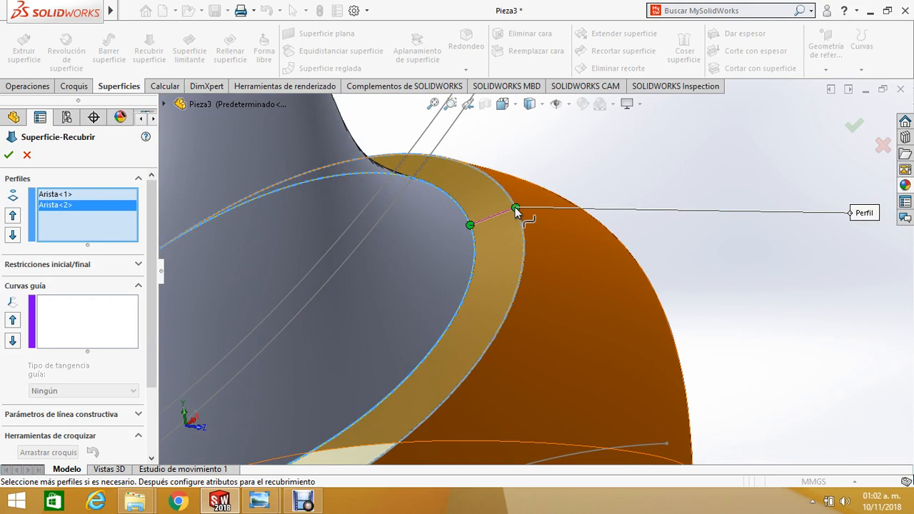
left_click(8, 156)
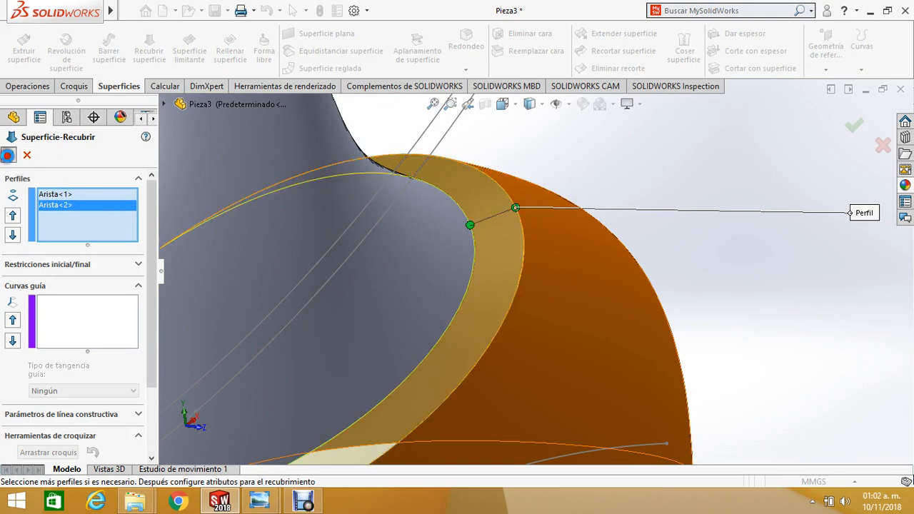
scroll(405, 179, "up", 5)
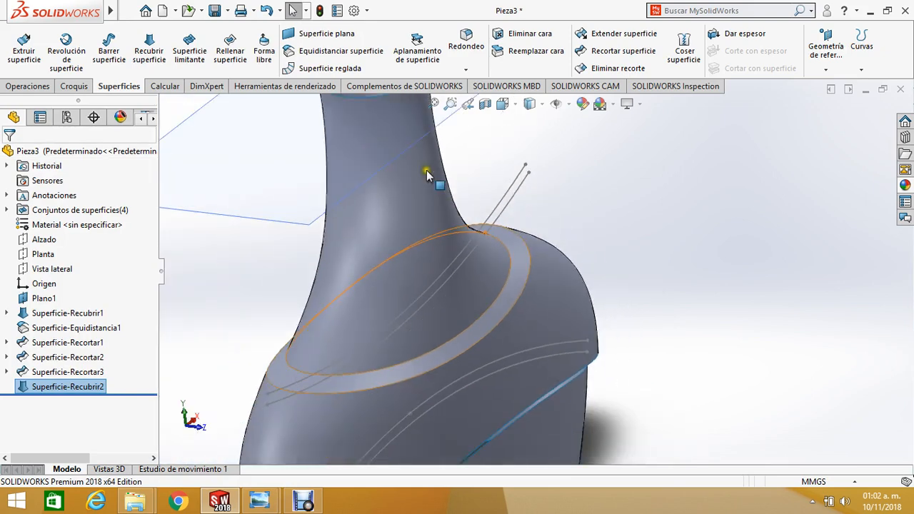
middle_click_drag(475, 257, 459, 139)
scroll(577, 362, "down", 3)
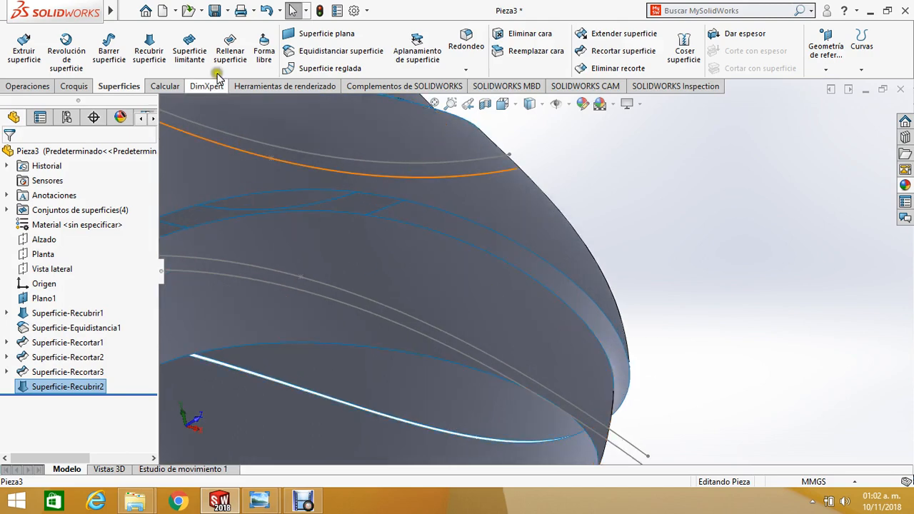
left_click(155, 52)
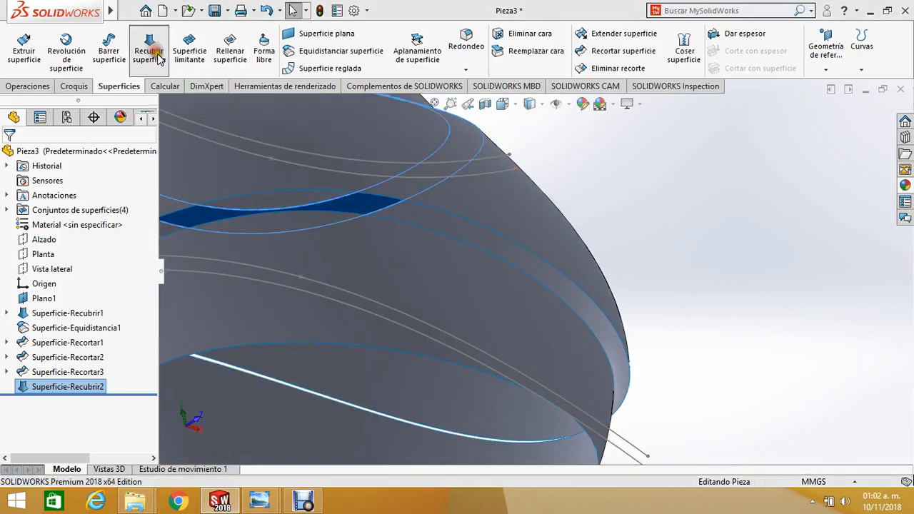
left_click(537, 270)
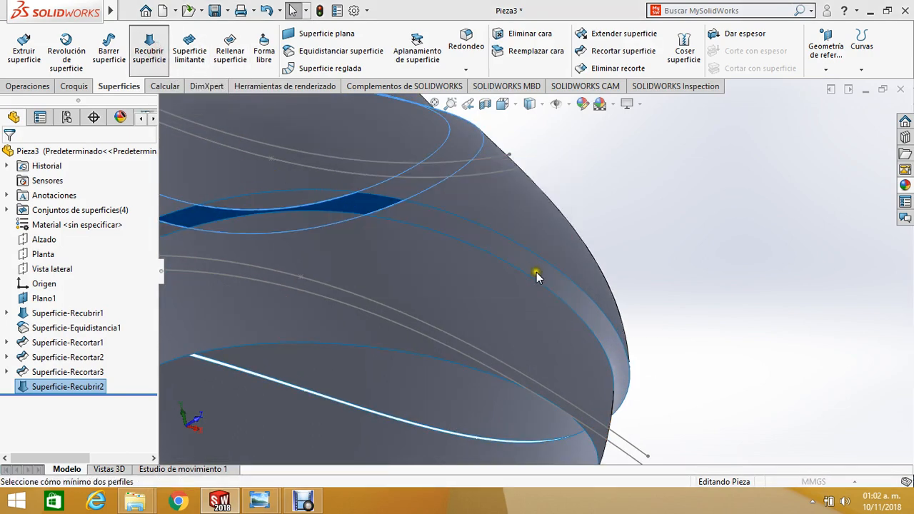
left_click(636, 246)
left_click(537, 255)
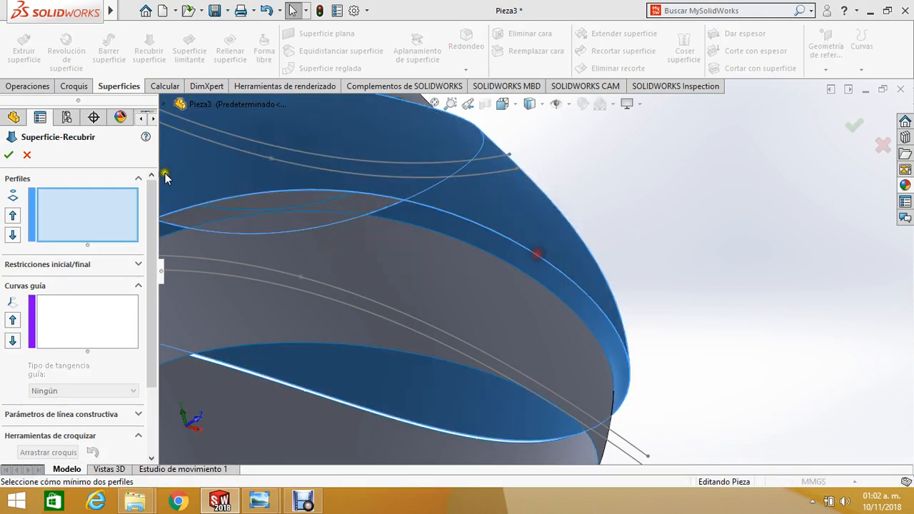
left_click(28, 155)
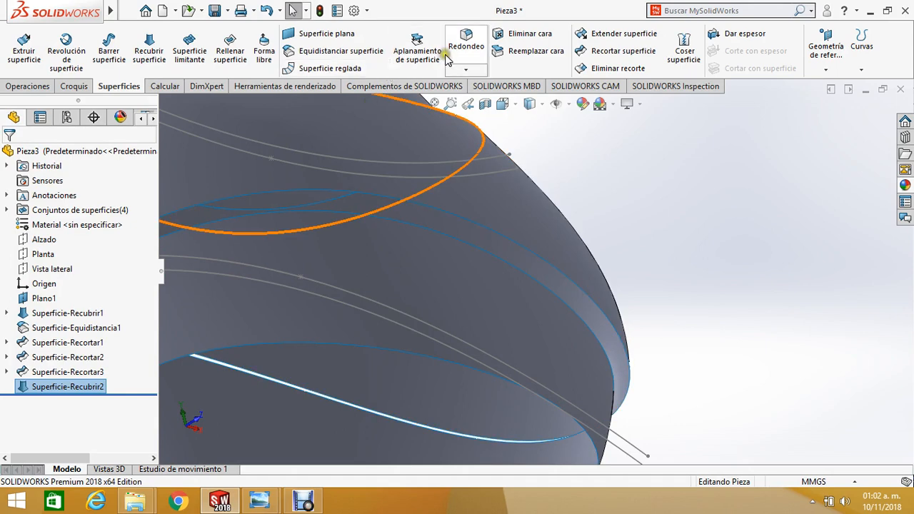
Step: Loft a surface between the middle band's lower edge and the base surface's upper edge to close the lower gap
left_click(149, 45)
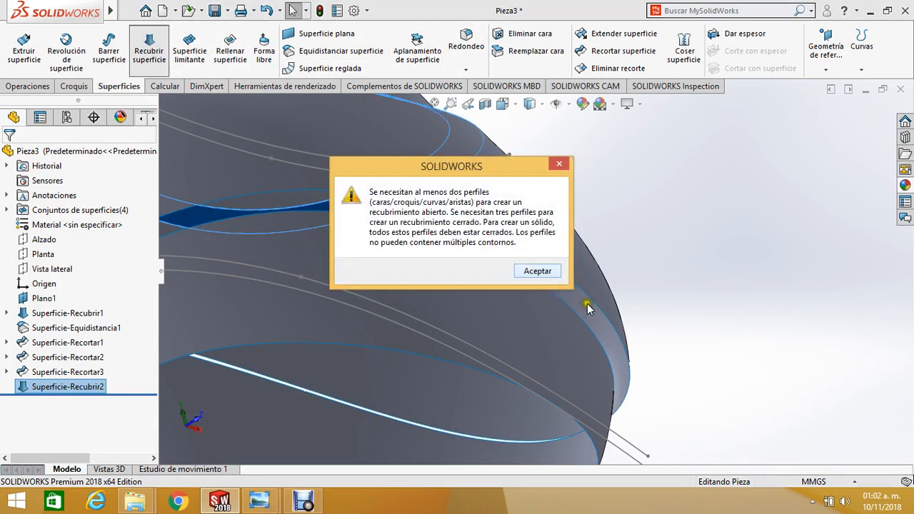
left_click(535, 270)
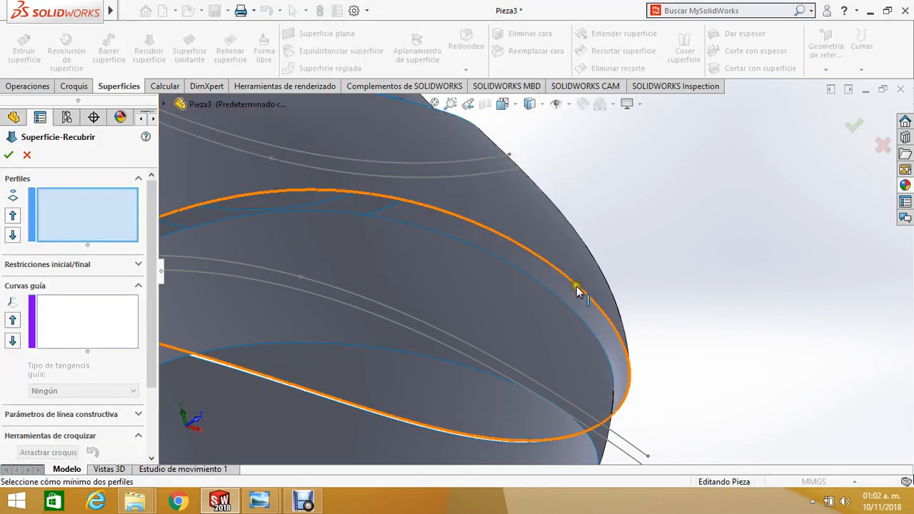
left_click(571, 290)
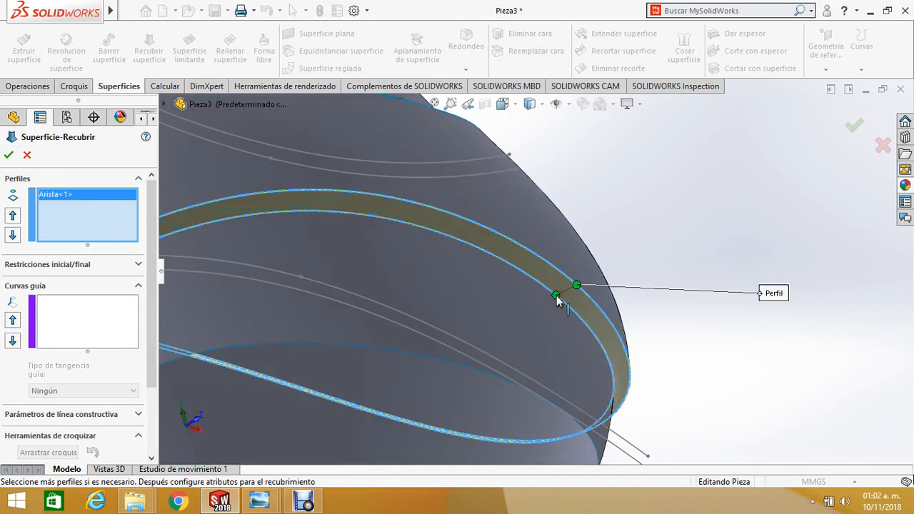
left_click(555, 295)
left_click(8, 156)
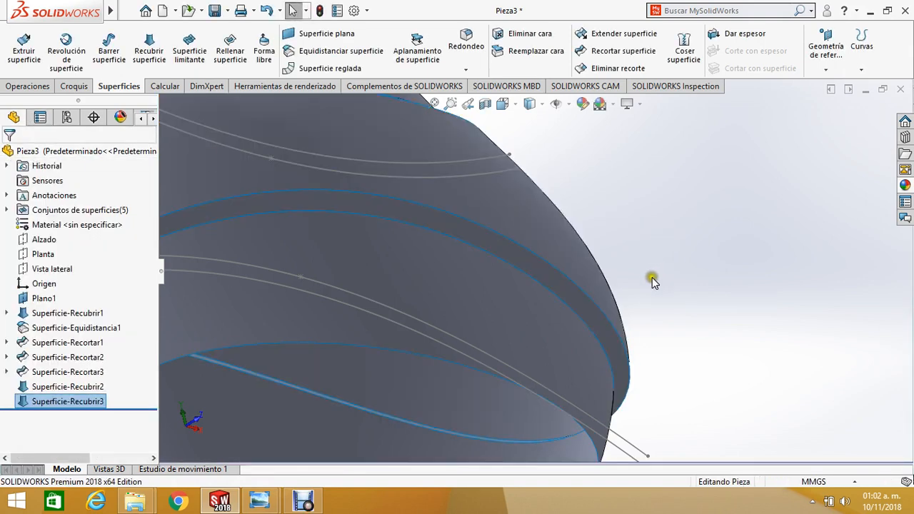
Step: Examine the two lofted strips joining the neck, middle band and base from several angles
scroll(656, 300, "up", 5)
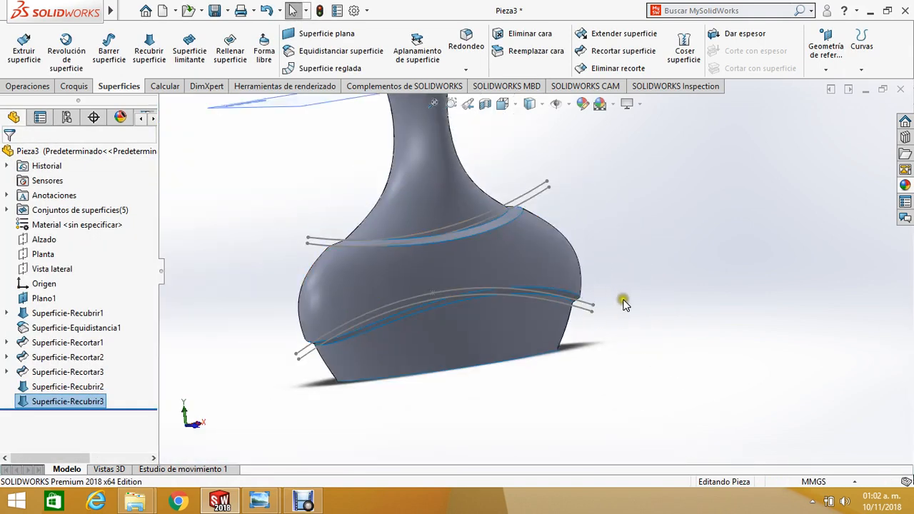
middle_click_drag(623, 303, 666, 275)
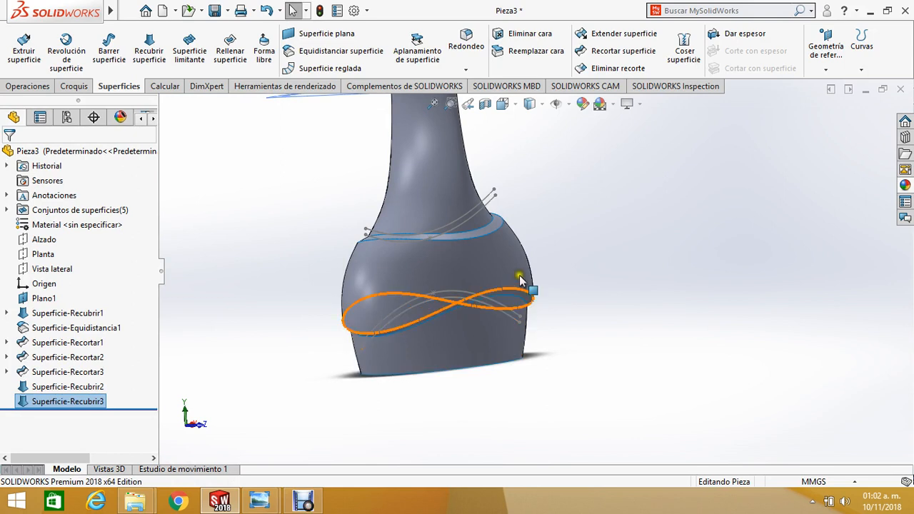
middle_click_drag(524, 282, 462, 299)
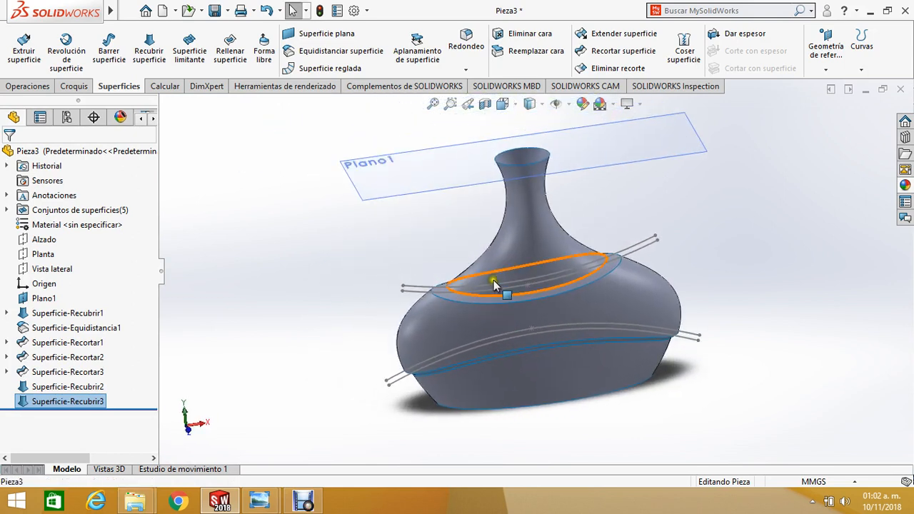
scroll(658, 271, "down", 4)
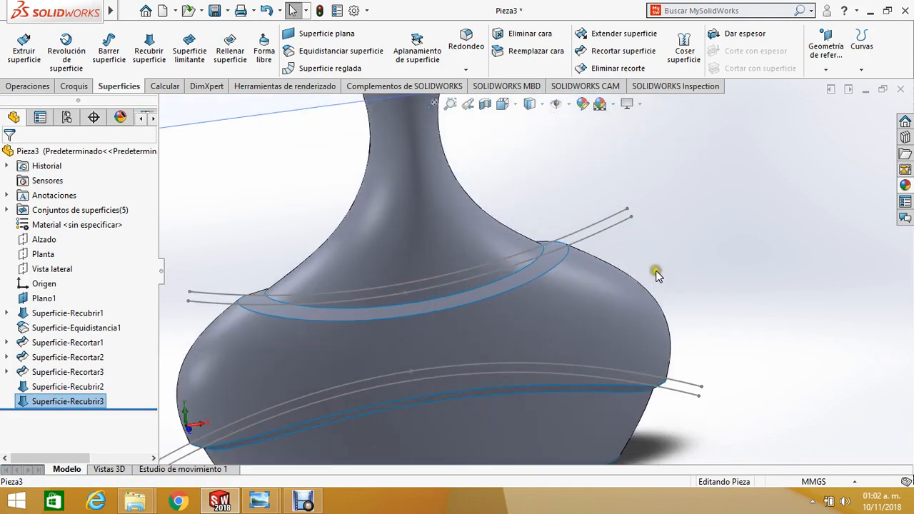
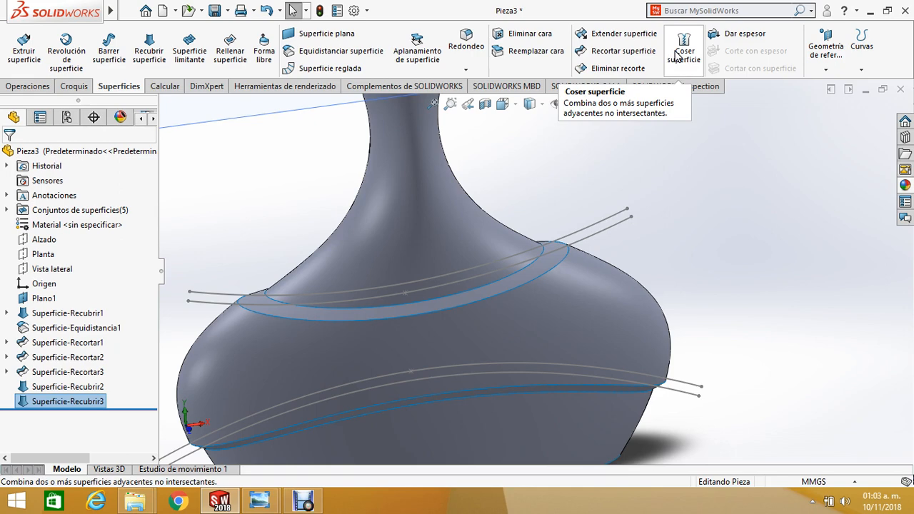
left_click(809, 149)
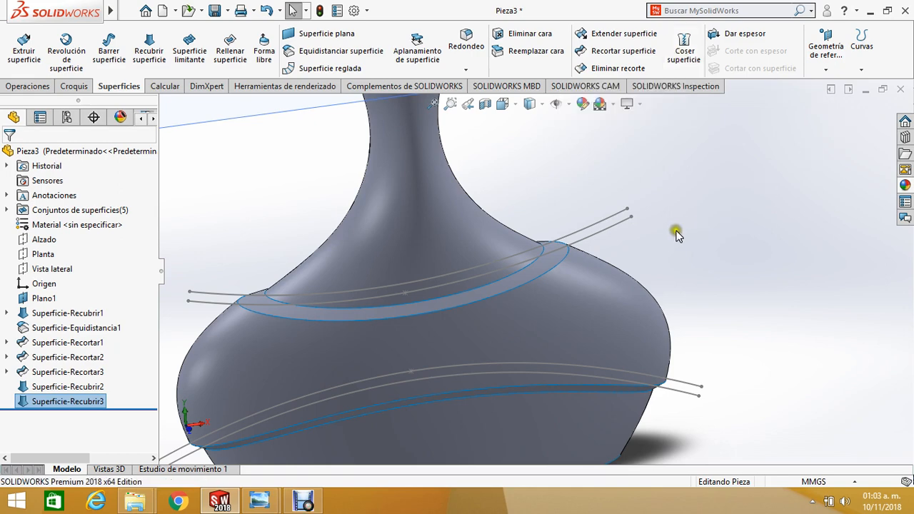
scroll(676, 231, "up", 5)
scroll(556, 283, "down", 4)
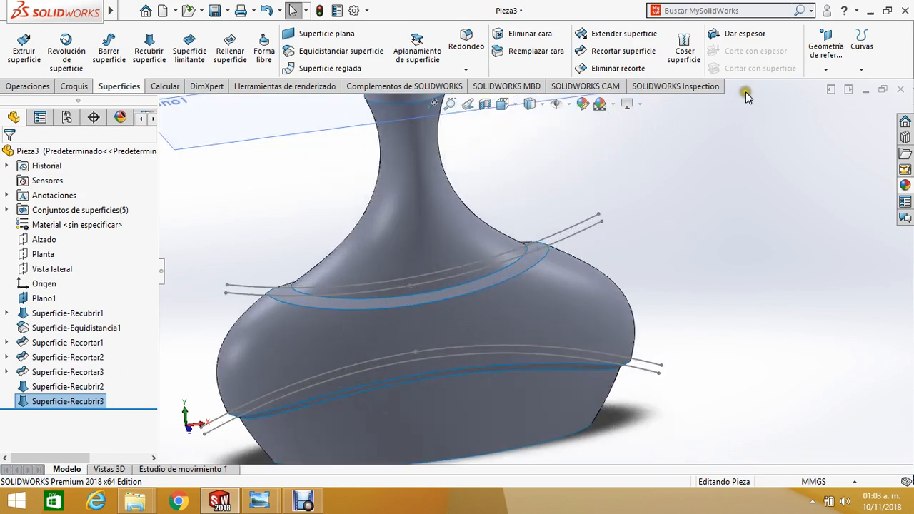
Step: Knit the neck, middle band, base and the two lofted strips into a single surface, leaving Merge entities off
left_click(684, 47)
left_click(440, 200)
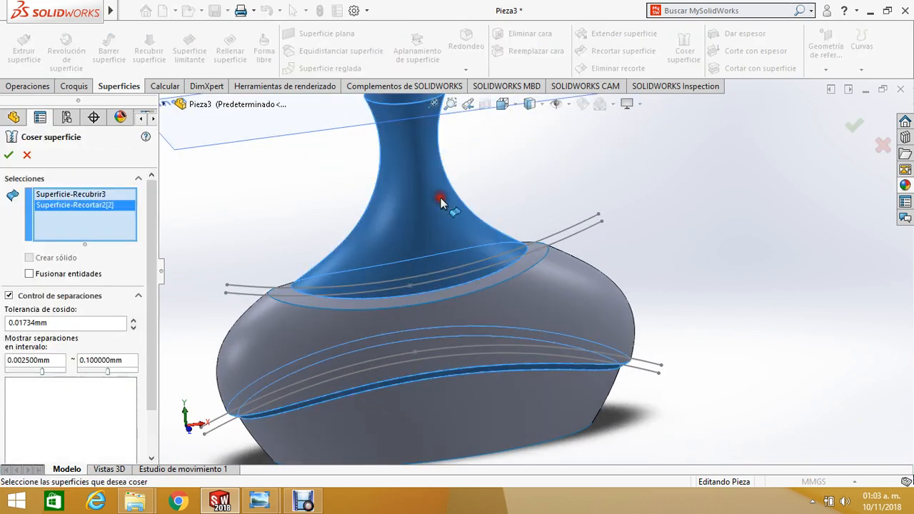
left_click(525, 270)
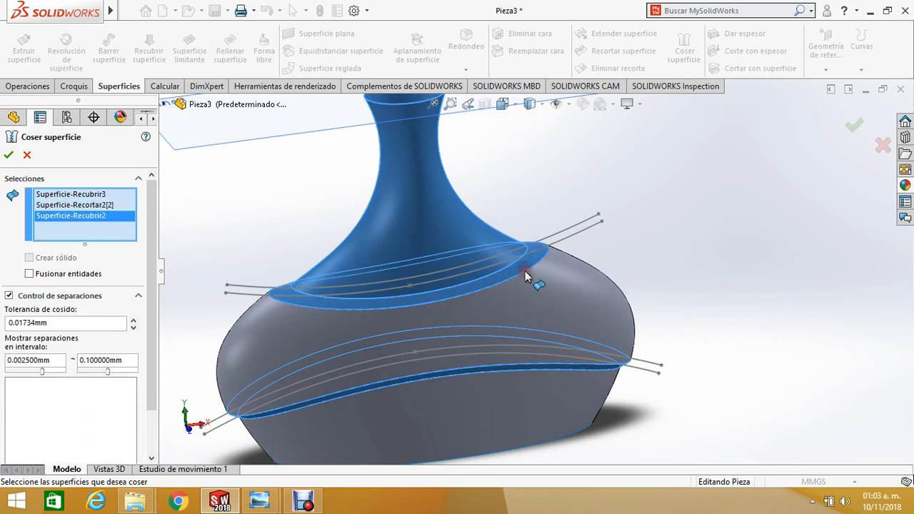
left_click(584, 326)
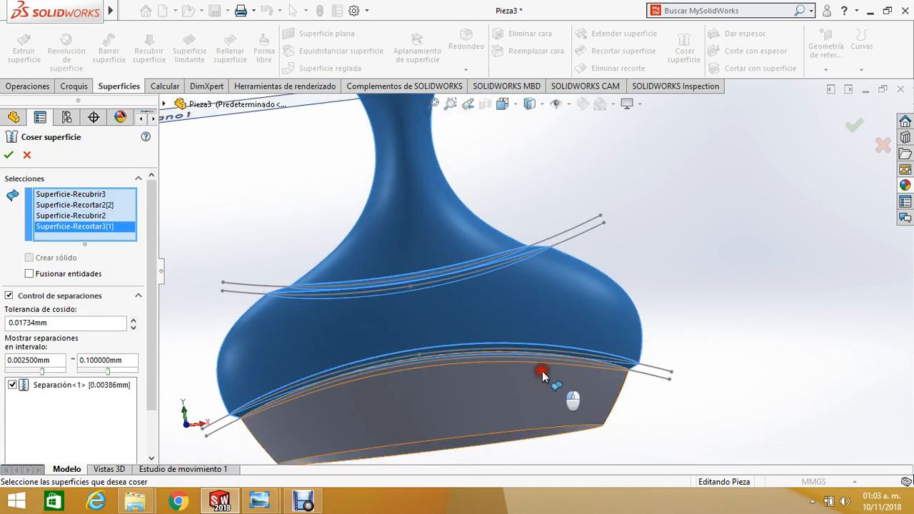
left_click(542, 371)
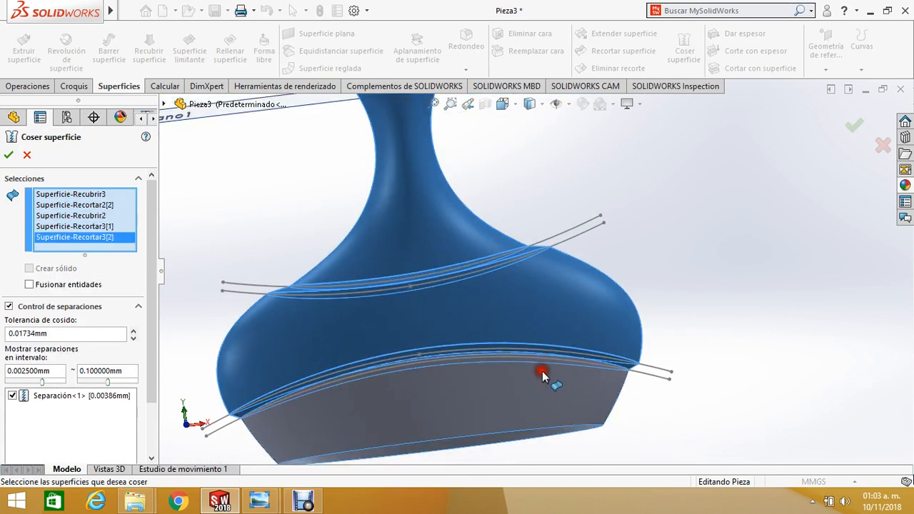
left_click(10, 157)
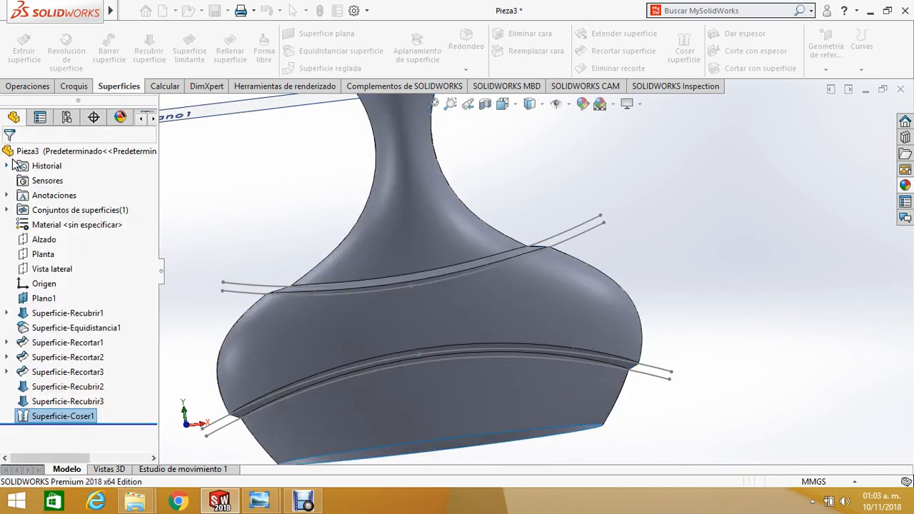
scroll(522, 235, "up", 3)
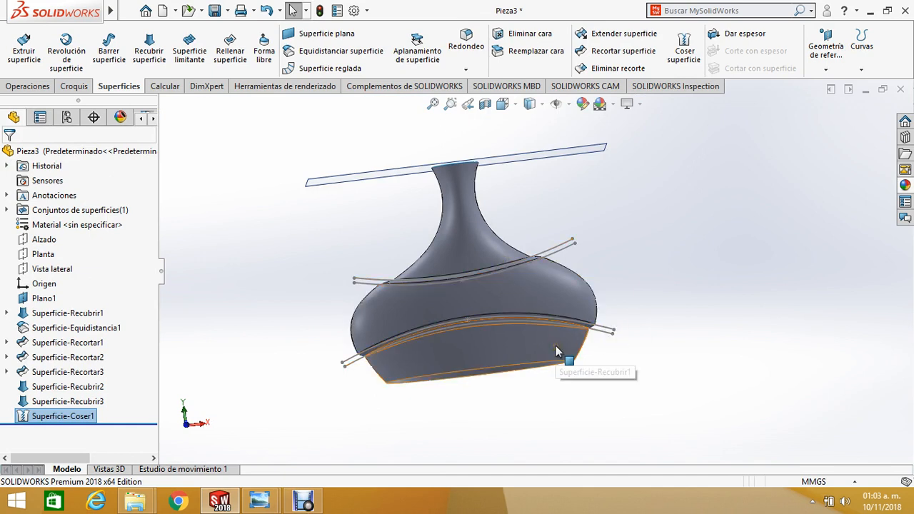
middle_click_drag(651, 316, 664, 333)
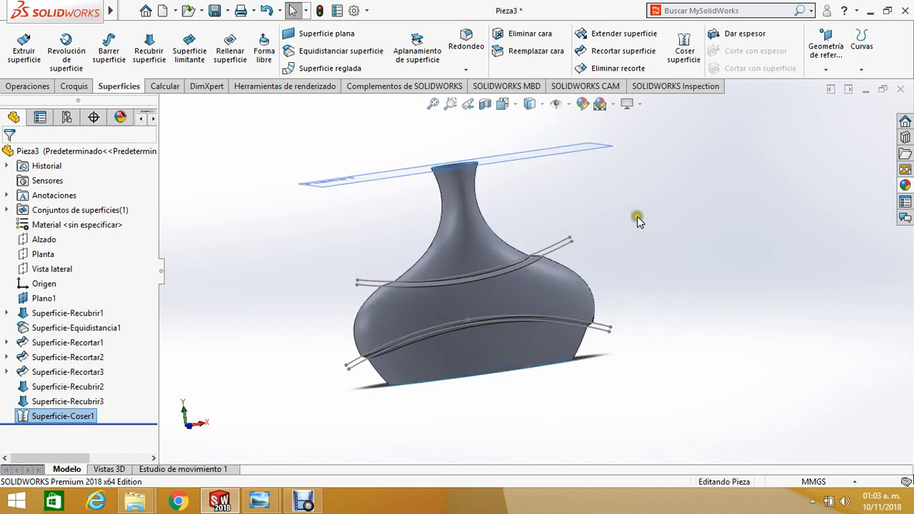
scroll(591, 336, "down", 3)
middle_click_drag(547, 367, 539, 271)
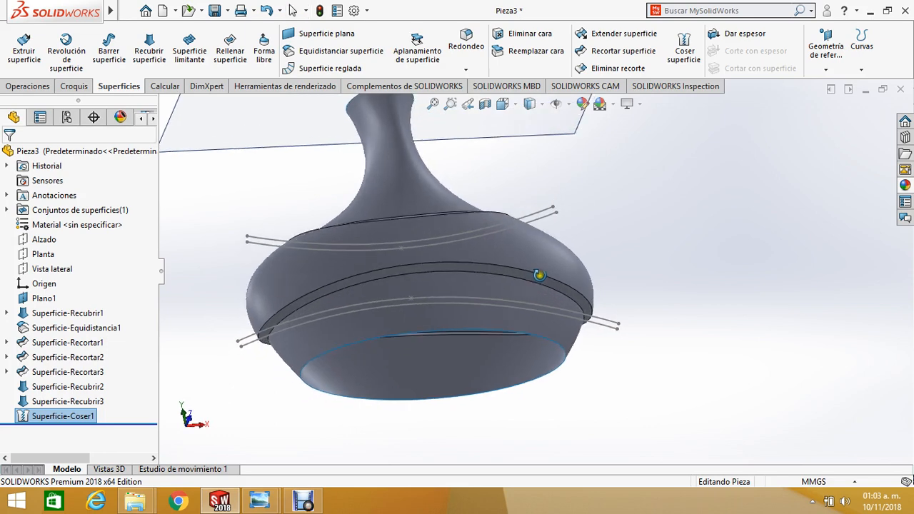
left_click(149, 48)
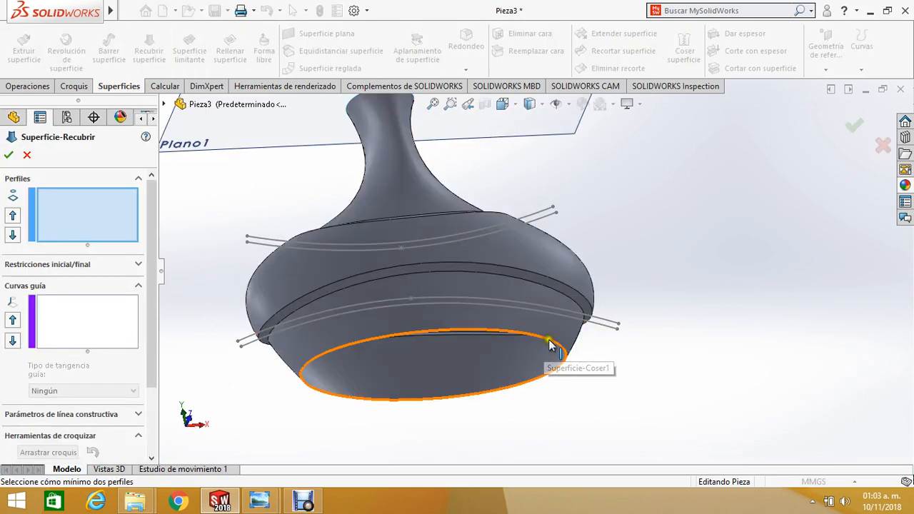
left_click(550, 342)
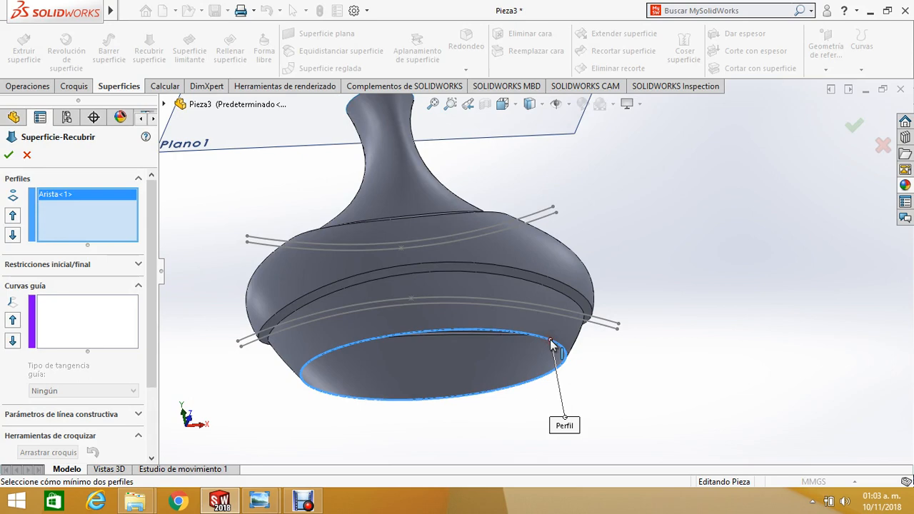
left_click(8, 156)
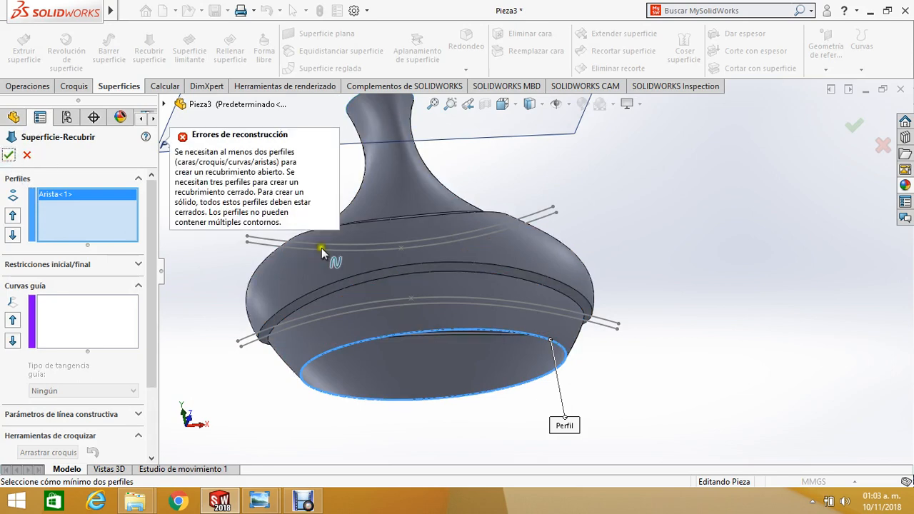
middle_click_drag(435, 255, 705, 324)
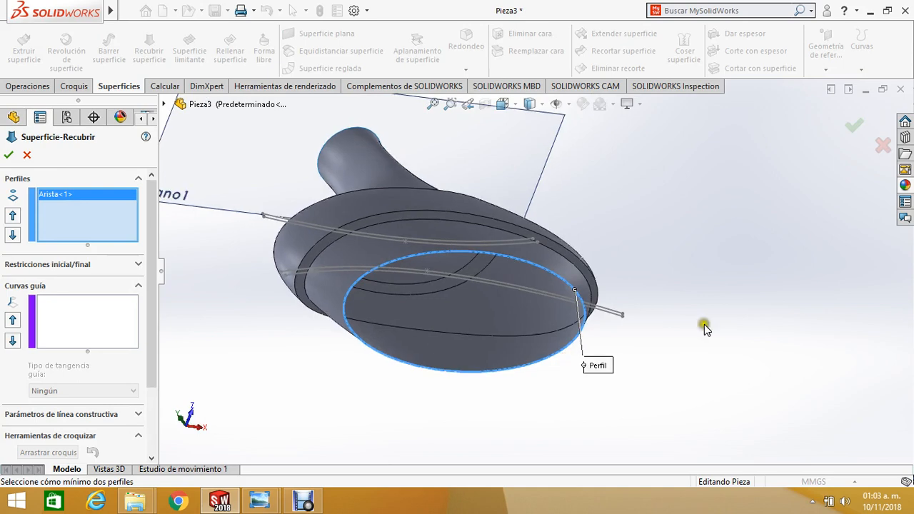
left_click(25, 155)
middle_click_drag(418, 253, 649, 293)
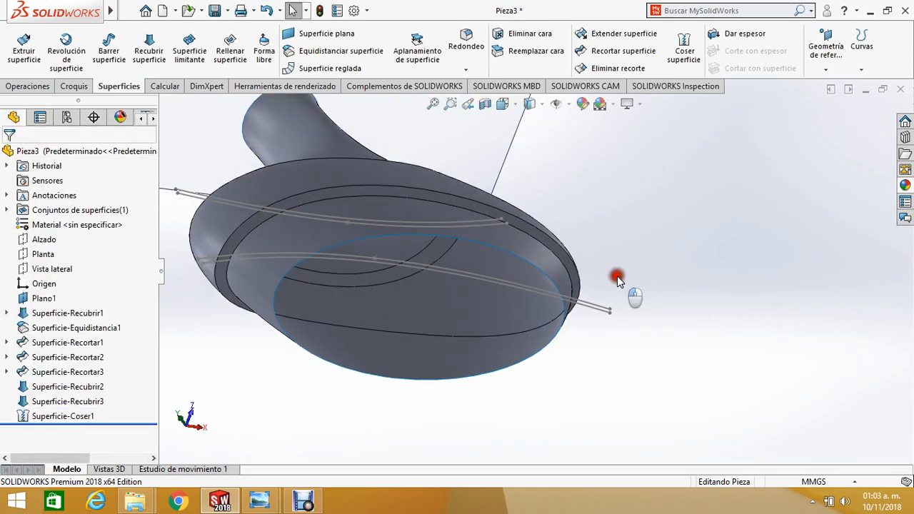
middle_click_drag(585, 232, 509, 215)
scroll(502, 252, "up", 2)
middle_click_drag(501, 254, 493, 232)
scroll(488, 252, "down", 3)
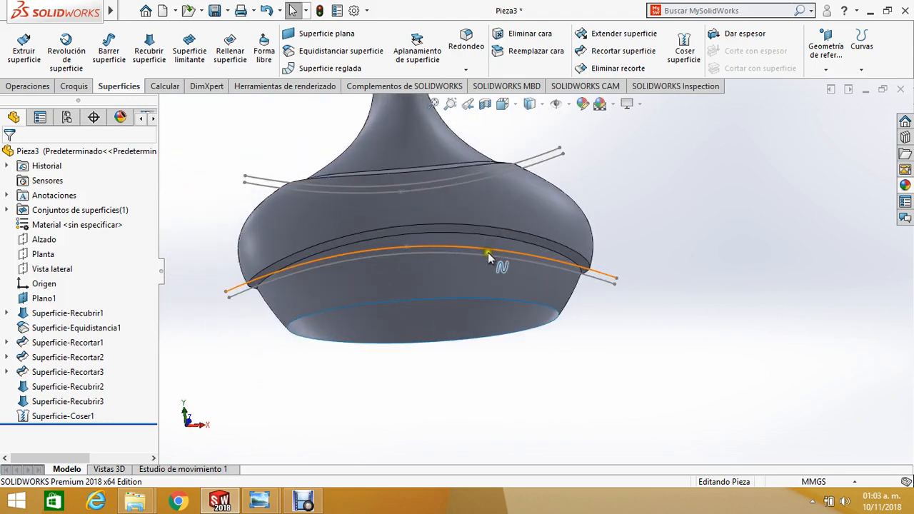
left_click(150, 49)
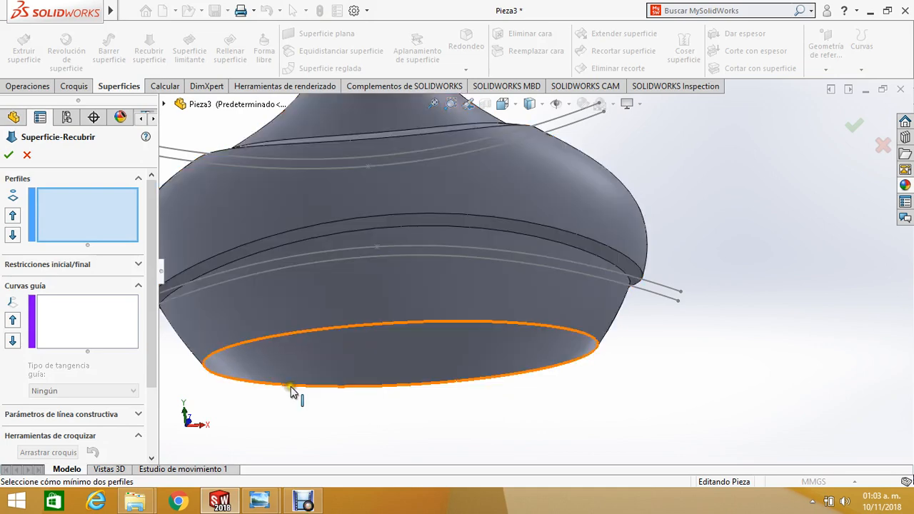
left_click(291, 386)
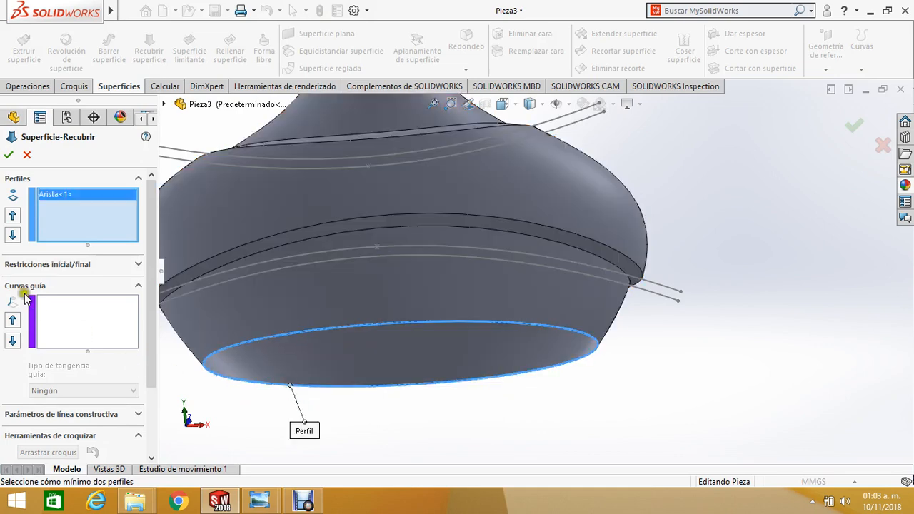
left_click(12, 155)
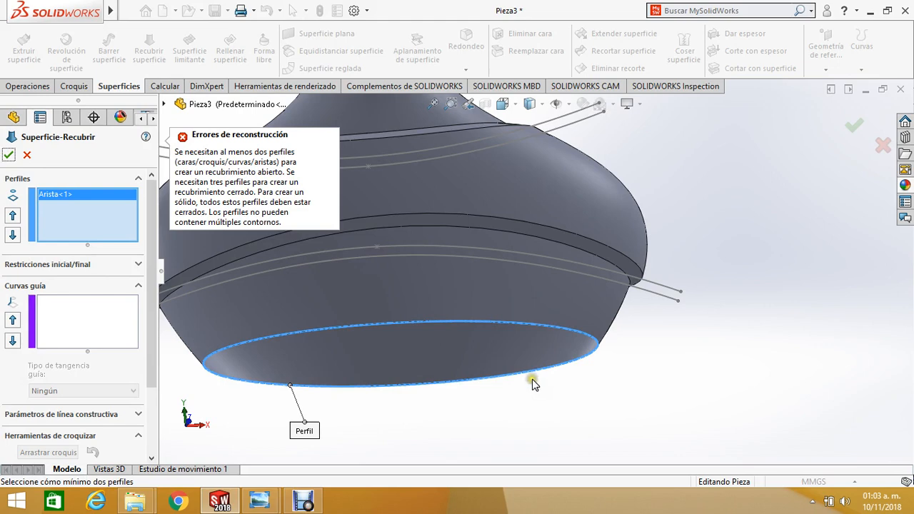
middle_click_drag(532, 376, 508, 337)
left_click(26, 155)
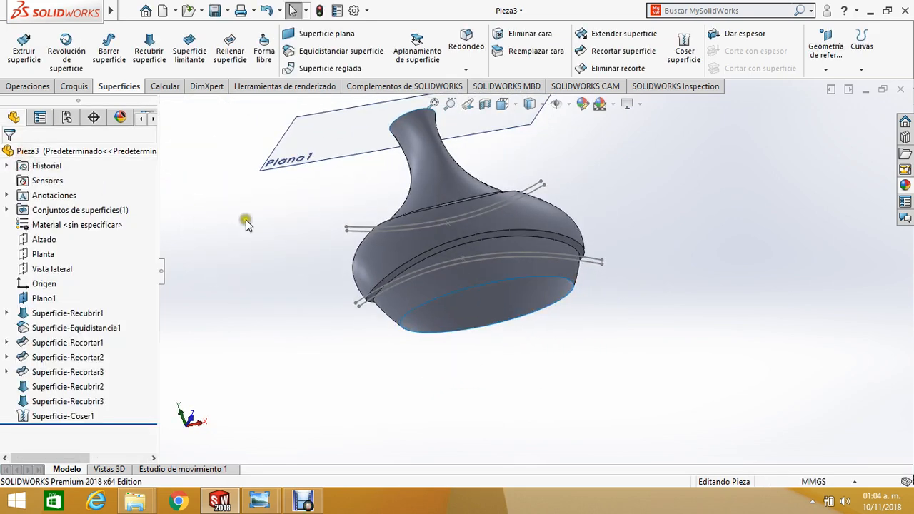
Step: Close the bottle's open bottom with a filled surface bounded by the base's lower edge, using Contact edge control
middle_click_drag(245, 223, 268, 254)
left_click(230, 43)
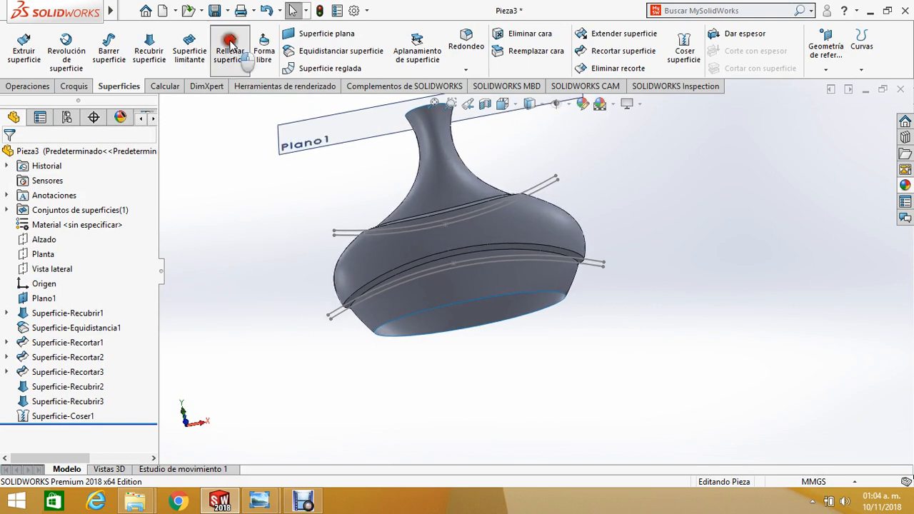
left_click(443, 305)
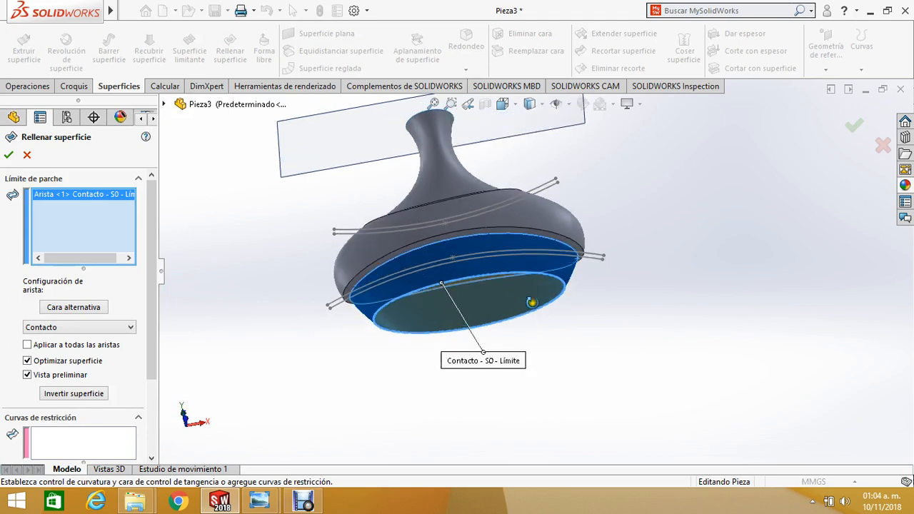
middle_click_drag(532, 303, 373, 241)
left_click(10, 155)
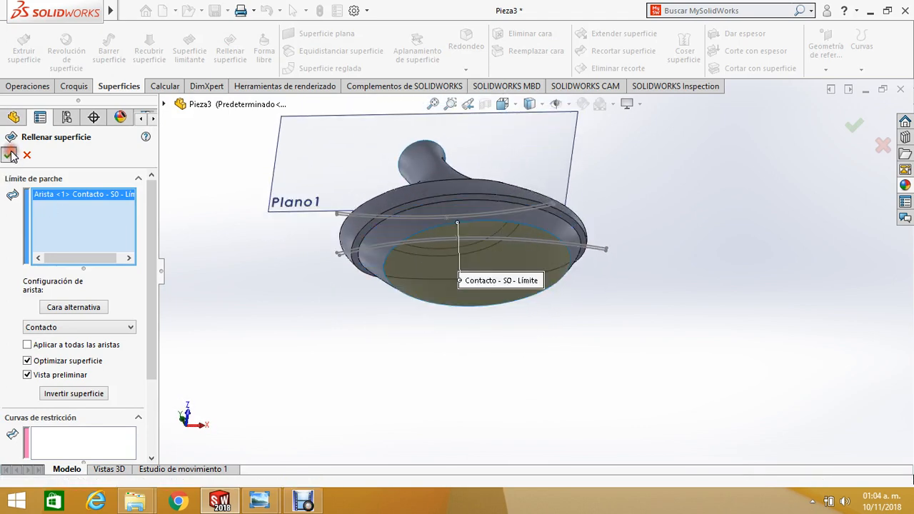
Step: Knit the filled bottom surface to the knitted bottle body, leaving Merge entities off
middle_click_drag(481, 316, 483, 371)
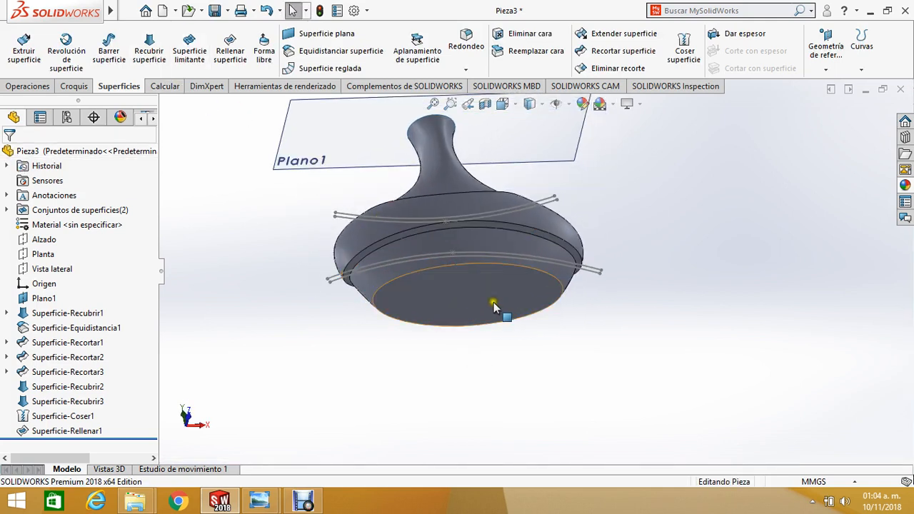
mouse_move(503, 301)
middle_mouse_down()
mouse_move(496, 317)
mouse_move(518, 307)
middle_mouse_up()
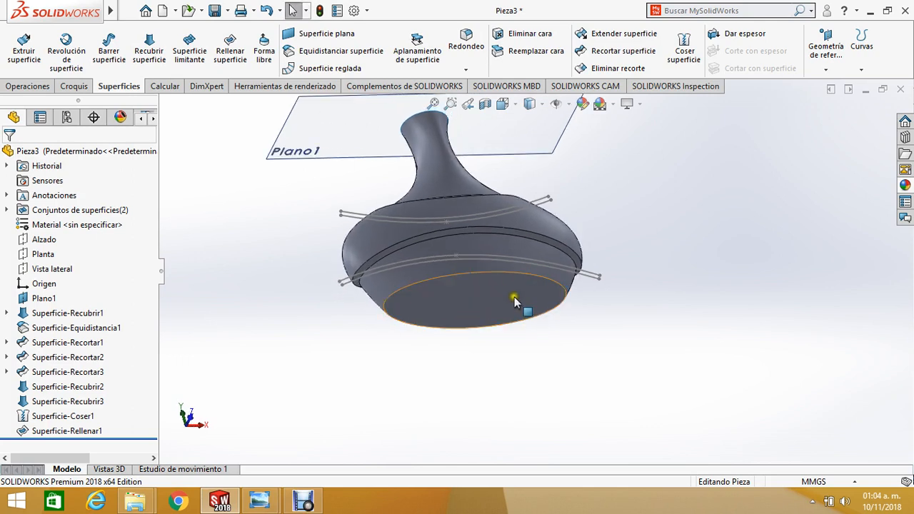
middle_click_drag(464, 283, 493, 361)
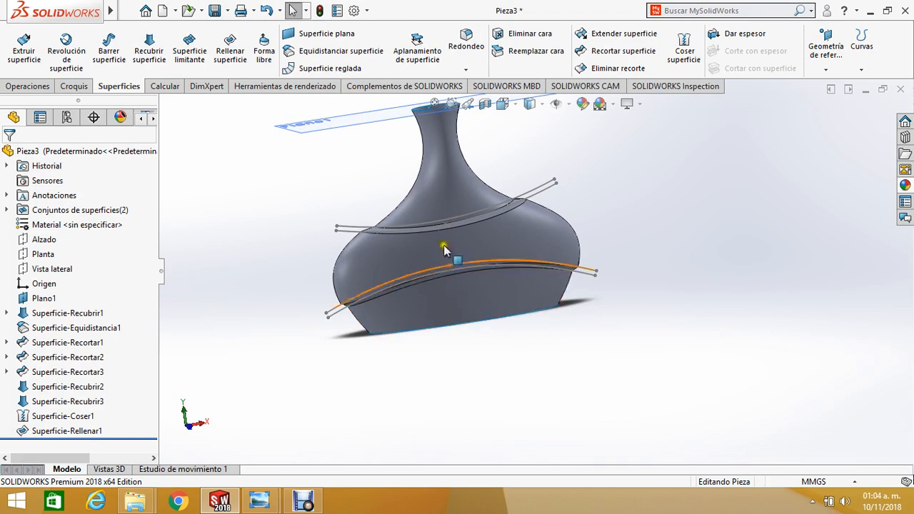
scroll(551, 322, "down", 3)
middle_click_drag(552, 322, 600, 162)
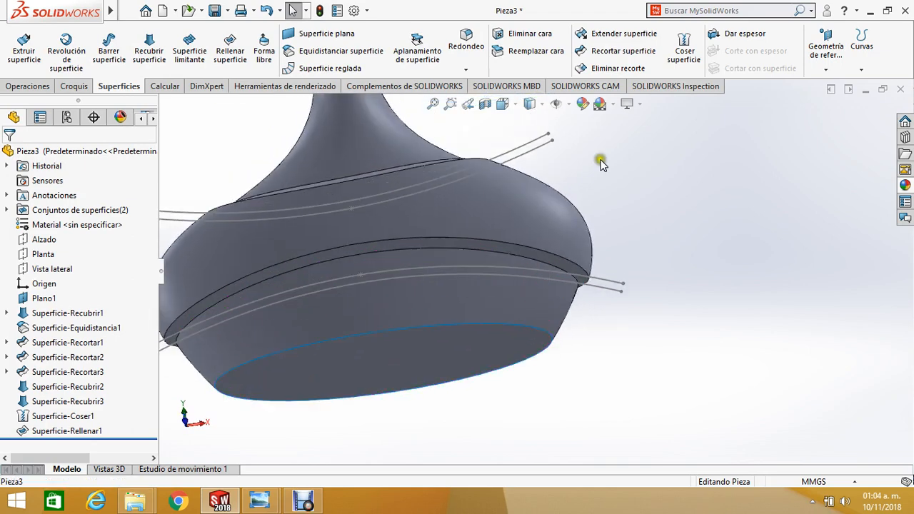
left_click(690, 55)
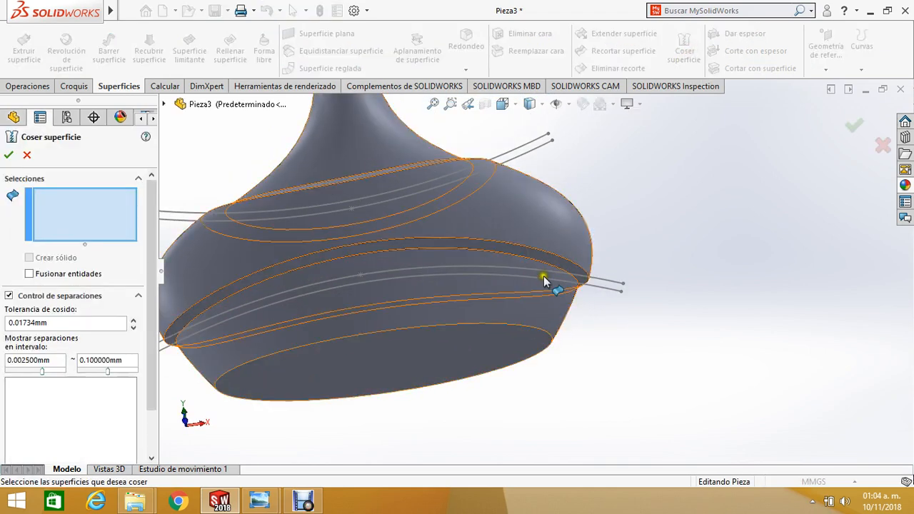
left_click(504, 336)
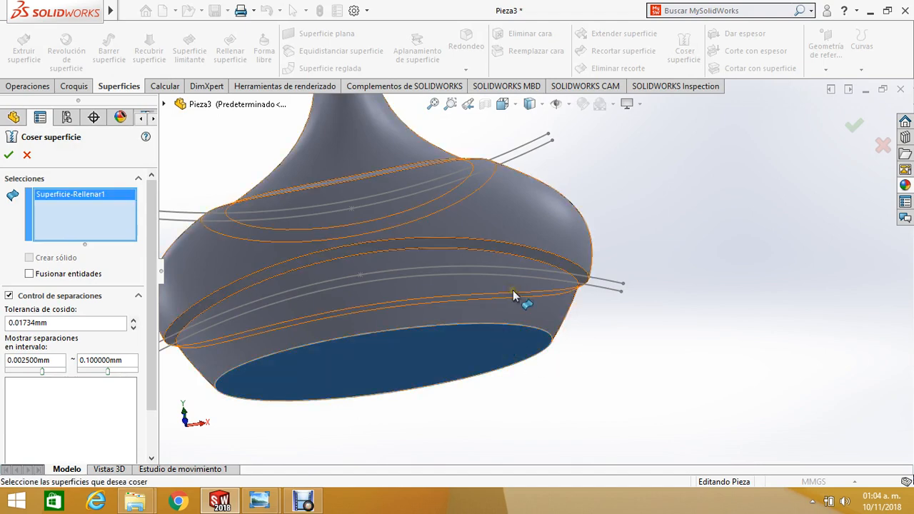
left_click(513, 292)
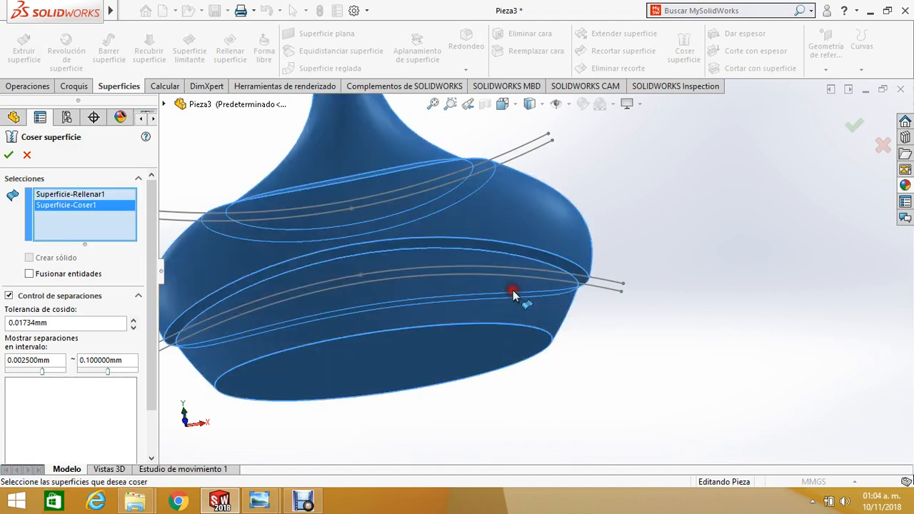
left_click(8, 156)
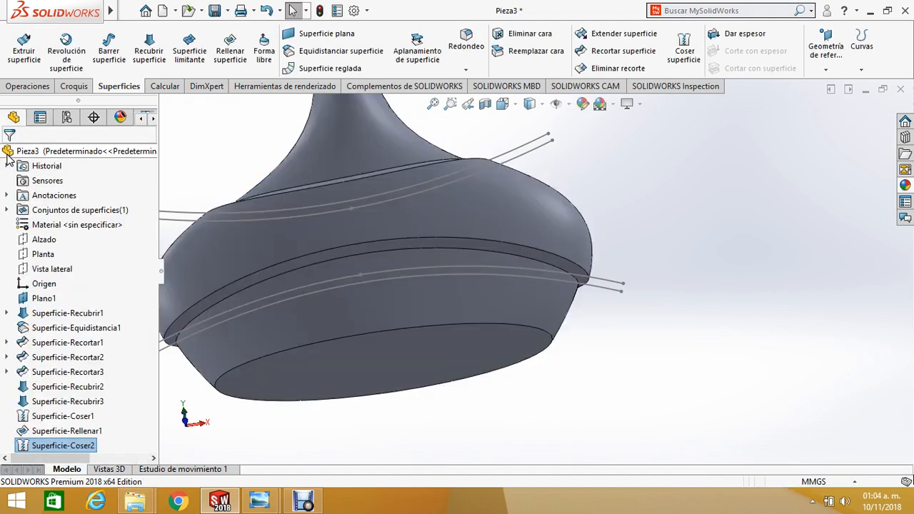
Step: Fillet the bottle's bottom edge with a symmetric 5 mm radius
middle_click_drag(606, 239, 628, 268)
scroll(587, 307, "down", 2)
scroll(592, 297, "up", 3)
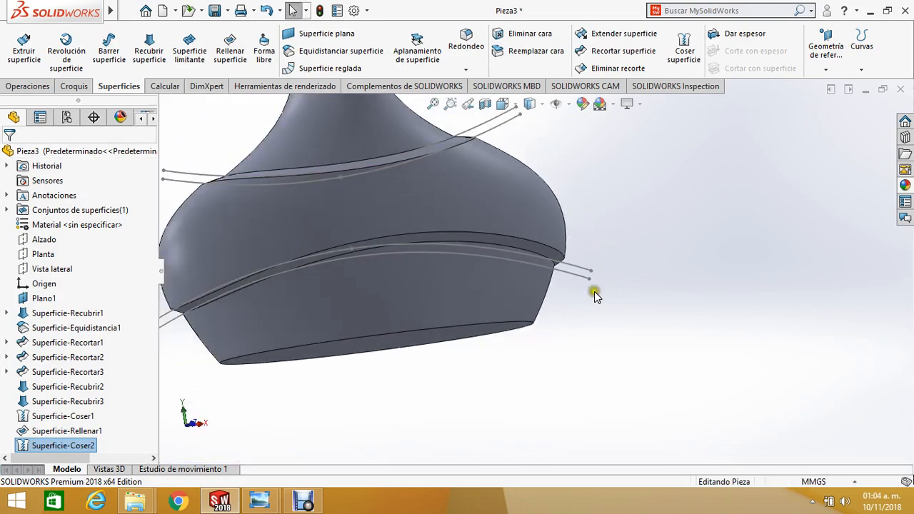
scroll(602, 325, "up", 3)
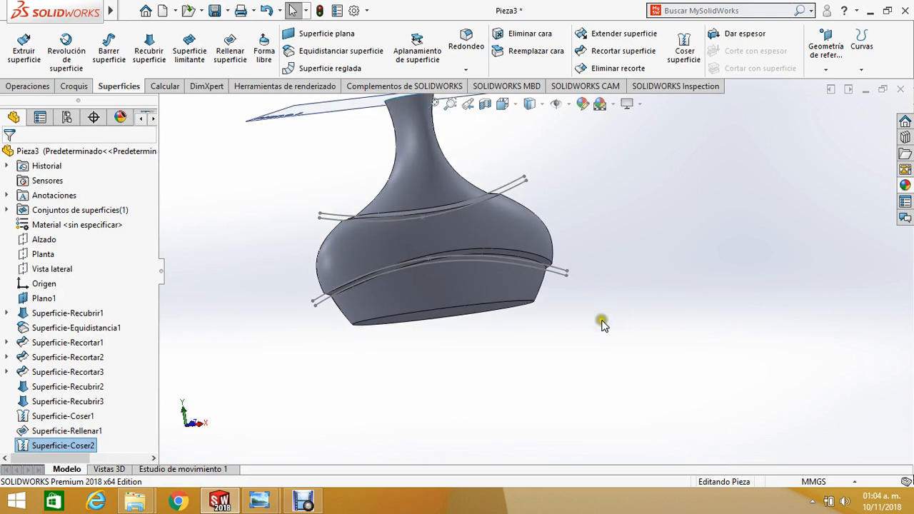
scroll(522, 319, "down", 2)
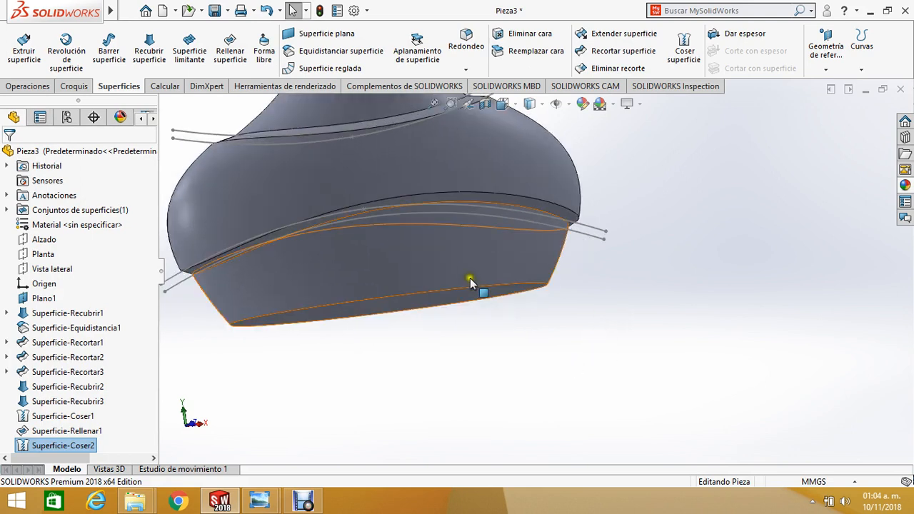
scroll(474, 283, "down", 2)
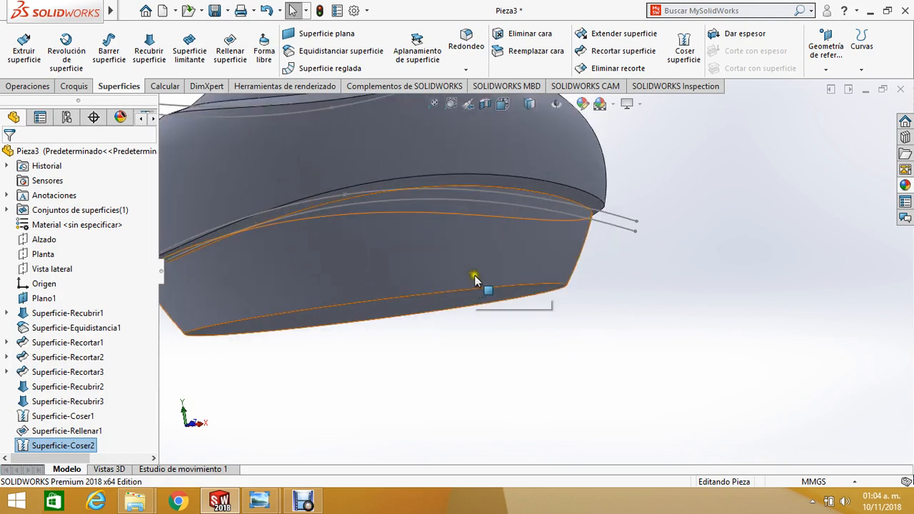
left_click(463, 41)
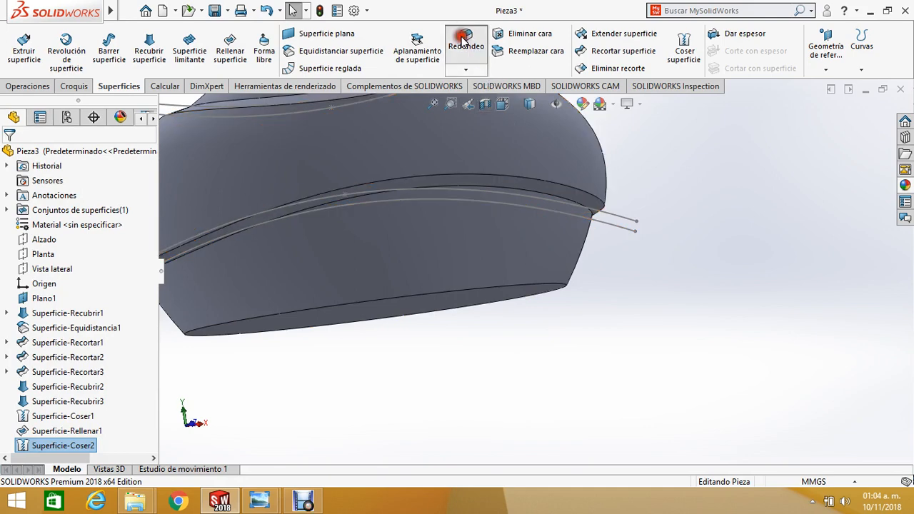
left_click(503, 284)
scroll(503, 285, "up", 3)
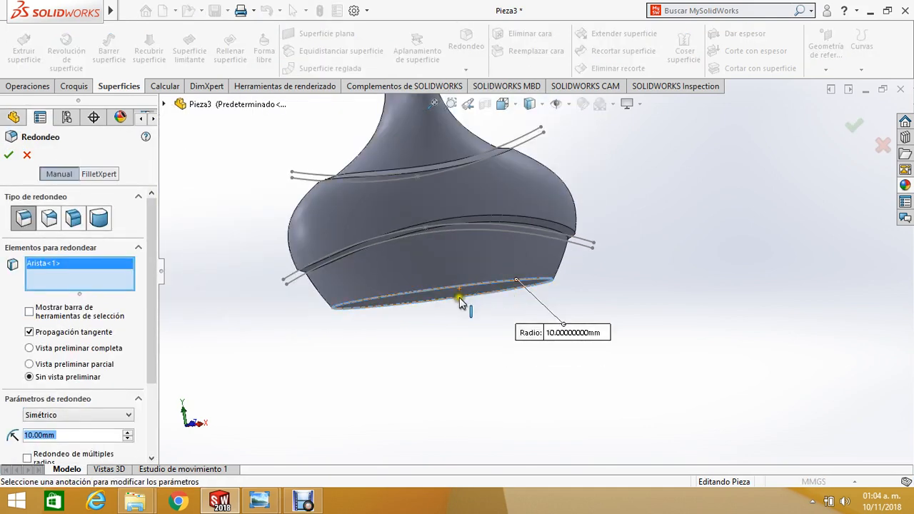
middle_click_drag(443, 313, 424, 317)
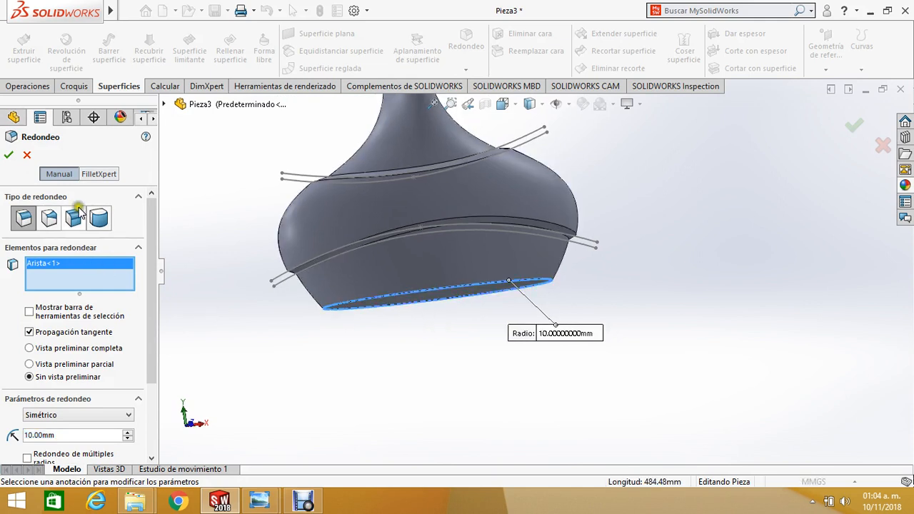
double_click(65, 435)
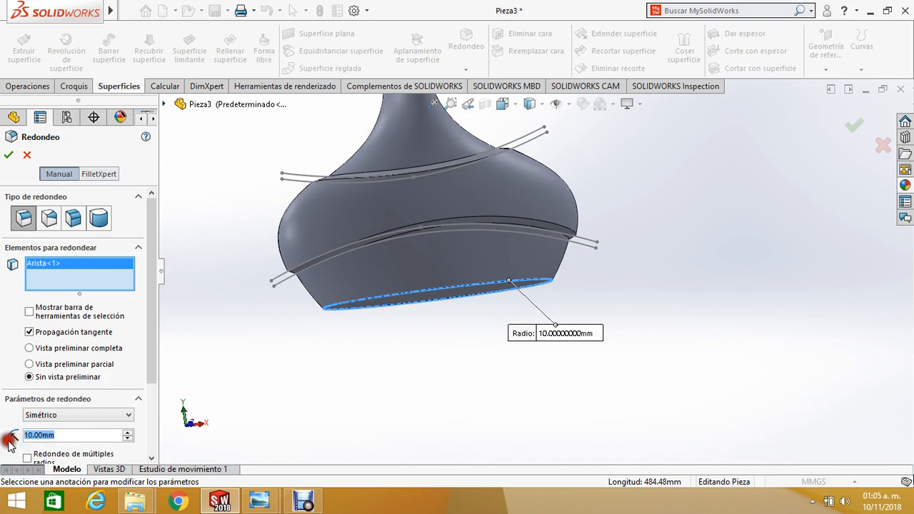
type("5")
key("Return")
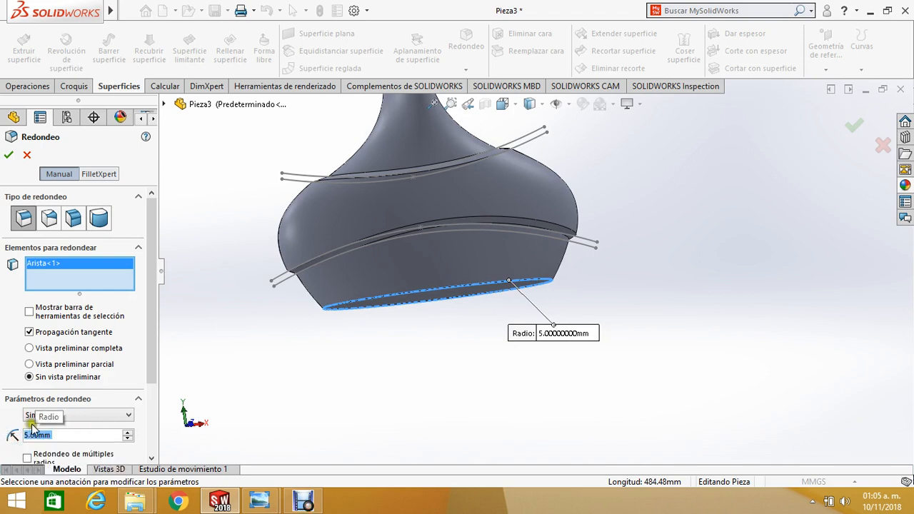
left_click(9, 156)
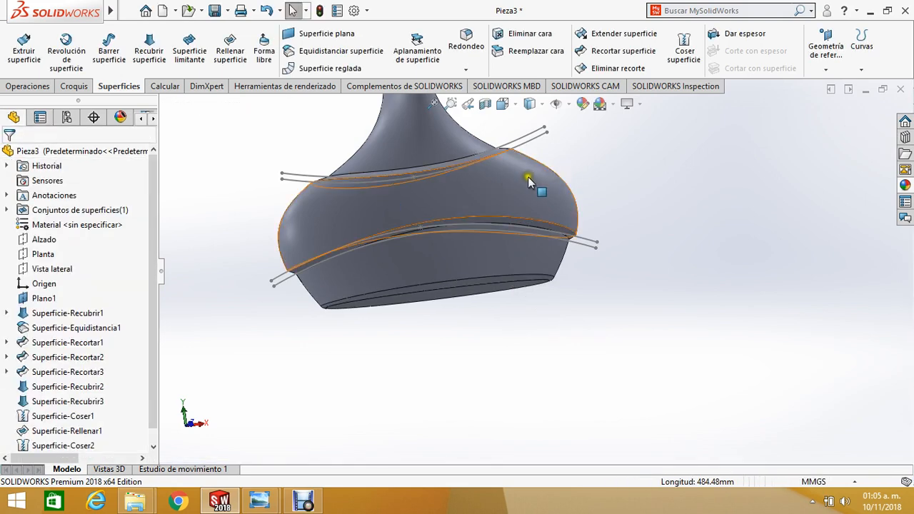
scroll(529, 182, "down", 5)
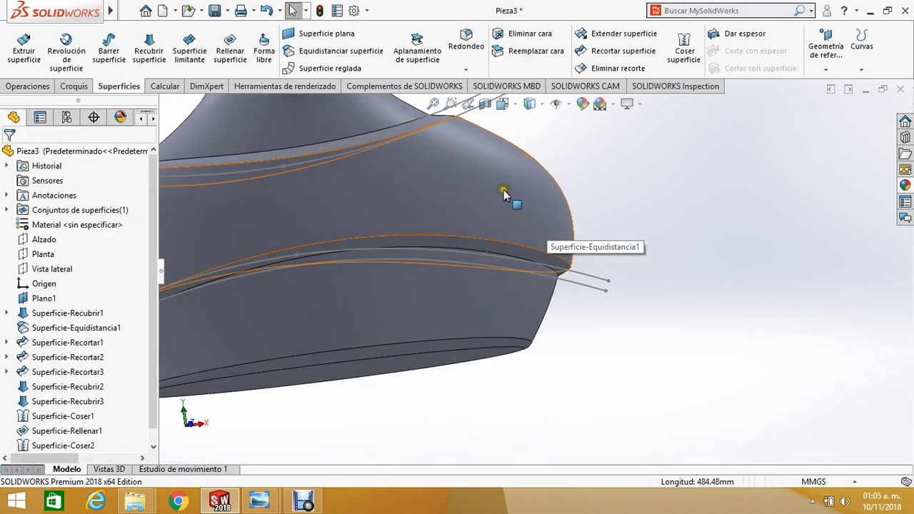
Step: Fillet the edge between the neck and upper strip and the edge between the lower strip and base with a symmetric 3 mm radius
scroll(516, 198, "up", 3)
scroll(429, 174, "down", 3)
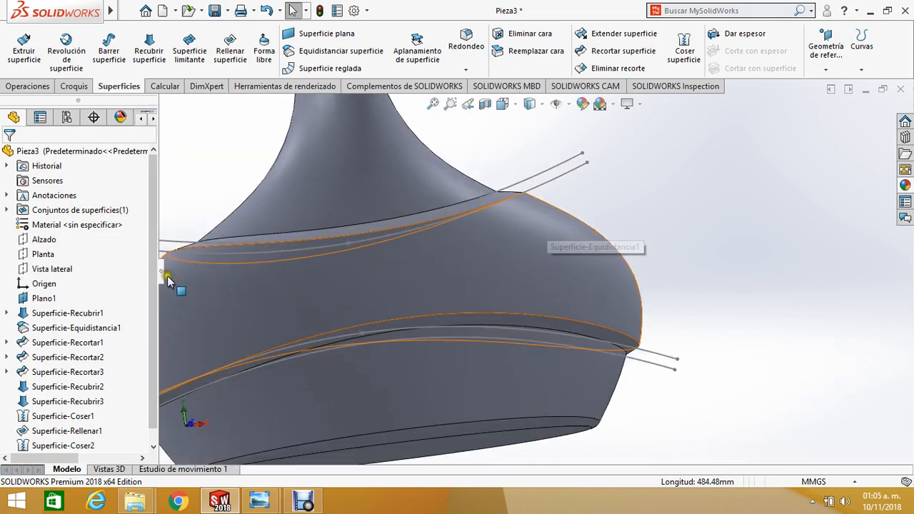
left_click(461, 43)
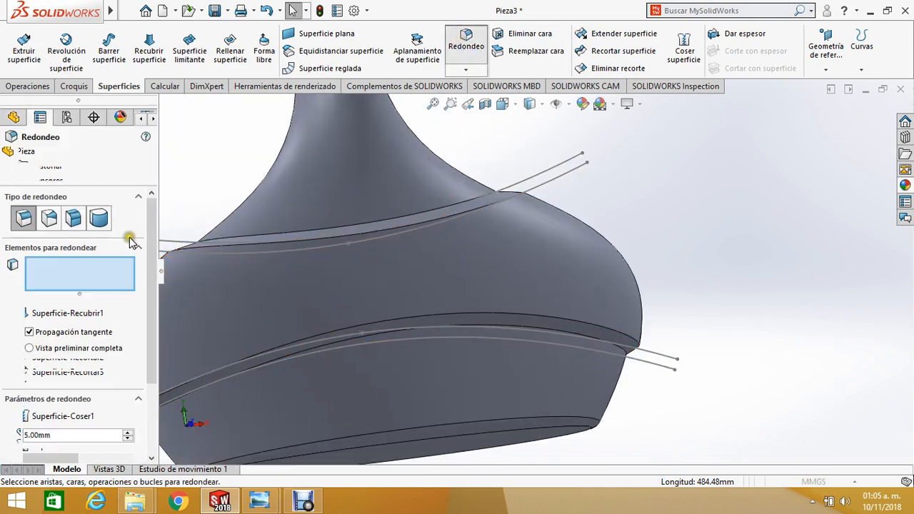
type("3")
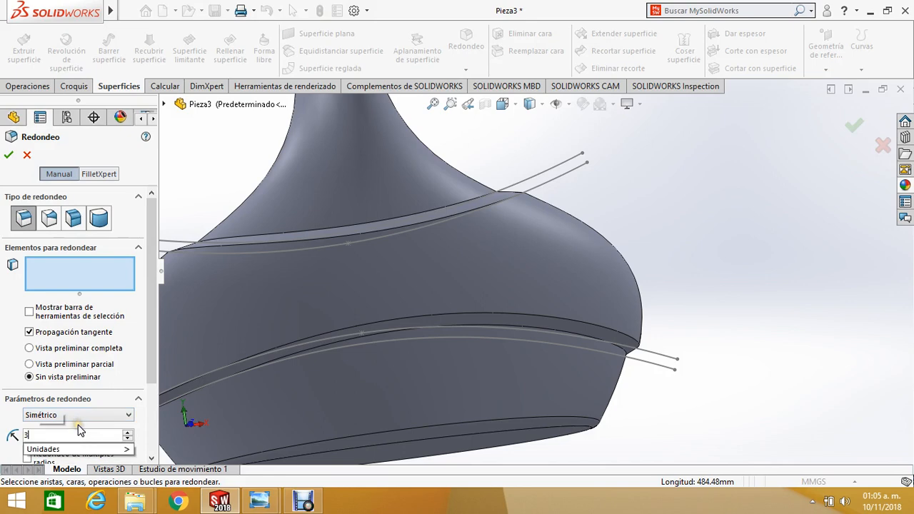
key("Return")
left_click(432, 214)
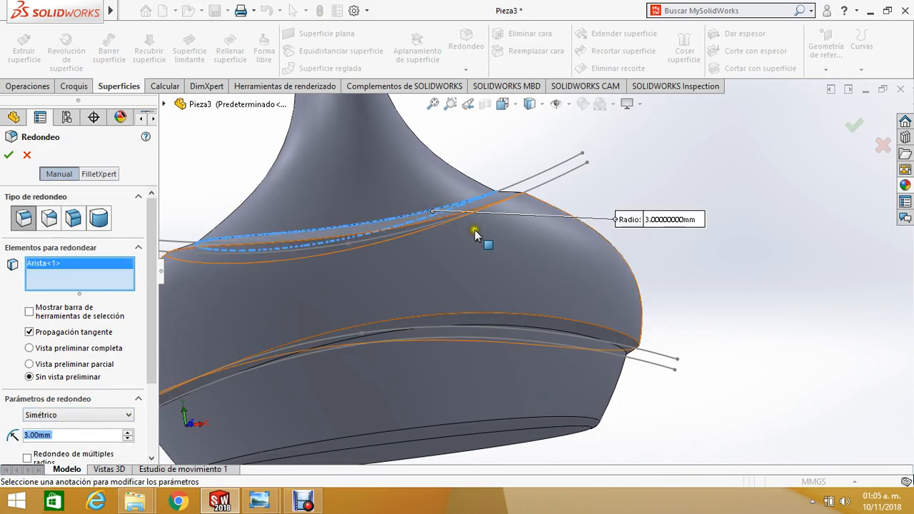
left_click(575, 338)
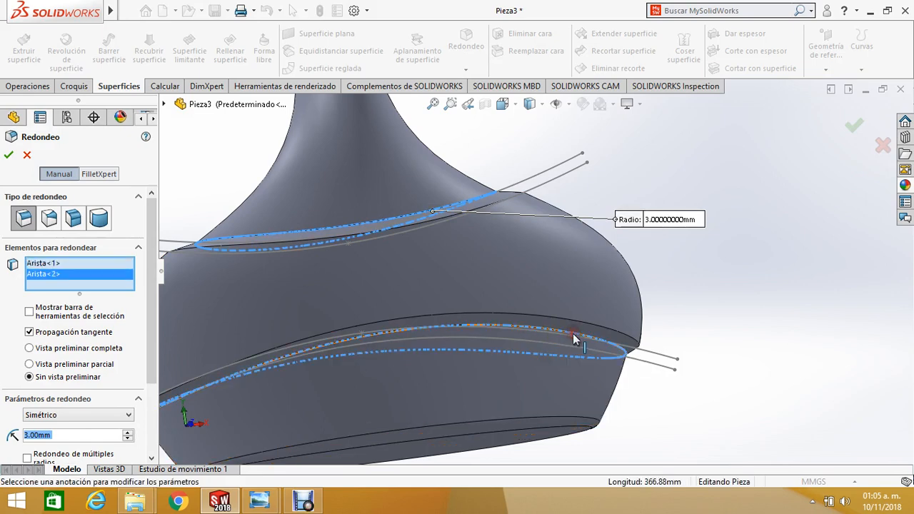
left_click(9, 154)
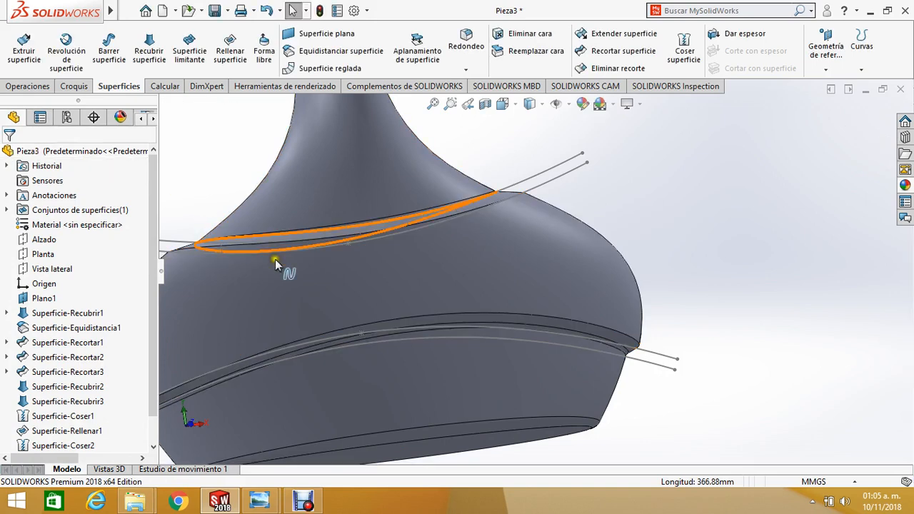
Step: Fillet the middle band's upper and lower edges, where it meets the two lofted strips, with a symmetric 3 mm radius
left_click(467, 43)
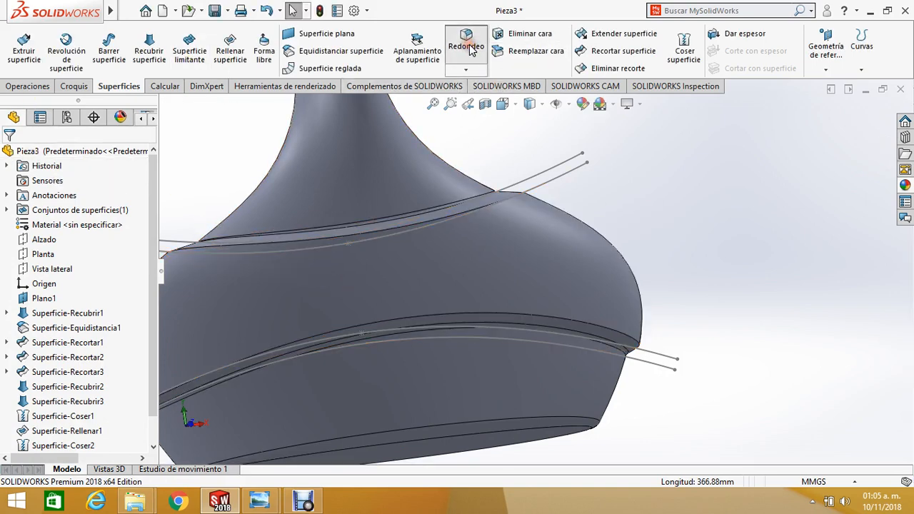
left_click(493, 205)
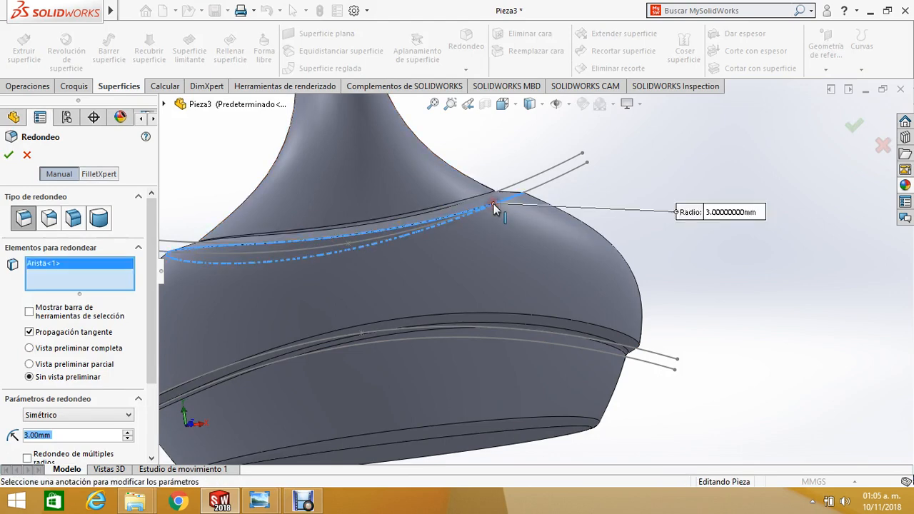
left_click(594, 325)
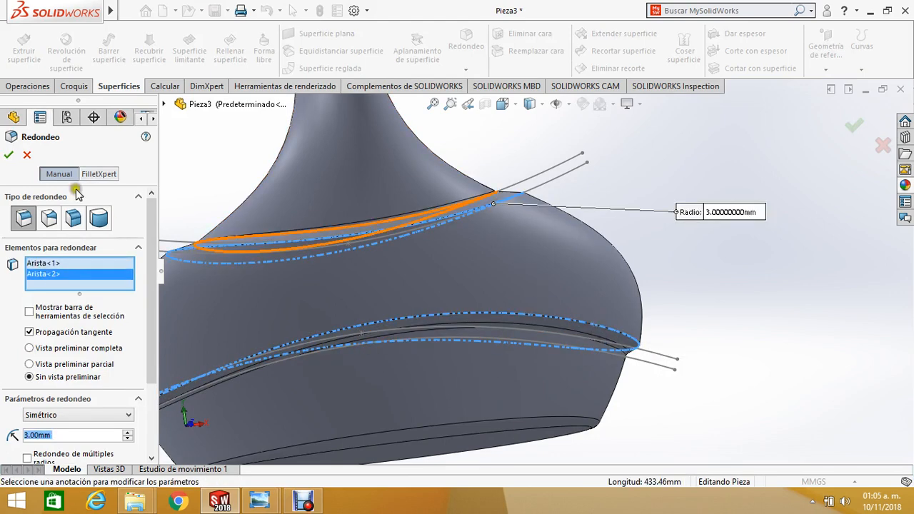
left_click(9, 156)
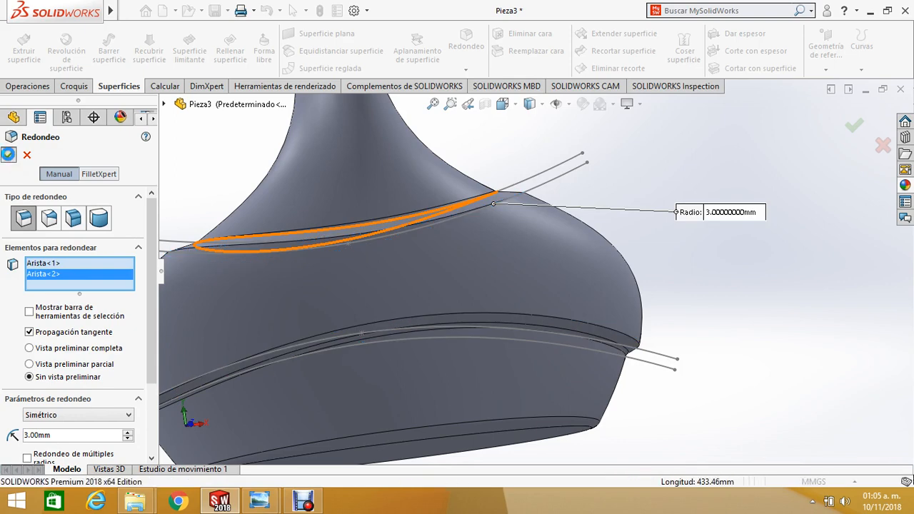
Step: Set up a Thicken operation on the filleted bottle surface with a thickness of 4 mm
scroll(635, 224, "up", 3)
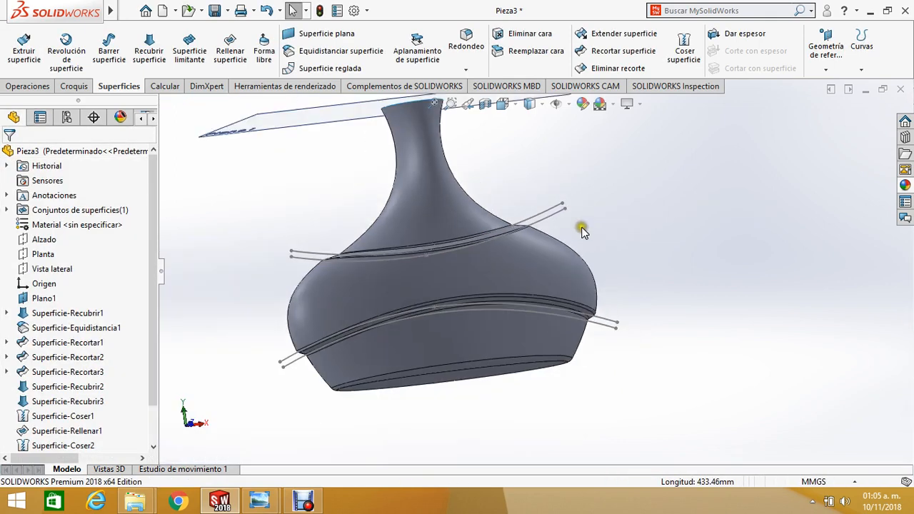
middle_click_drag(583, 235, 627, 320)
scroll(547, 240, "up", 3)
scroll(490, 229, "down", 5)
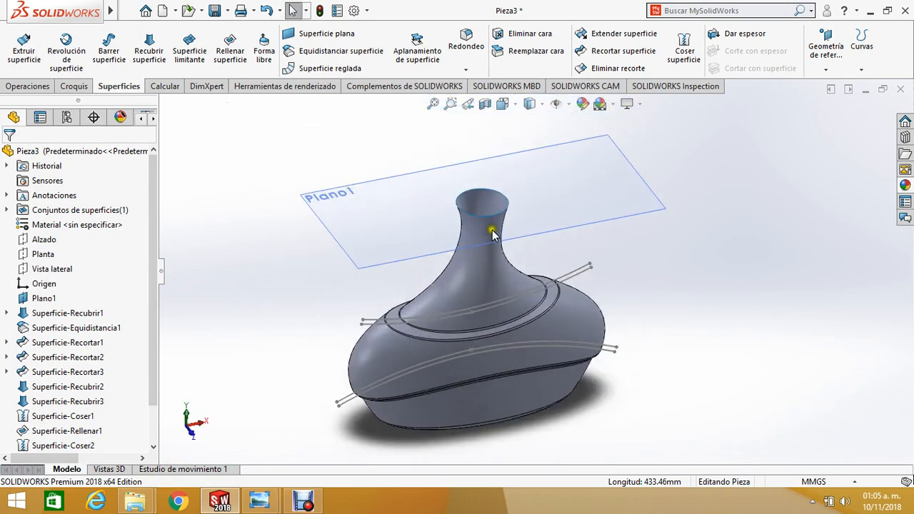
left_click(743, 43)
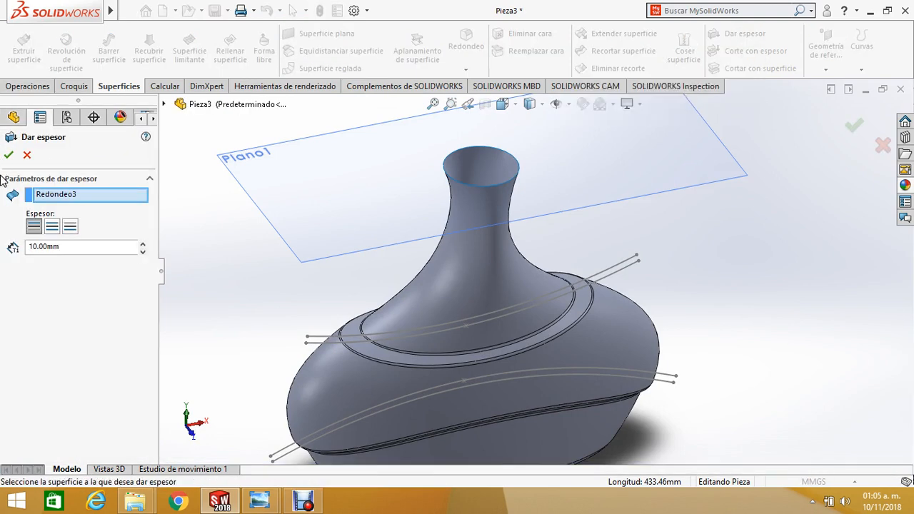
double_click(61, 247)
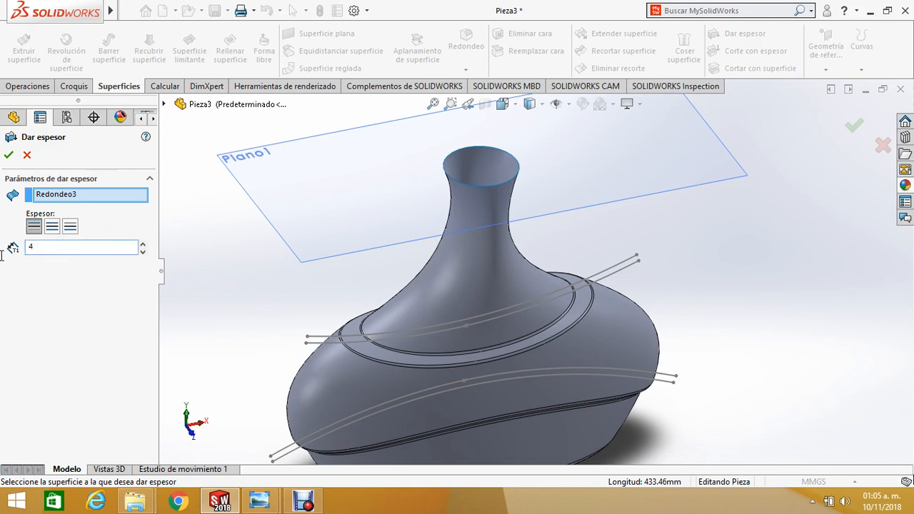
type("4")
key("Return")
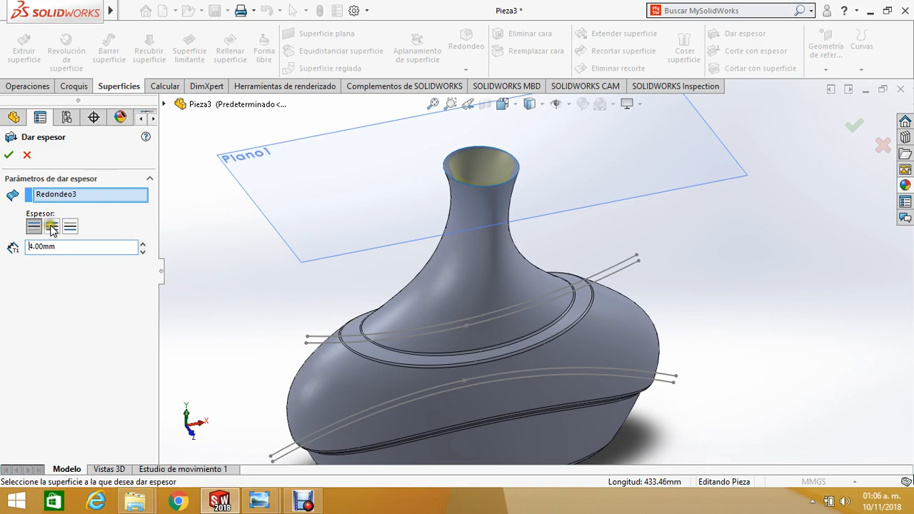
Step: Compare the thickening sides at the neck opening, choose the inward side, and create the thickened bottle
scroll(521, 156, "up", 2)
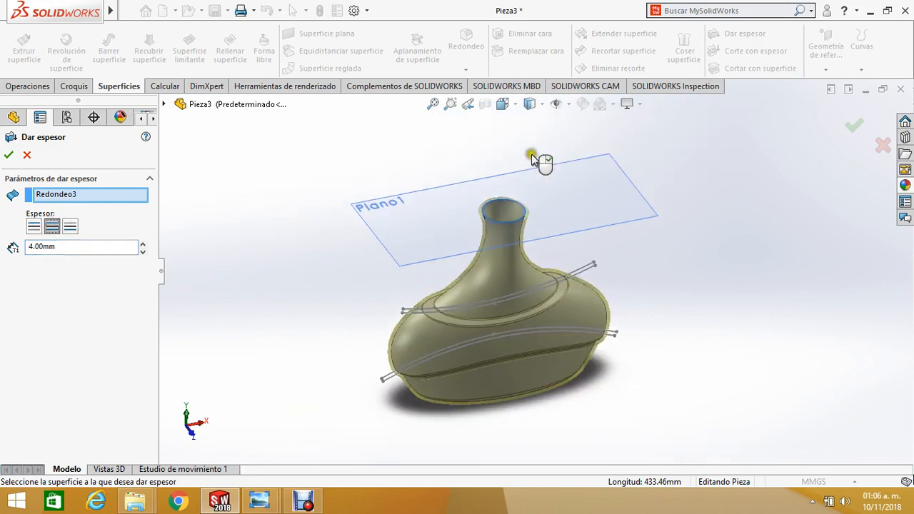
scroll(525, 210, "down", 8)
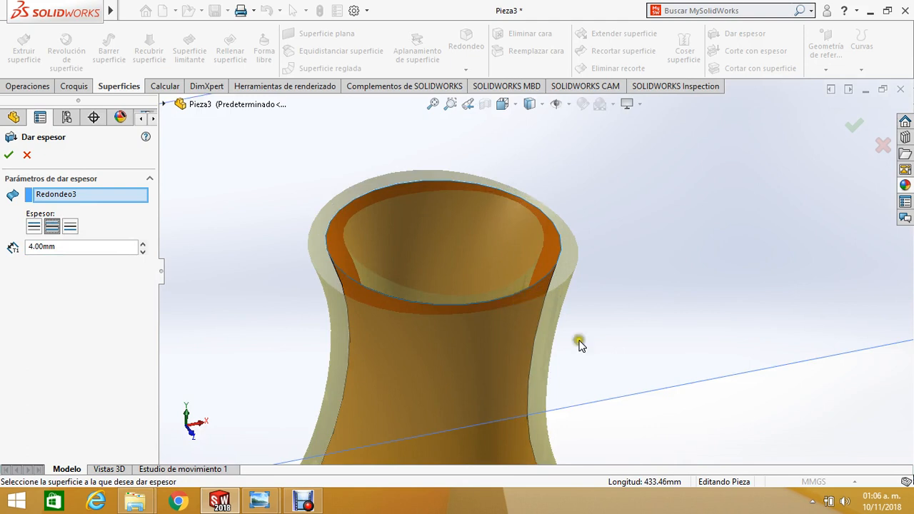
left_click(69, 227)
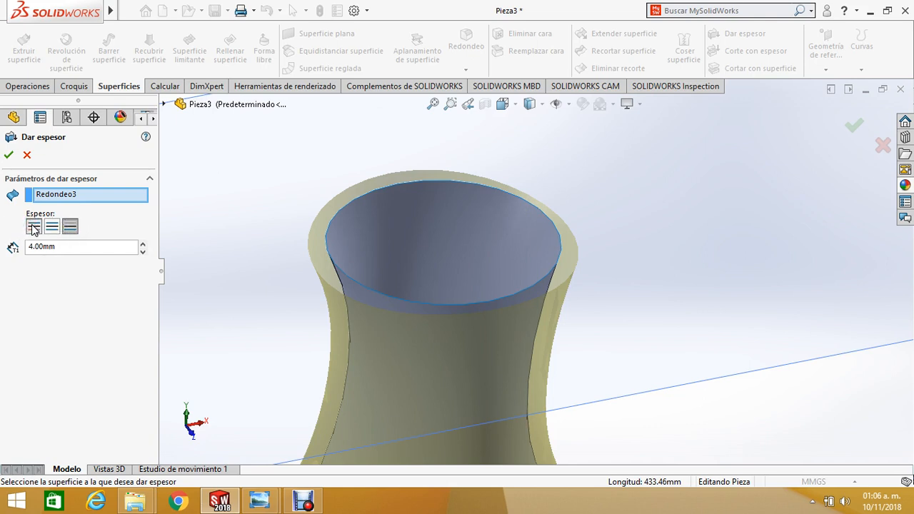
left_click(33, 227)
key("f")
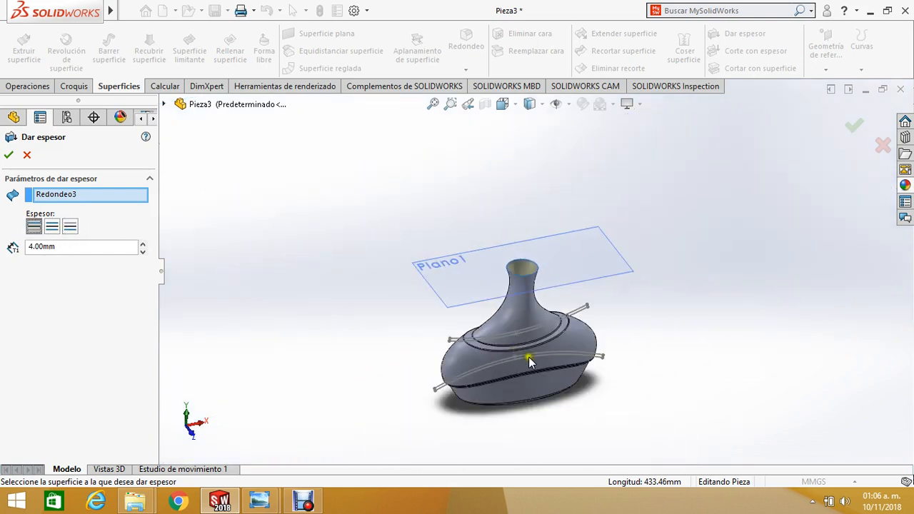
scroll(528, 361, "down", 2)
scroll(622, 198, "down", 3)
scroll(539, 136, "down", 2)
scroll(538, 137, "down", 3)
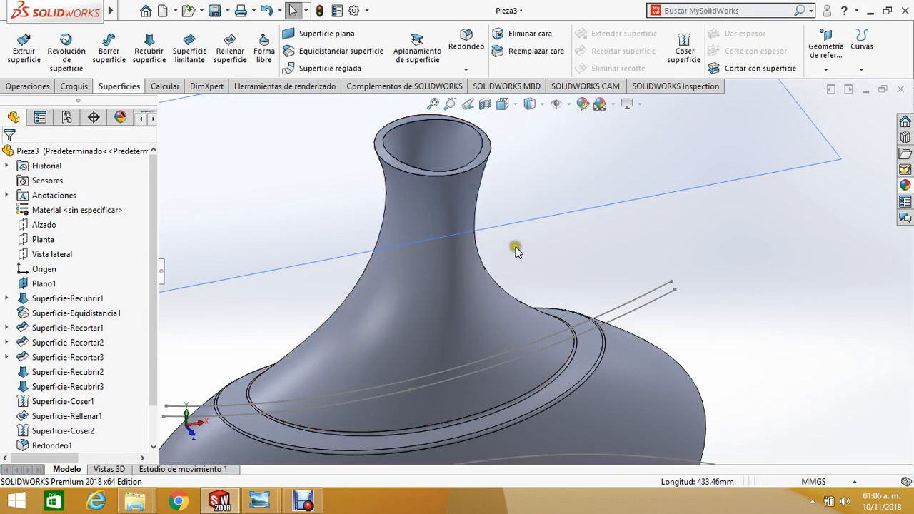
Step: Examine the thickened neck's rim in views normal to the Planta and Alzado planes, comparing it with Plano1
scroll(516, 247, "up", 5)
scroll(519, 272, "down", 2)
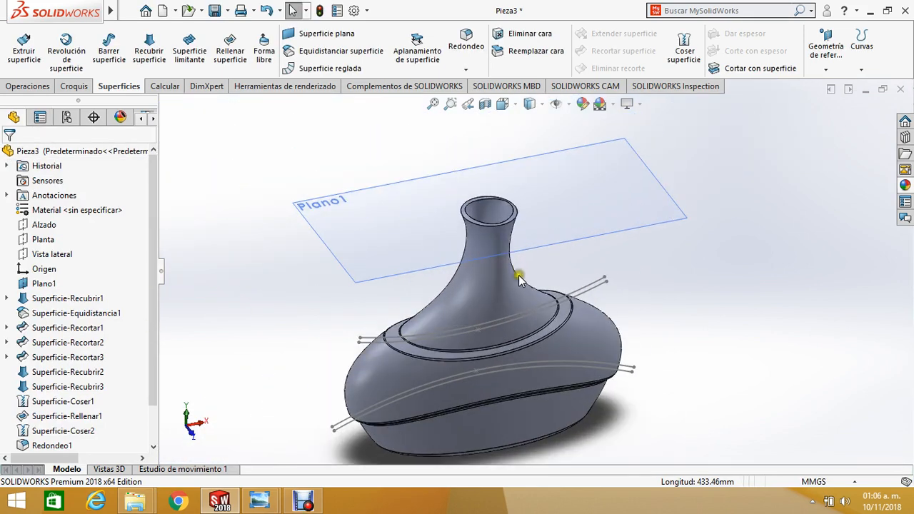
left_click(44, 242)
left_click(117, 219)
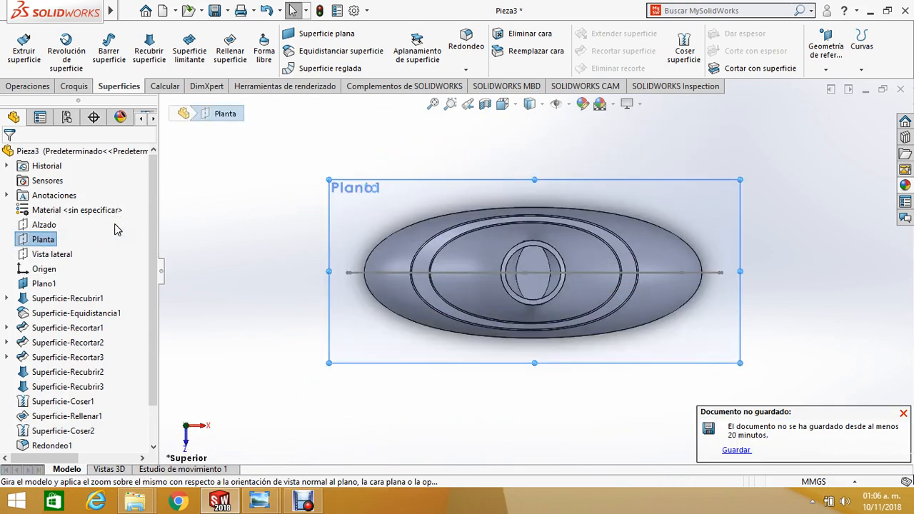
left_click(60, 224)
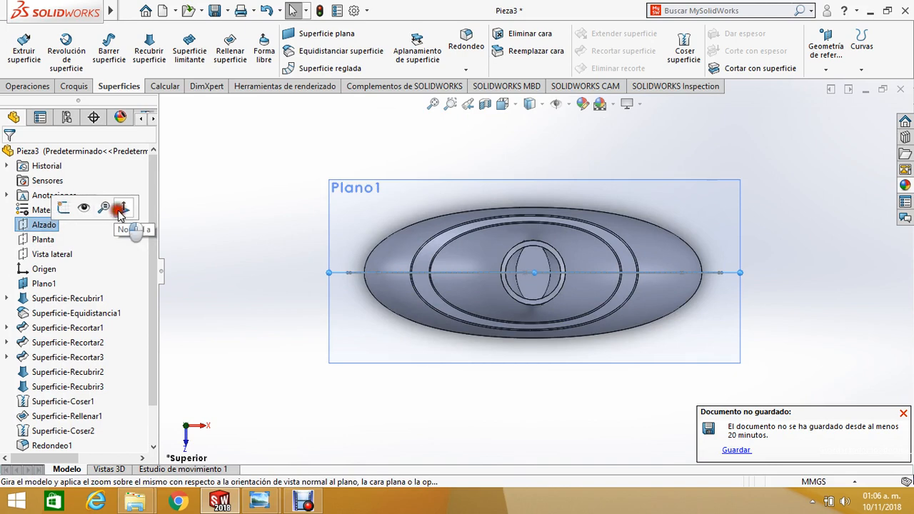
left_click(117, 205)
scroll(400, 257, "up", 2)
scroll(534, 182, "down", 5)
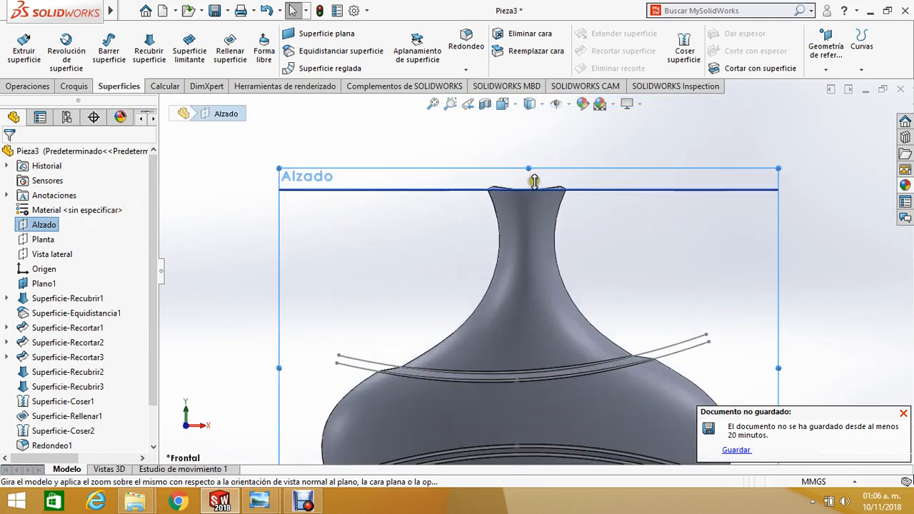
scroll(521, 200, "down", 3)
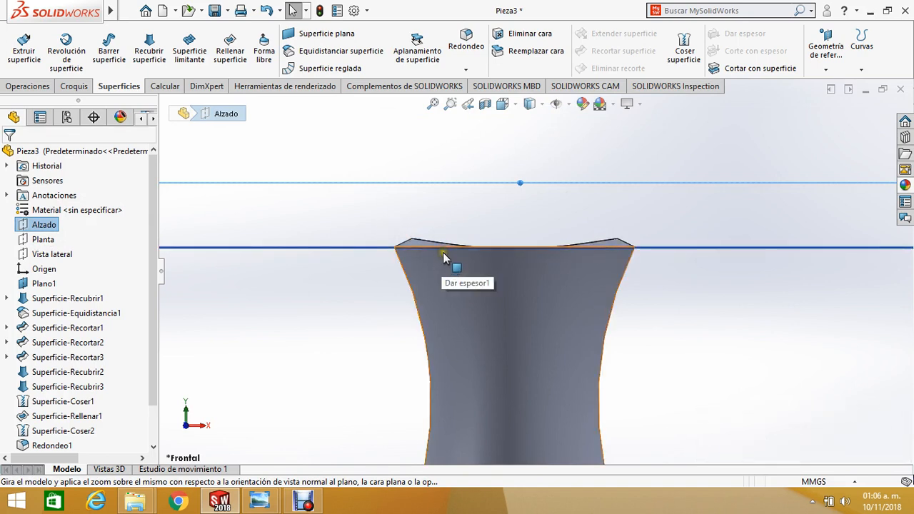
left_click(443, 181)
mouse_move(442, 215)
middle_mouse_down()
mouse_move(527, 274)
mouse_move(435, 249)
mouse_move(471, 259)
mouse_move(433, 226)
middle_mouse_up()
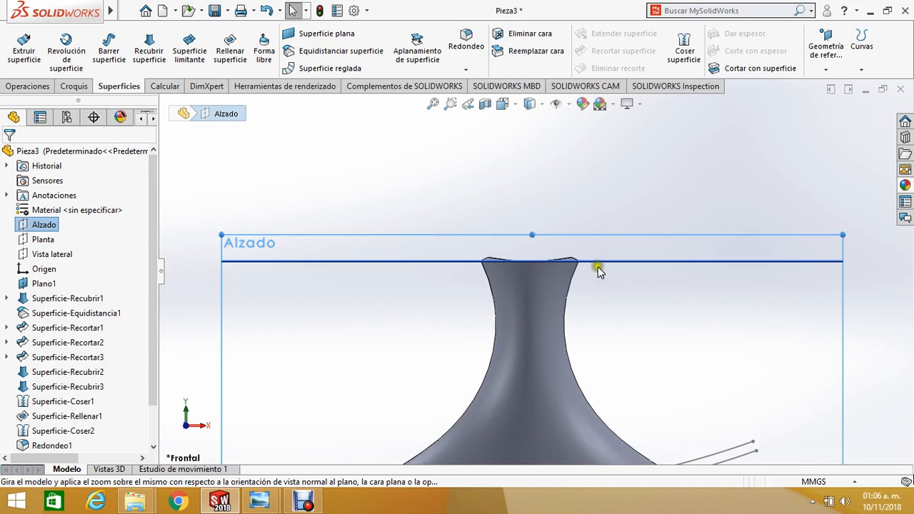
scroll(598, 272, "down", 2)
scroll(402, 213, "up", 7)
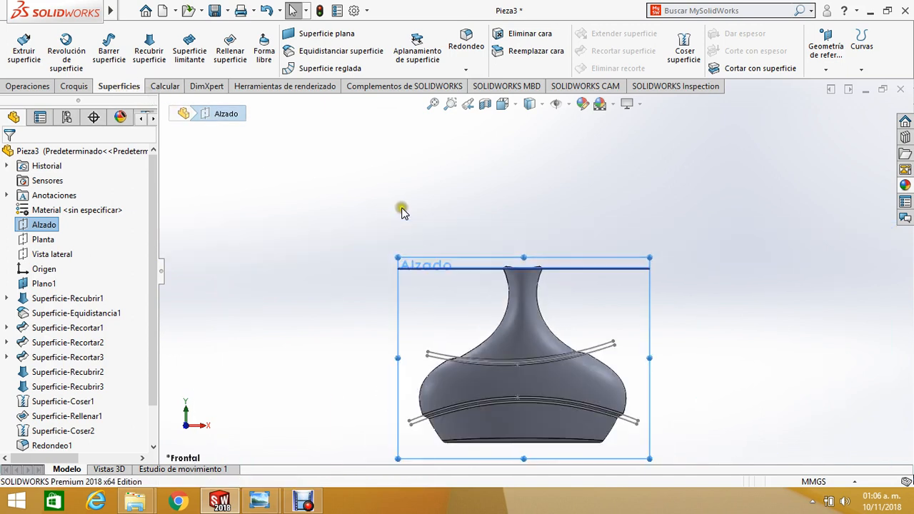
scroll(499, 321, "up", 2)
scroll(565, 375, "down", 1)
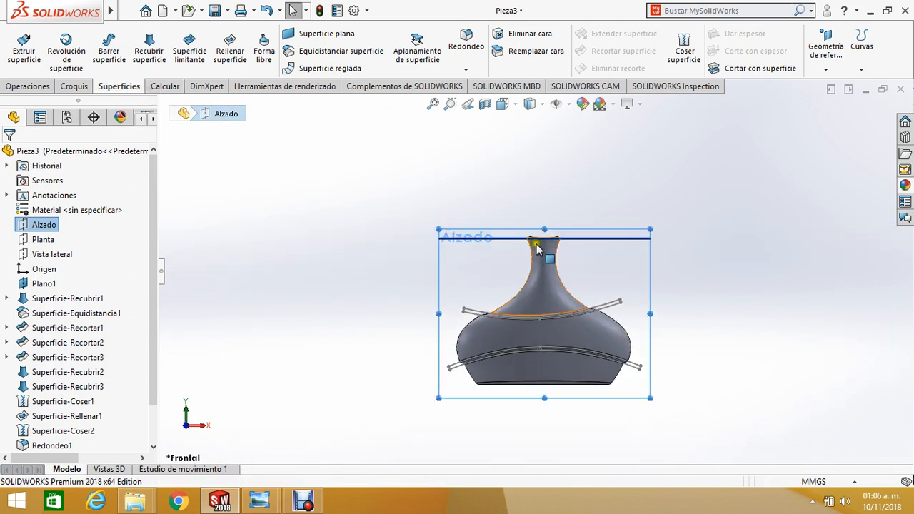
scroll(564, 274, "down", 1)
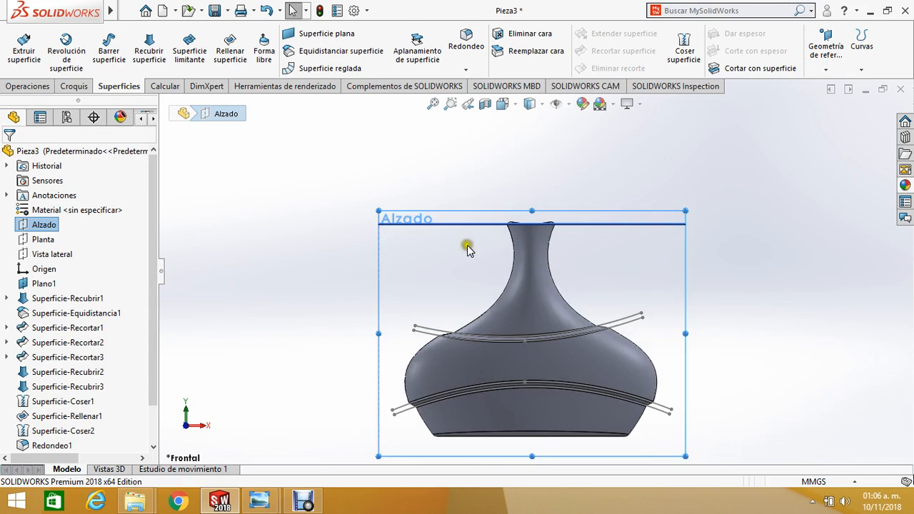
Step: Sketch a vertical construction line about 216 mm long on the Alzado plane, from the origin up the bottle's axis to just below the neck rim
left_click(74, 87)
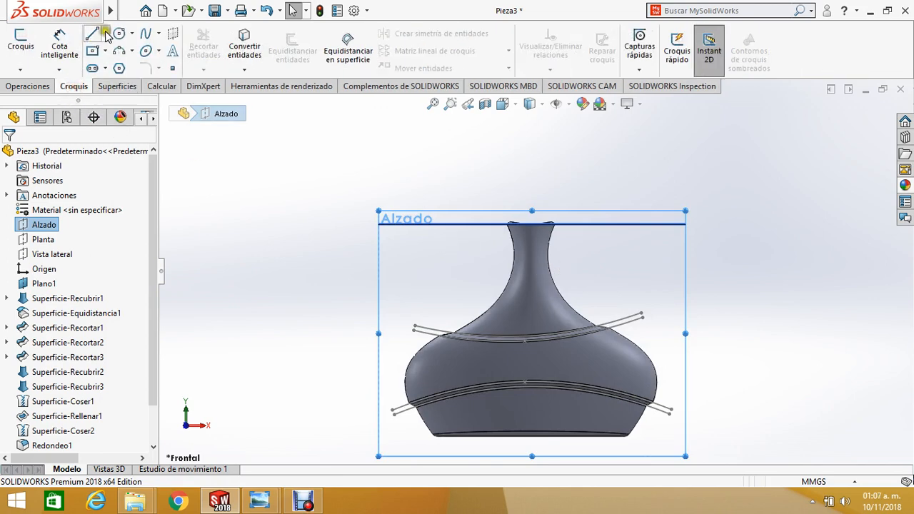
left_click(106, 34)
left_click(132, 66)
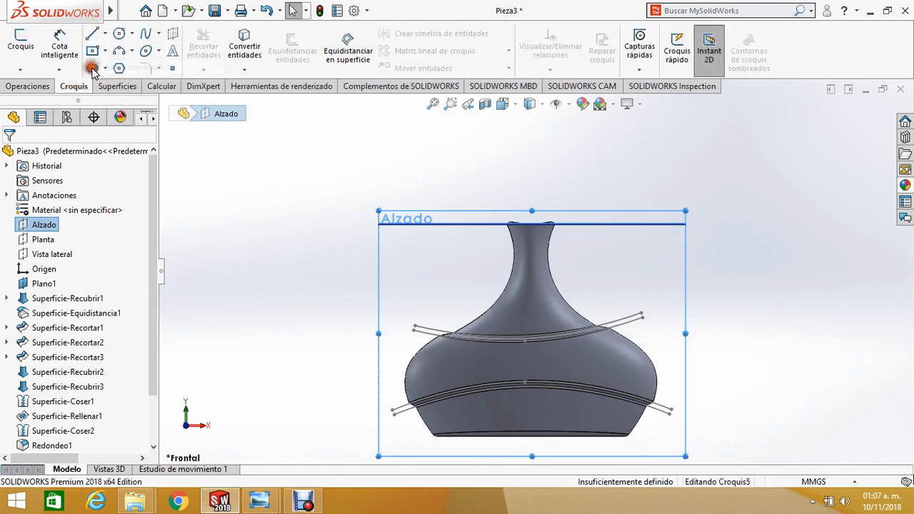
left_click(533, 434)
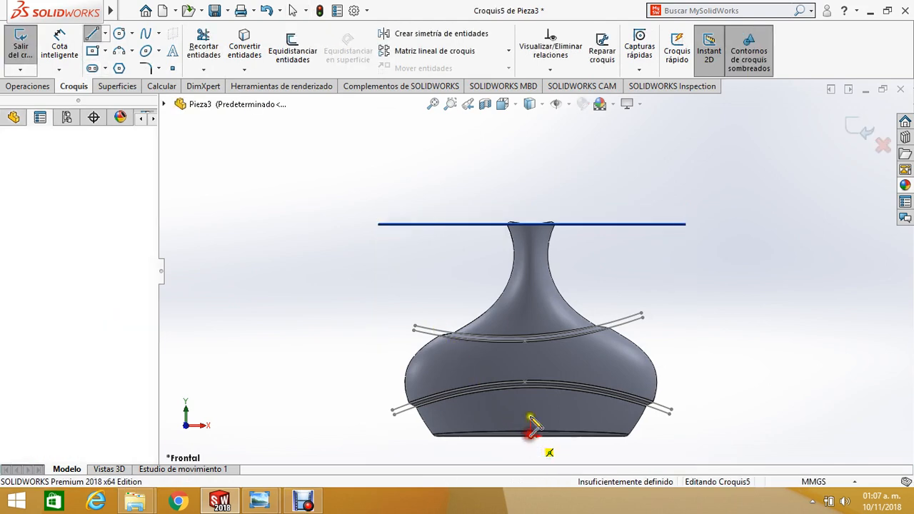
left_click(531, 433)
scroll(535, 264, "down", 5)
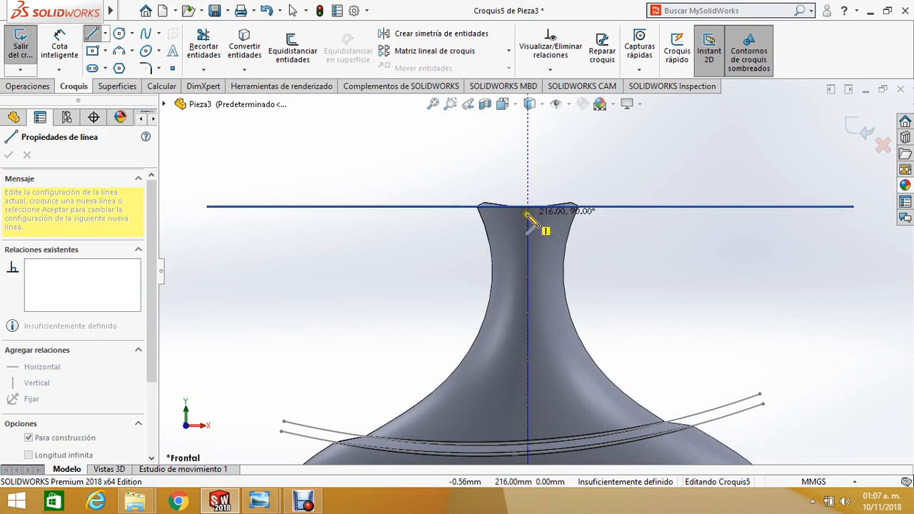
left_click(528, 216)
key("Escape")
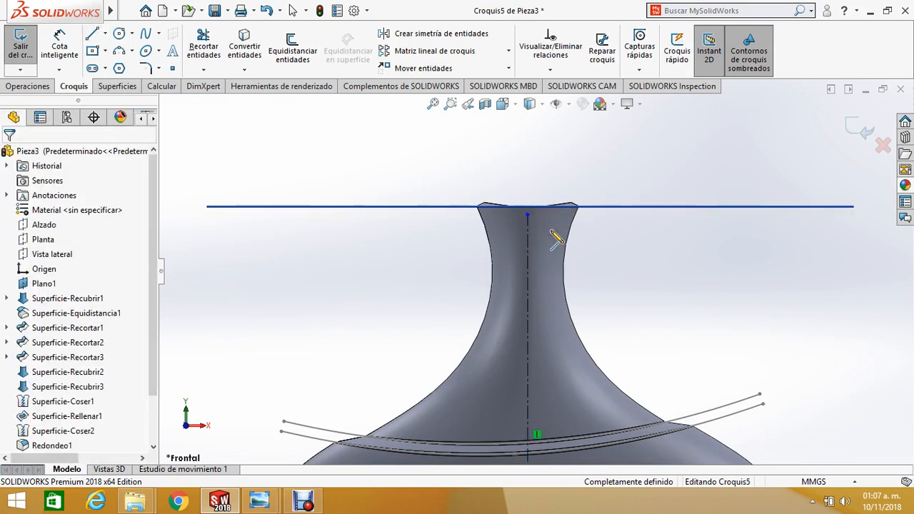
key("f")
scroll(643, 338, "up", 2)
scroll(653, 360, "down", 3)
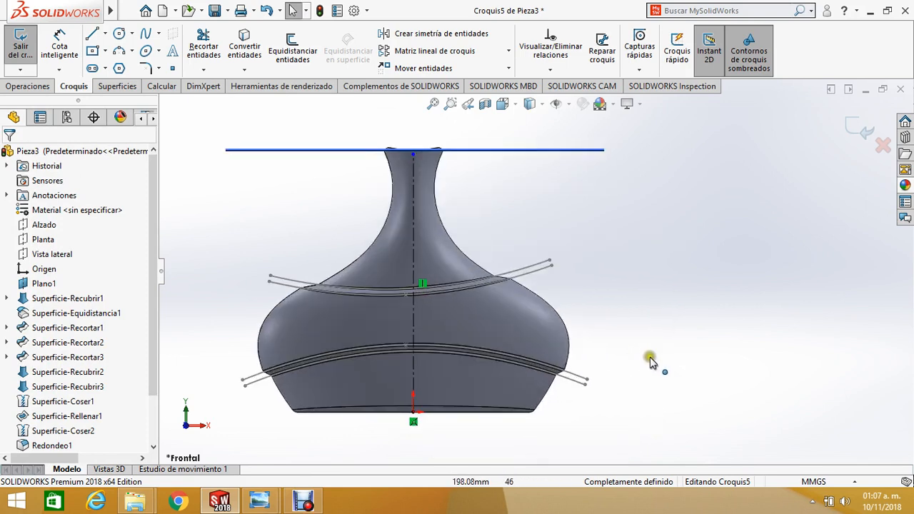
Step: Dimension the vertical construction line along the bottle's axis and set its length to 215 mm
left_click(45, 53)
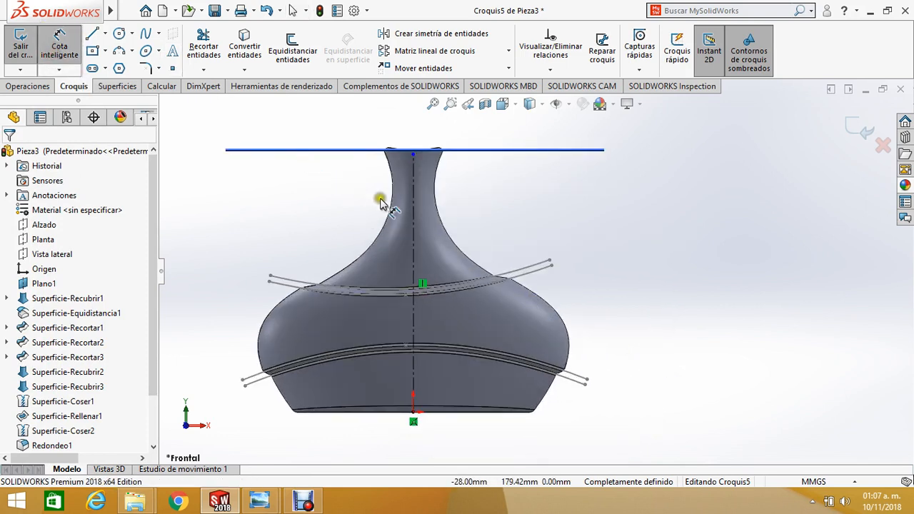
left_click(415, 206)
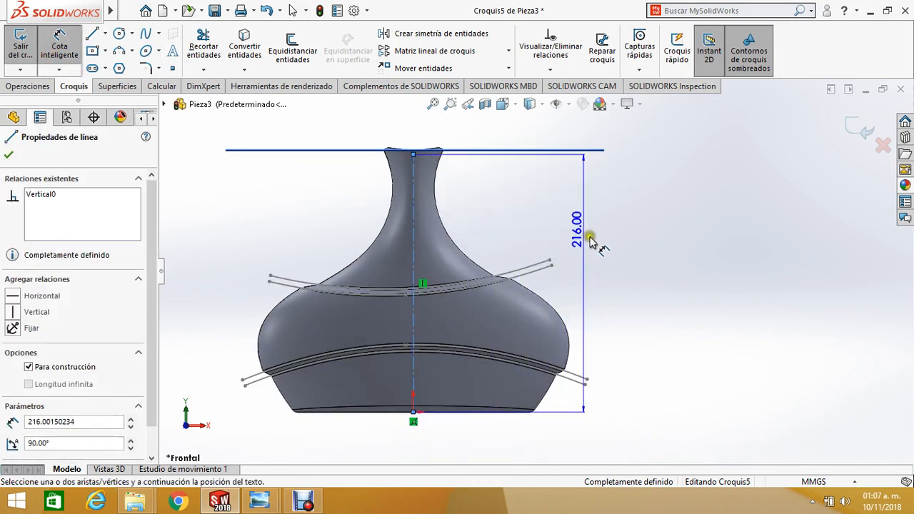
left_click(604, 266)
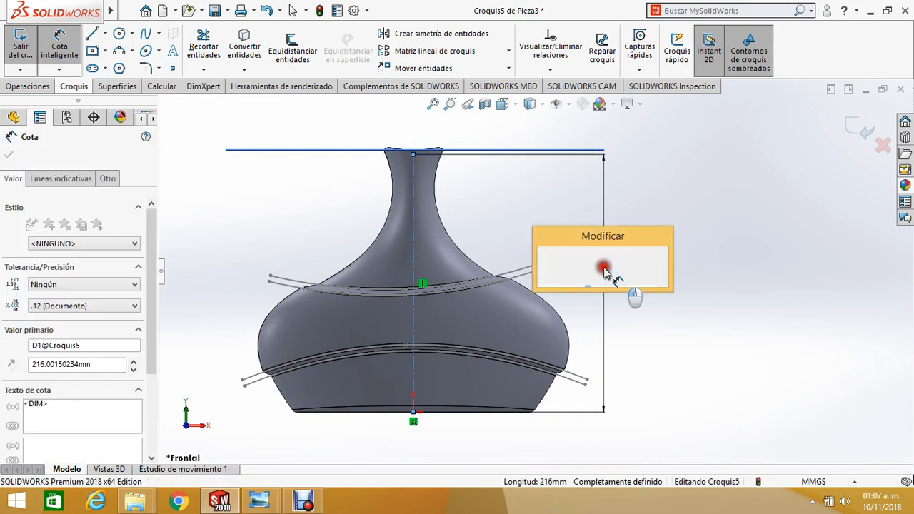
left_click(602, 304)
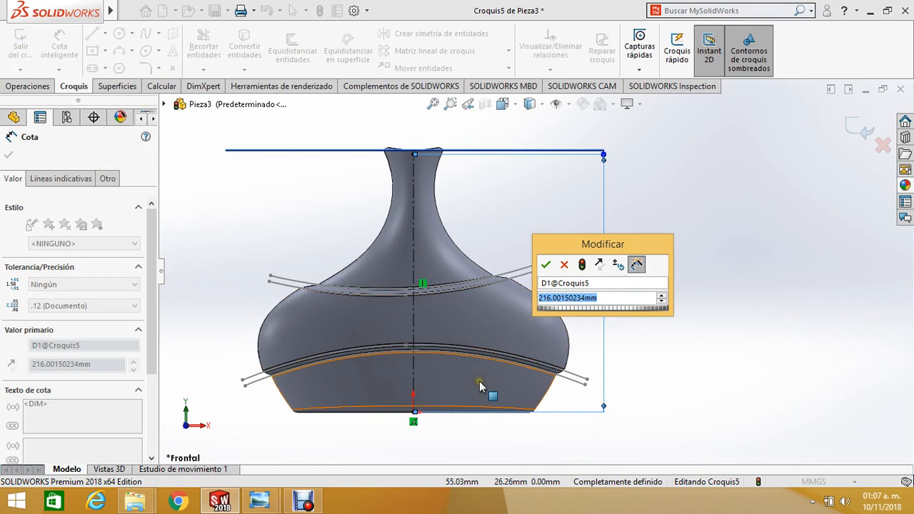
key("ctrl+a")
type("215")
key("Return")
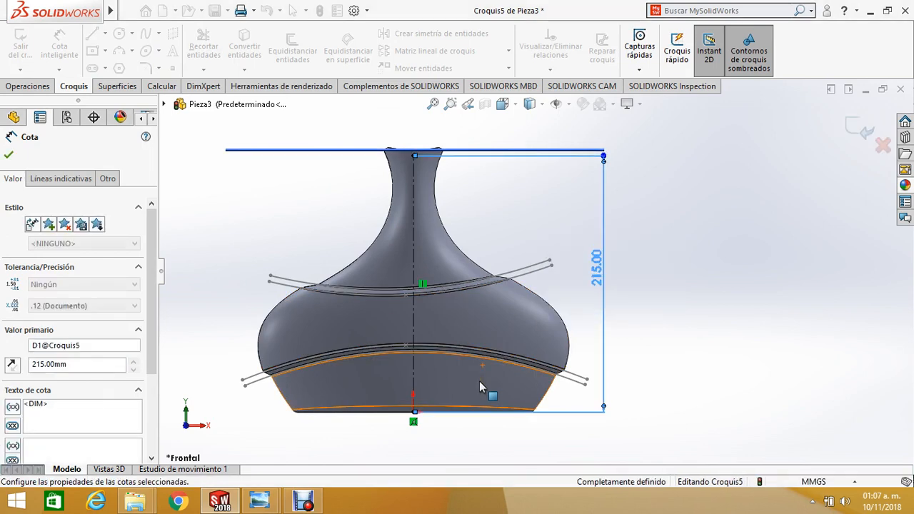
left_click(8, 157)
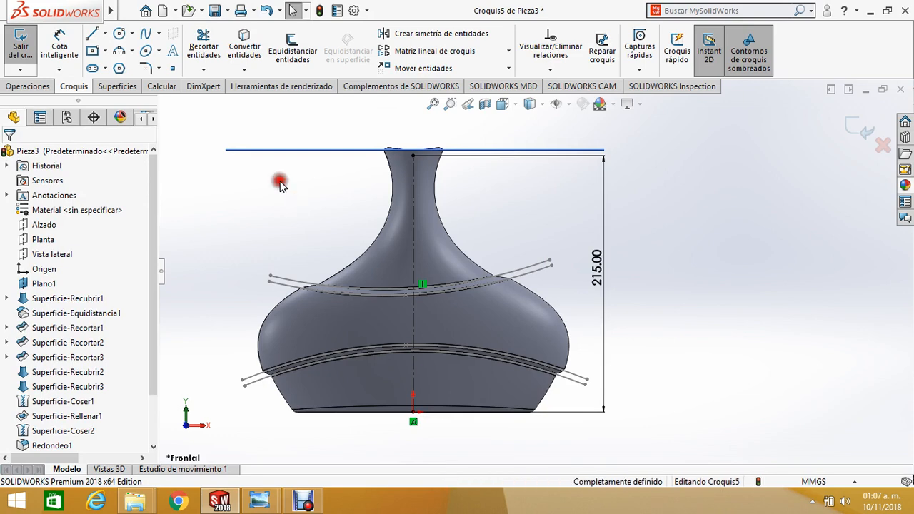
Step: Sketch a closed rectangle around the neck rim from the construction line's upper end, reaching about 44 mm to one side and about 28 mm high
scroll(326, 173, "up", 3)
scroll(479, 196, "down", 5)
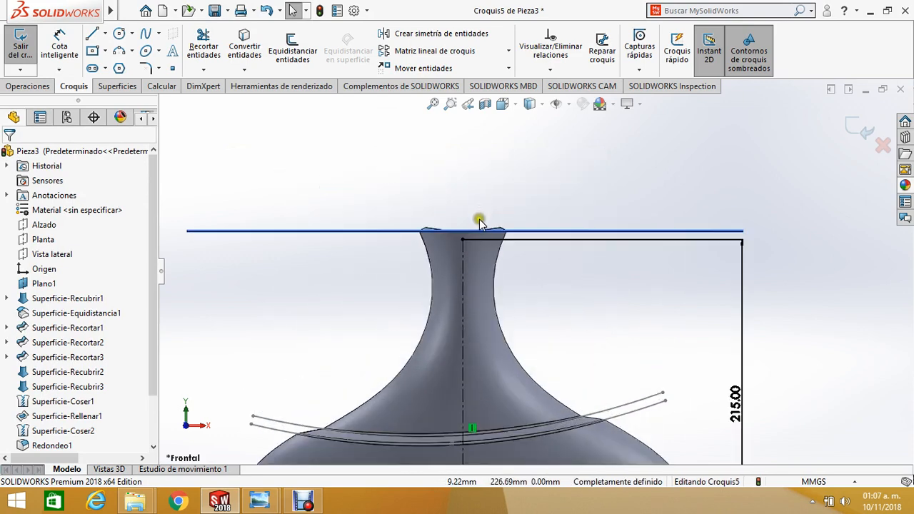
scroll(479, 223, "down", 2)
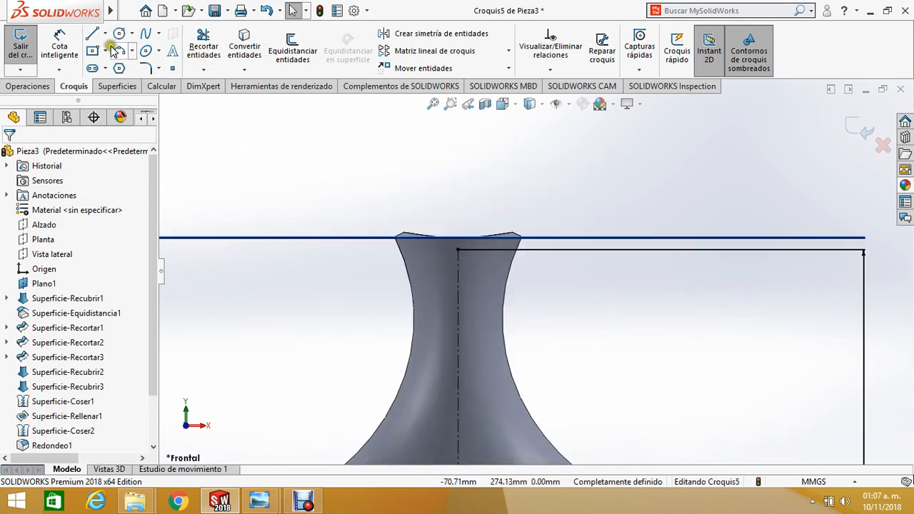
left_click(91, 36)
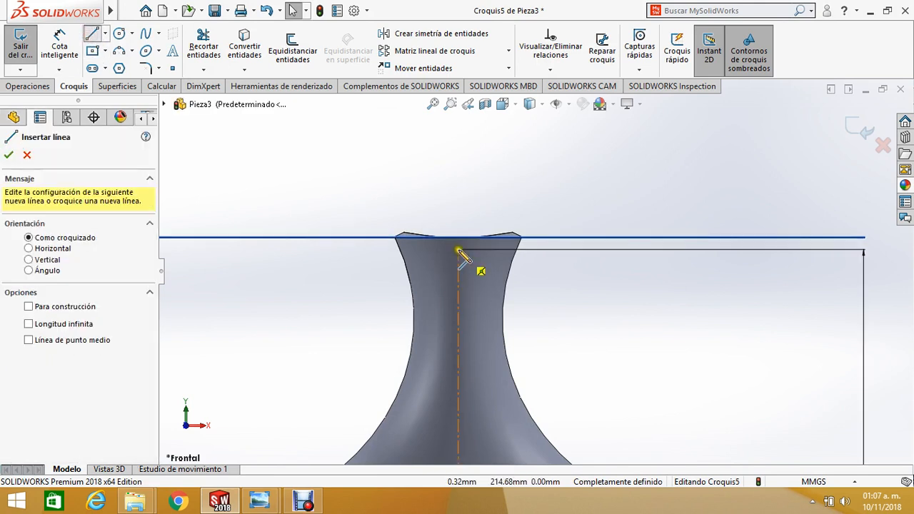
left_click(458, 250)
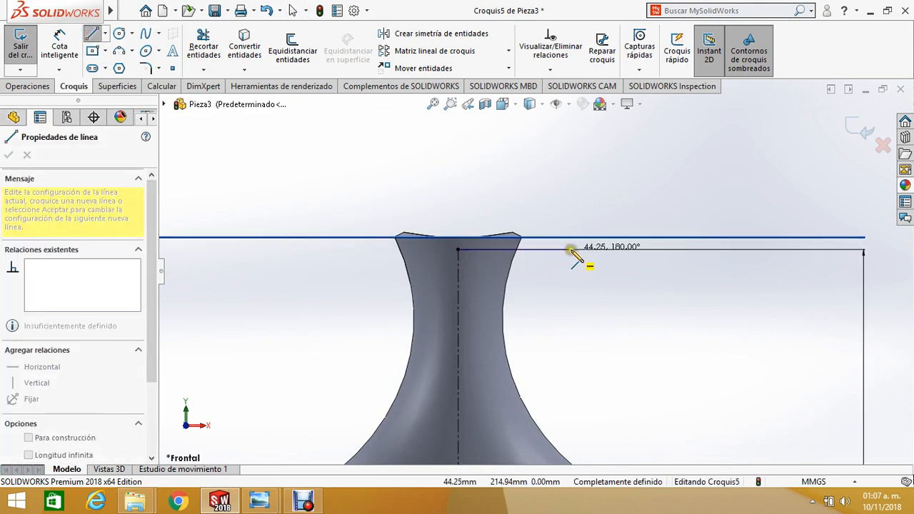
left_click(571, 249)
left_click(571, 177)
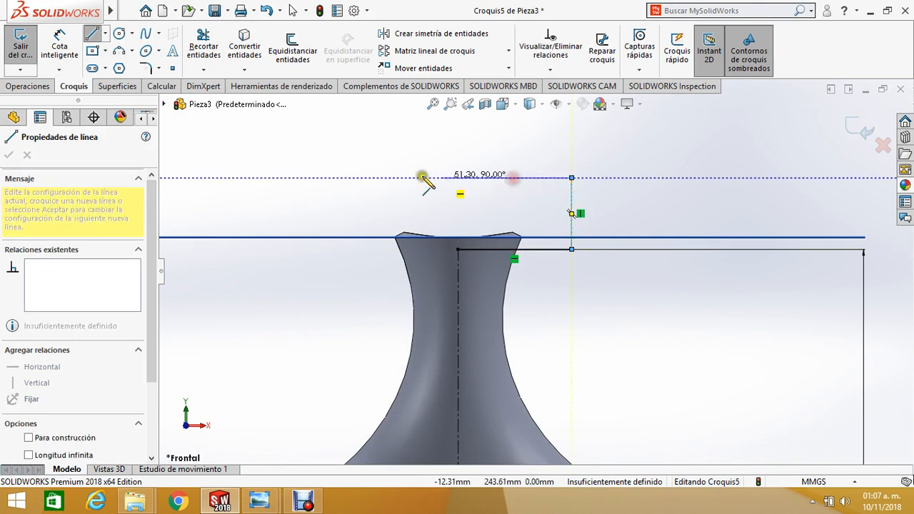
left_click(335, 177)
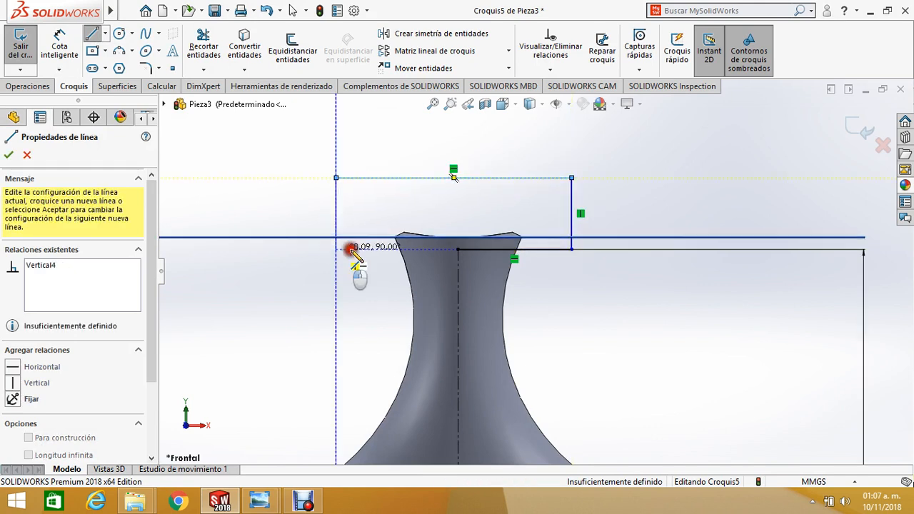
left_click(336, 249)
left_click(458, 249)
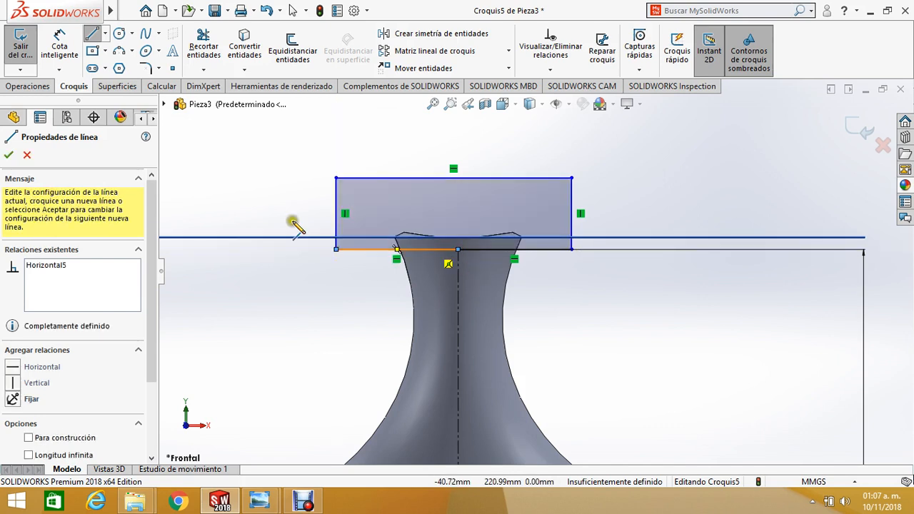
left_click(6, 160)
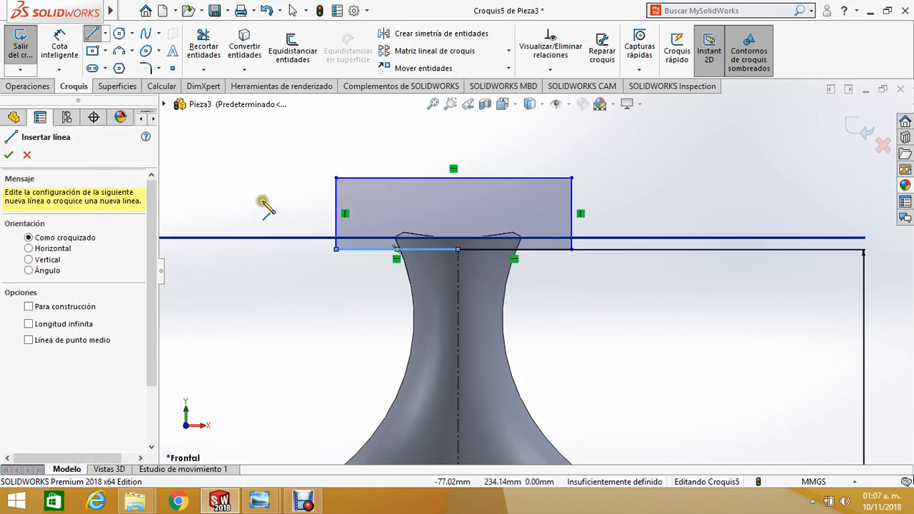
middle_click_drag(277, 178, 327, 205)
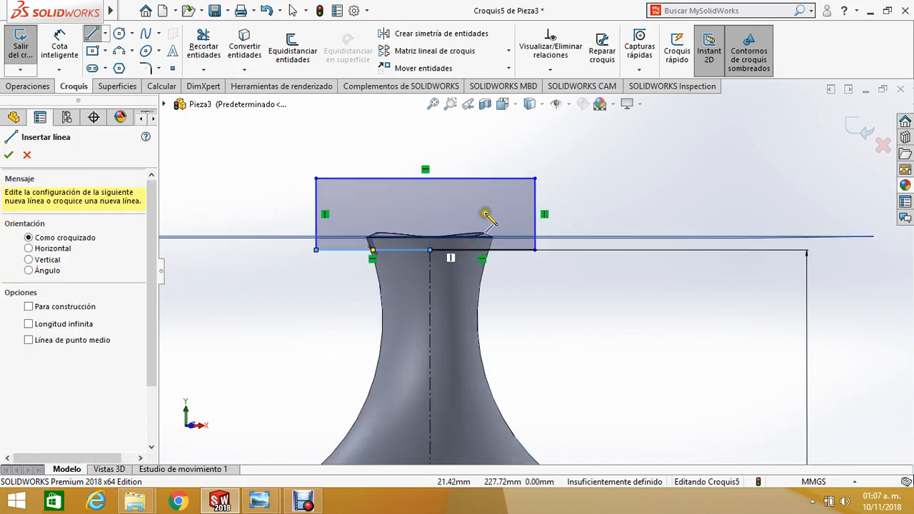
key("Escape")
Step: Cut off the neck rim by extruding the rectangle 51 mm in direction 1 and past the neck in direction 2
mouse_move(423, 214)
middle_mouse_down()
mouse_move(481, 222)
mouse_move(527, 269)
mouse_move(446, 274)
mouse_move(465, 288)
mouse_move(452, 286)
middle_mouse_up()
left_click(35, 86)
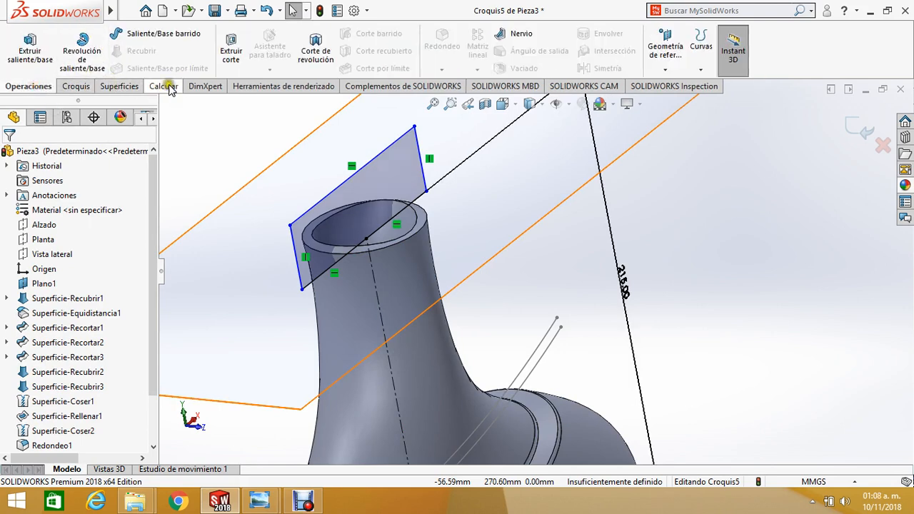
left_click(230, 56)
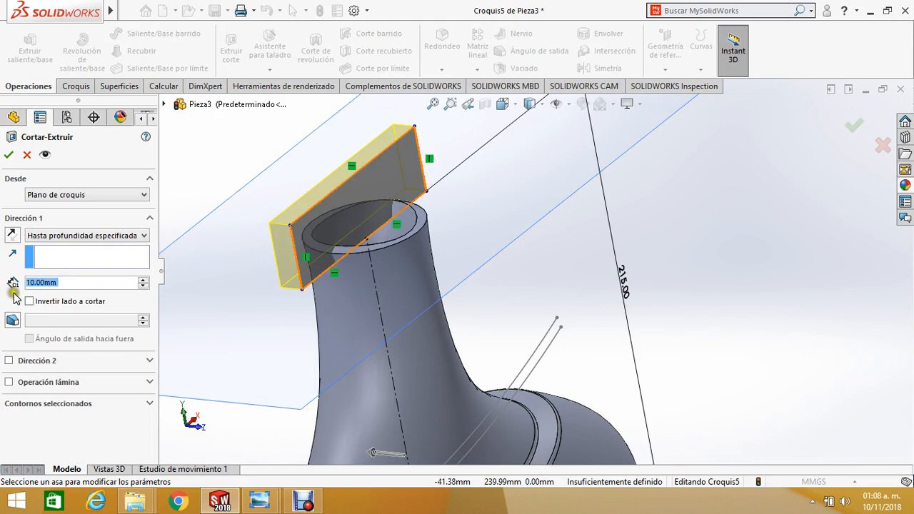
scroll(331, 209, "up", 2)
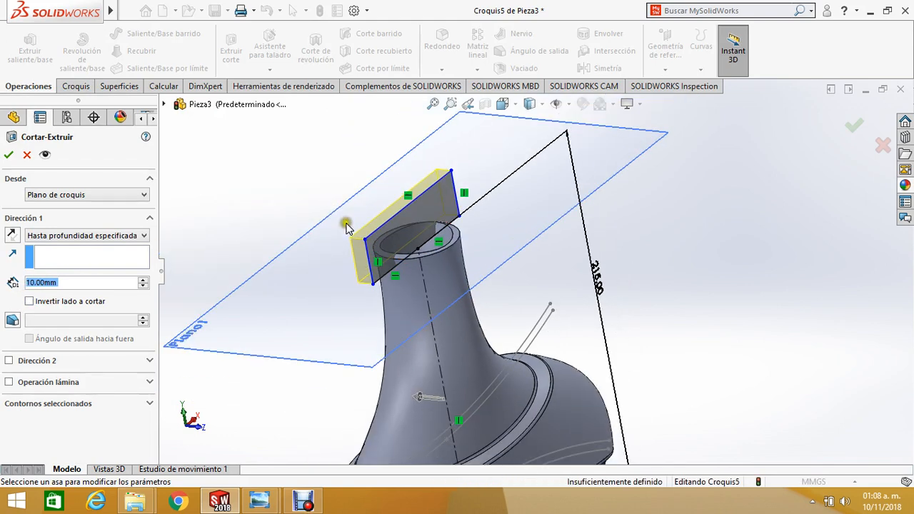
left_click(10, 361)
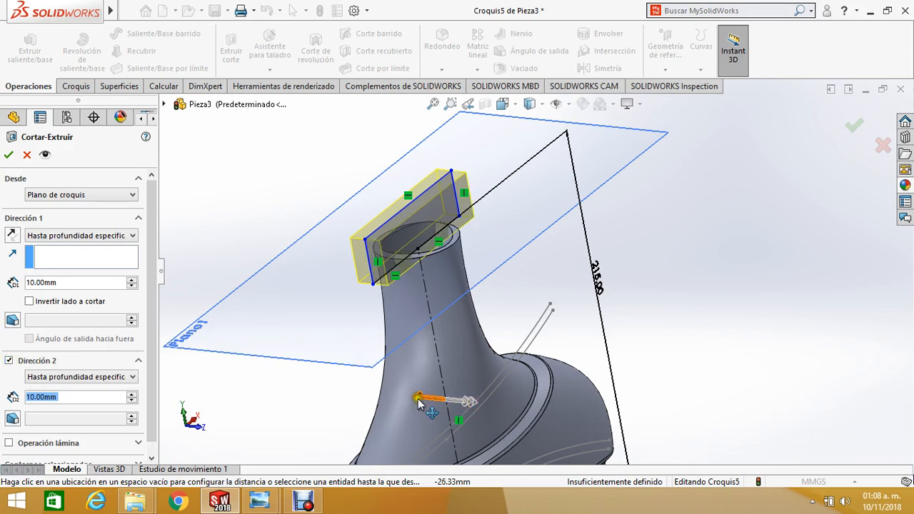
left_click_drag(419, 403, 357, 392)
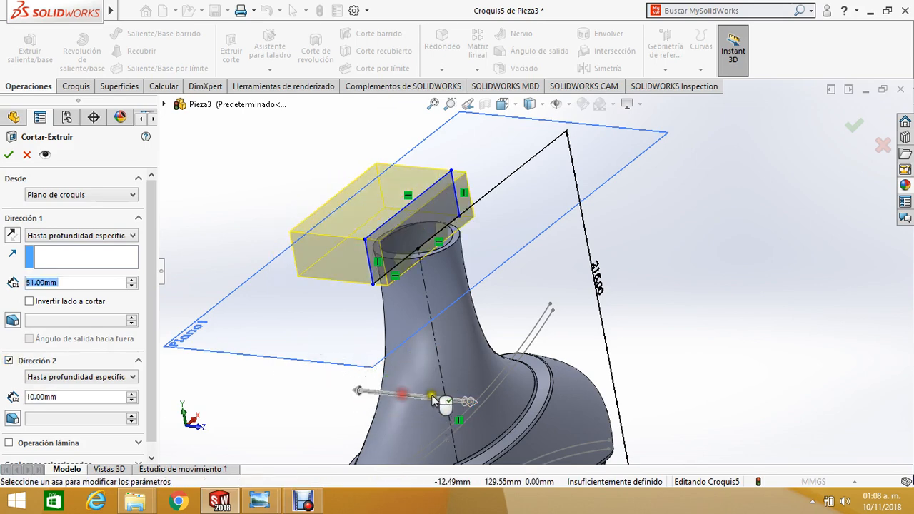
left_click_drag(466, 400, 526, 405)
left_click(9, 155)
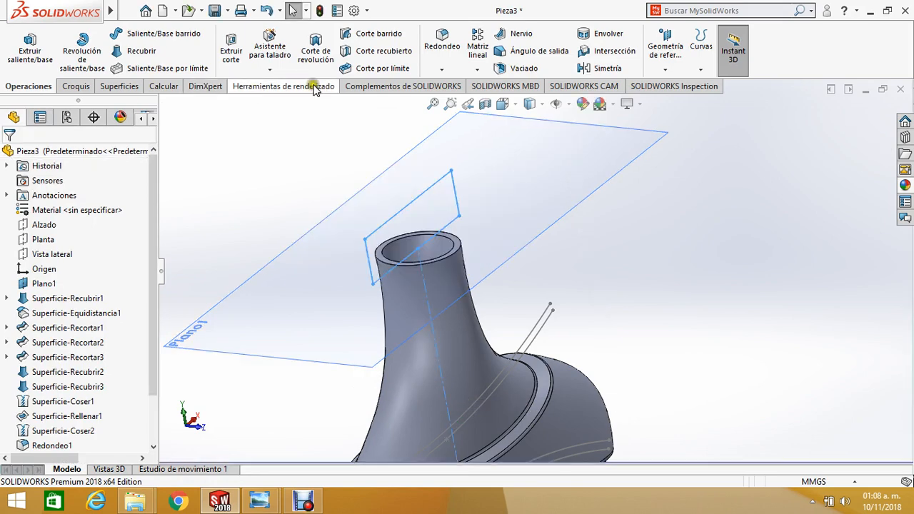
Step: Examine the trimmed neck rim normal to the Alzado plane and from an oblique angle
scroll(466, 197, "up", 1)
scroll(493, 248, "down", 5)
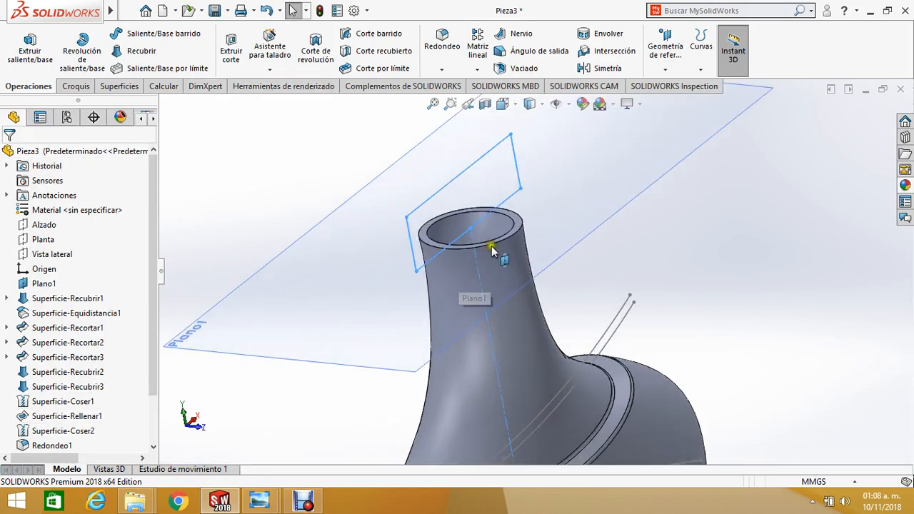
left_click(43, 224)
left_click(125, 209)
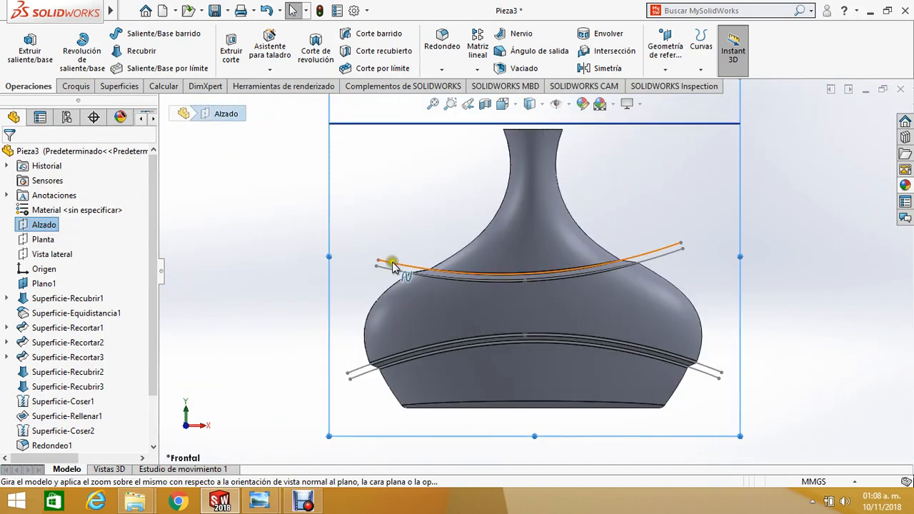
scroll(439, 259, "down", 1)
scroll(438, 259, "up", 1)
scroll(550, 218, "down", 4)
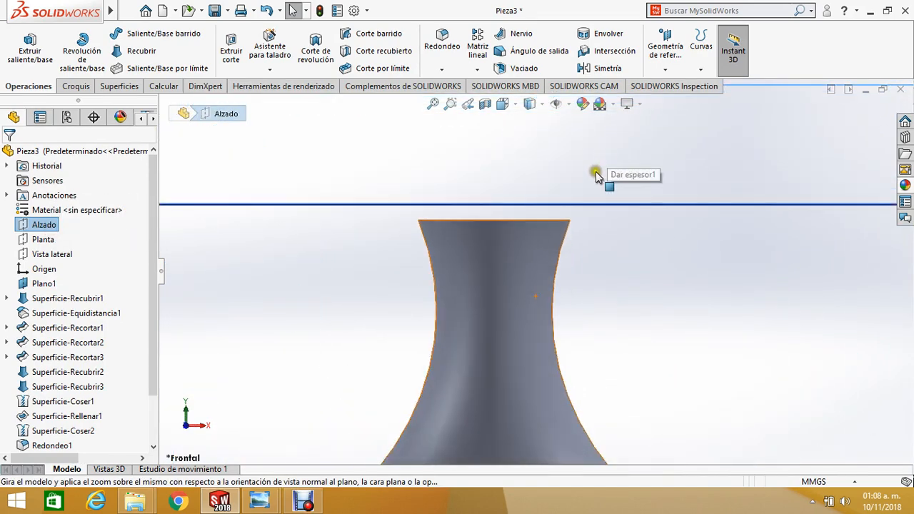
middle_click_drag(567, 241, 585, 188)
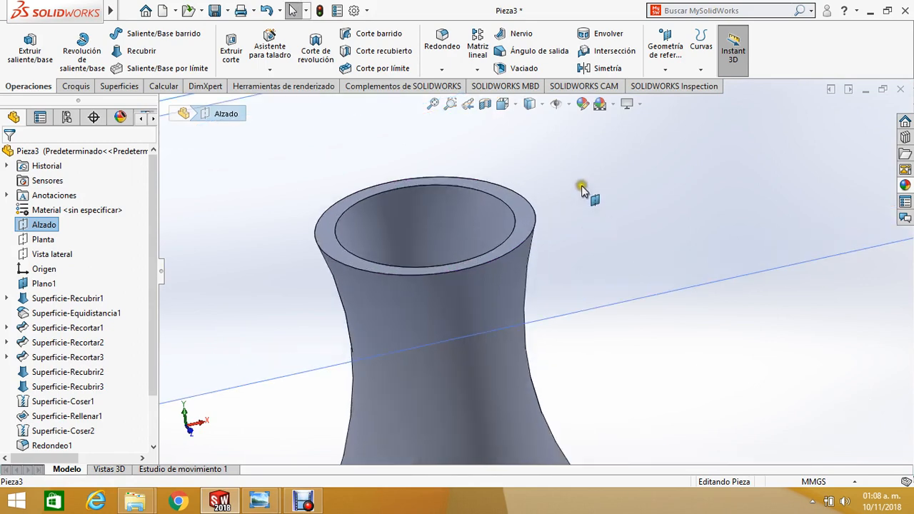
Step: Round the inner and outer edges of the neck rim with a 1 mm symmetric fillet
left_click(441, 44)
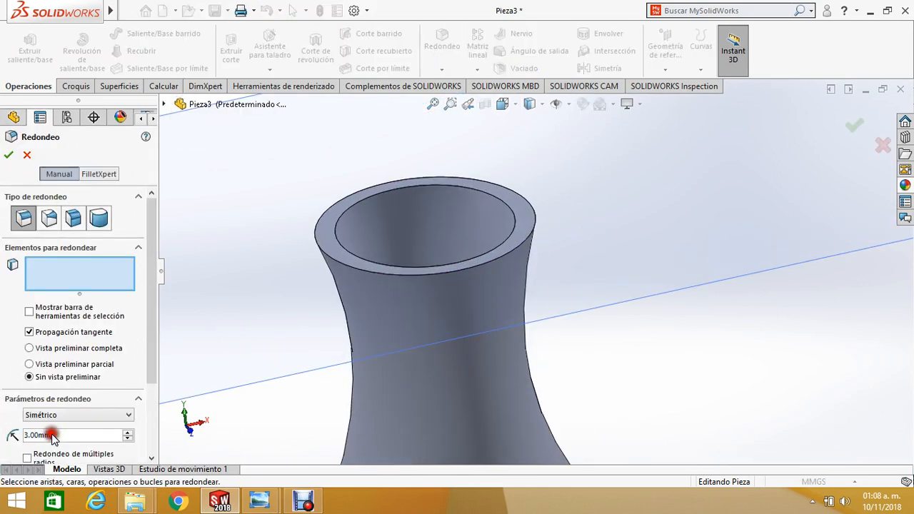
type("1")
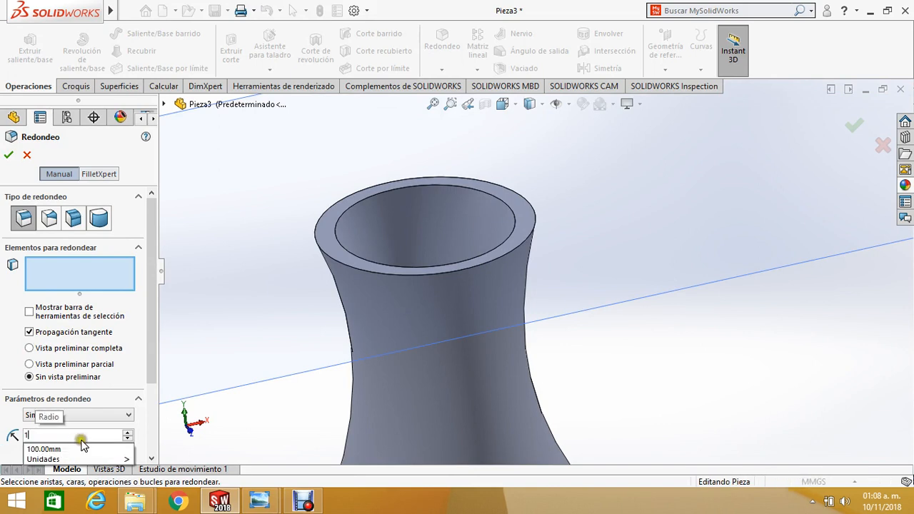
left_click(514, 225)
left_click(7, 157)
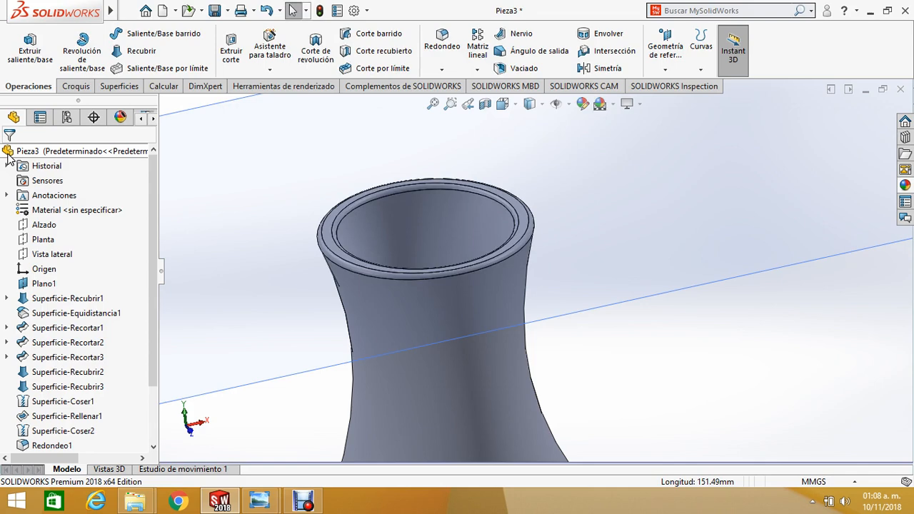
key("f")
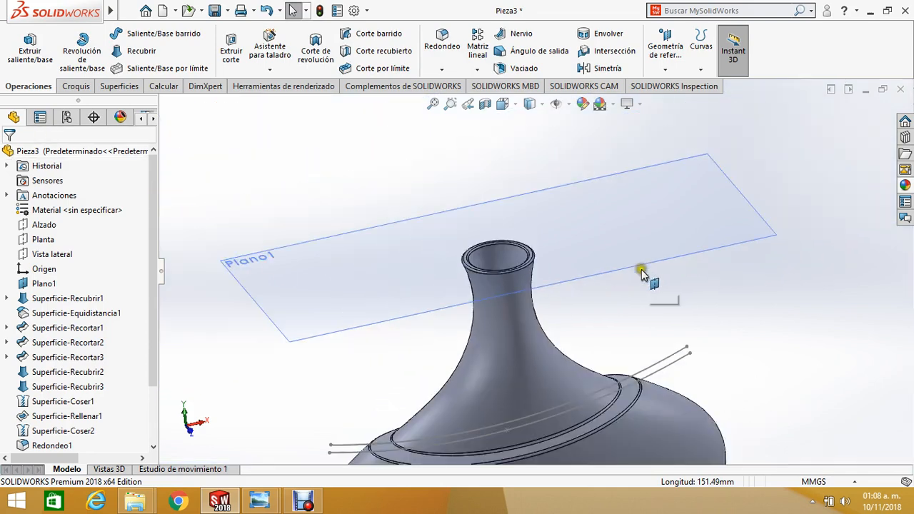
scroll(639, 300, "down", 5)
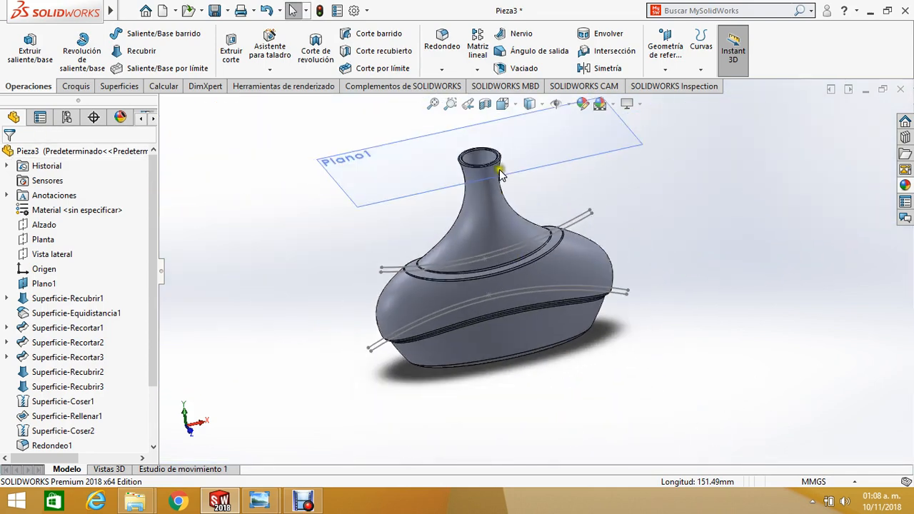
scroll(502, 164, "down", 1)
scroll(502, 179, "up", 2)
scroll(650, 368, "down", 1)
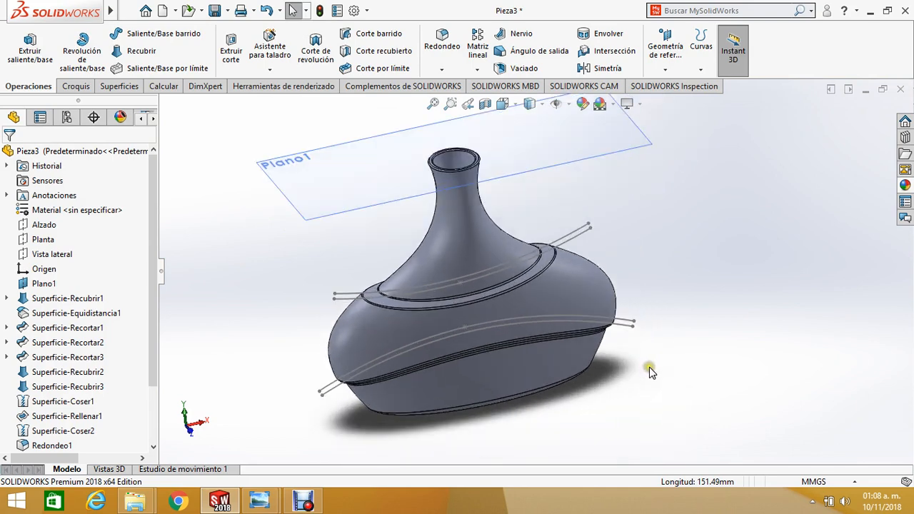
left_click(134, 10)
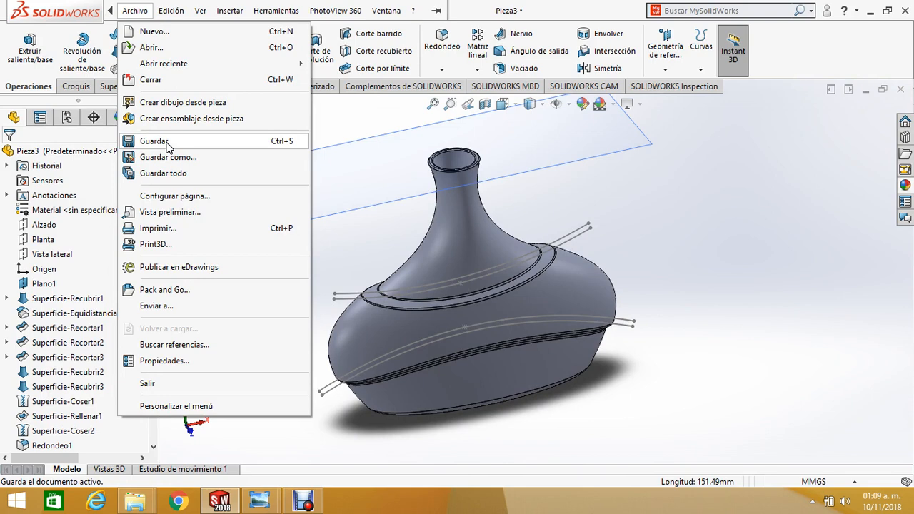
left_click(621, 218)
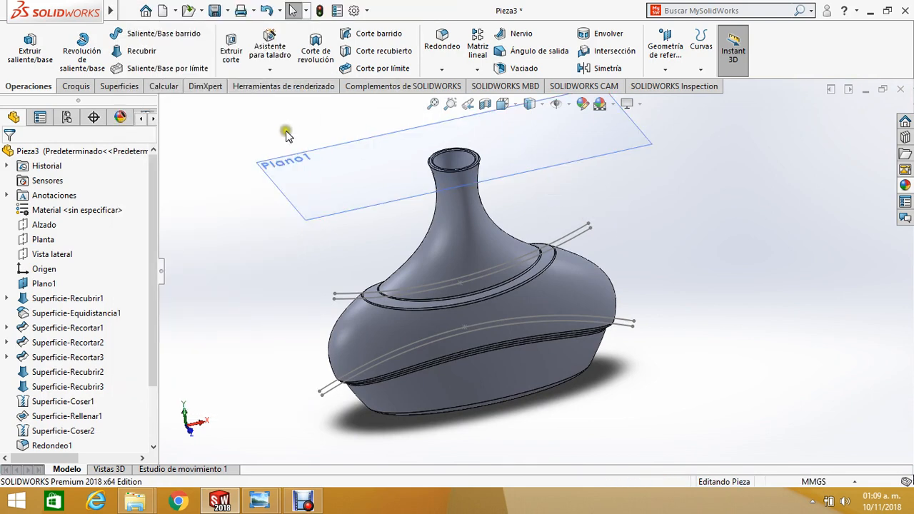
Step: Browse the appearance library's color categories, show the metal appearances and look through the remaining categories
left_click(905, 185)
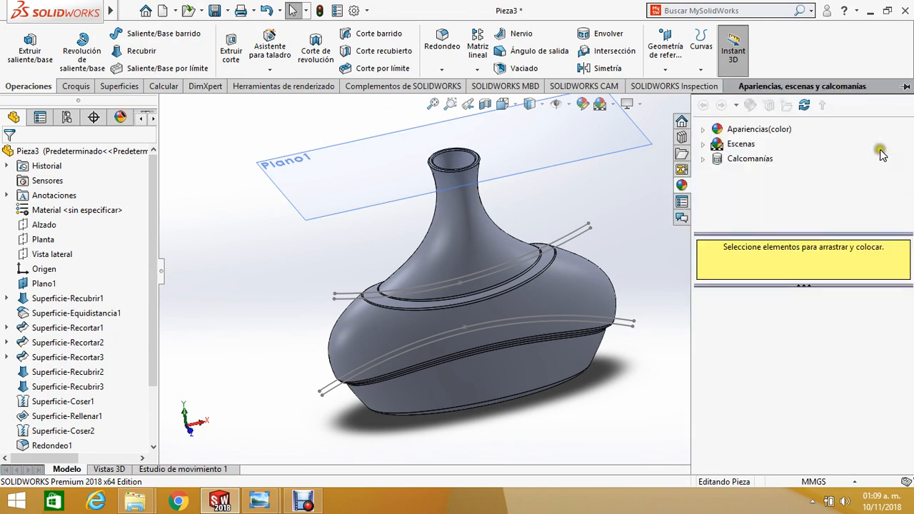
left_click(746, 131)
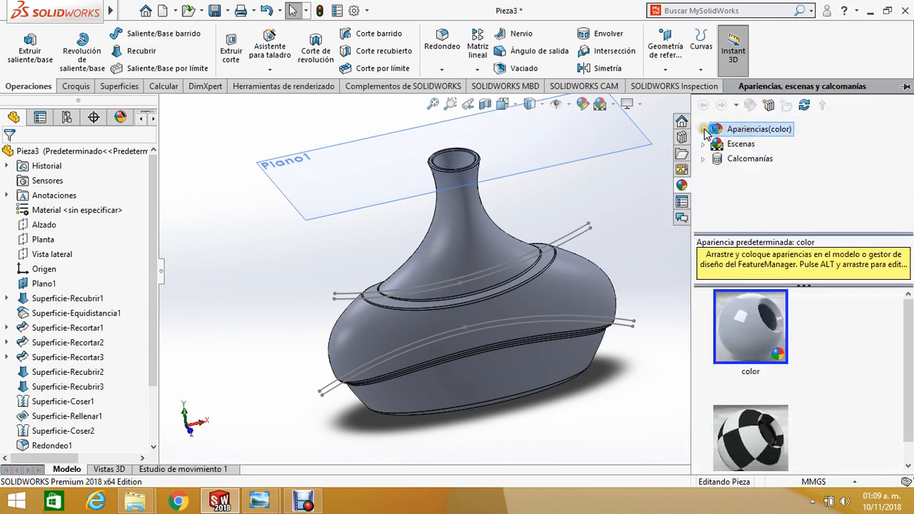
double_click(715, 134)
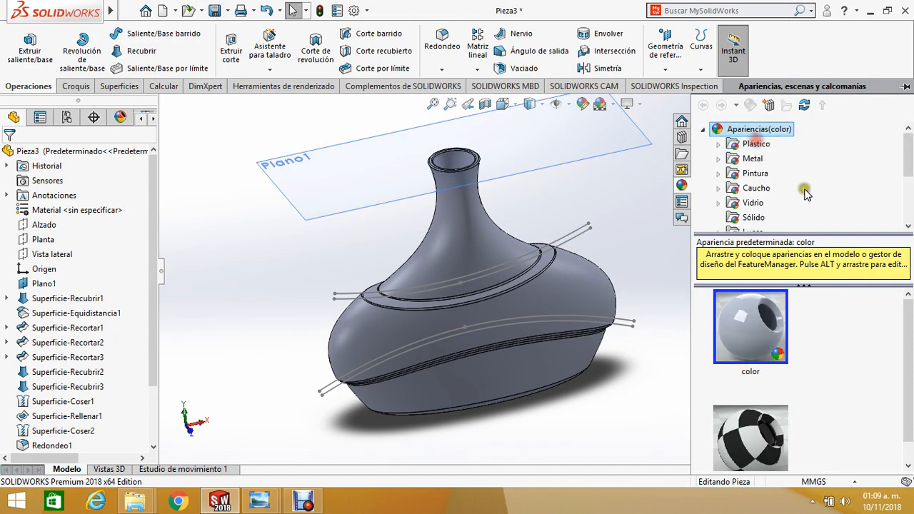
left_click(755, 159)
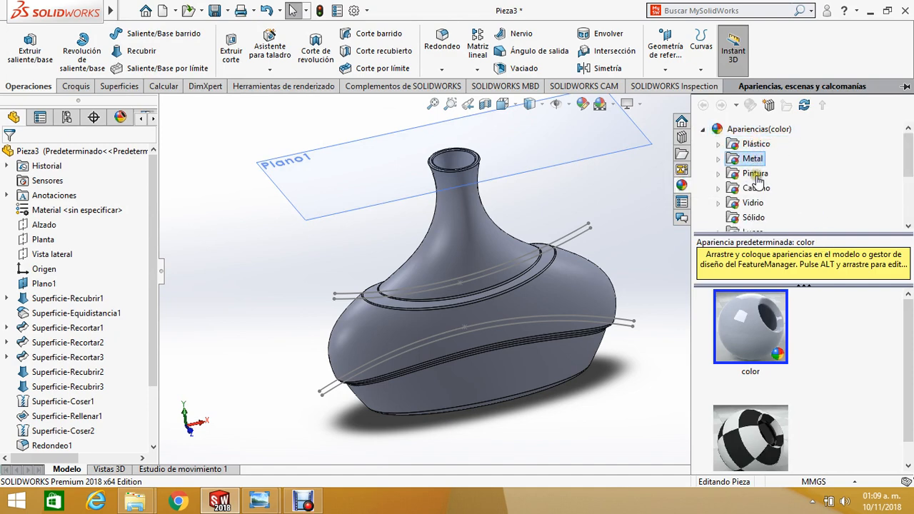
scroll(755, 172, "down", 2)
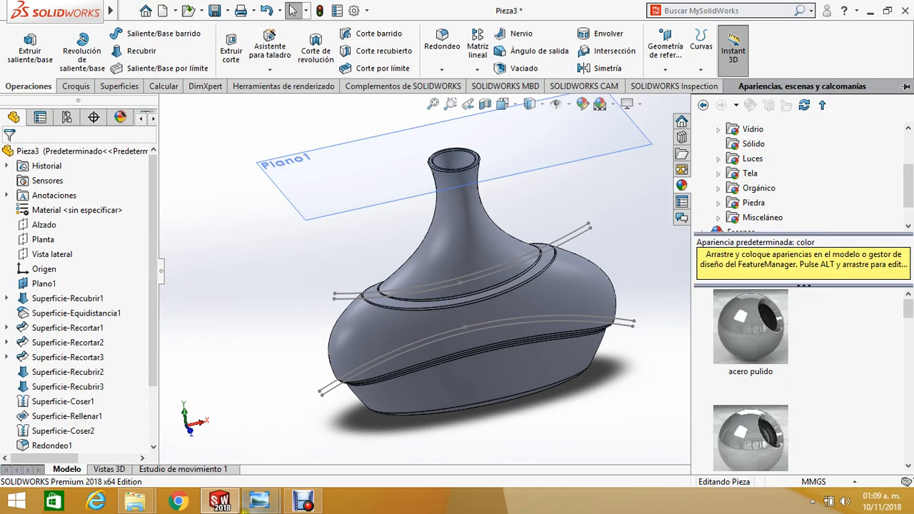
Step: Switch to Windows Photo Viewer and look through the rendered images of the finished bottle in different colors
mouse_move(260, 500)
left_click(333, 440)
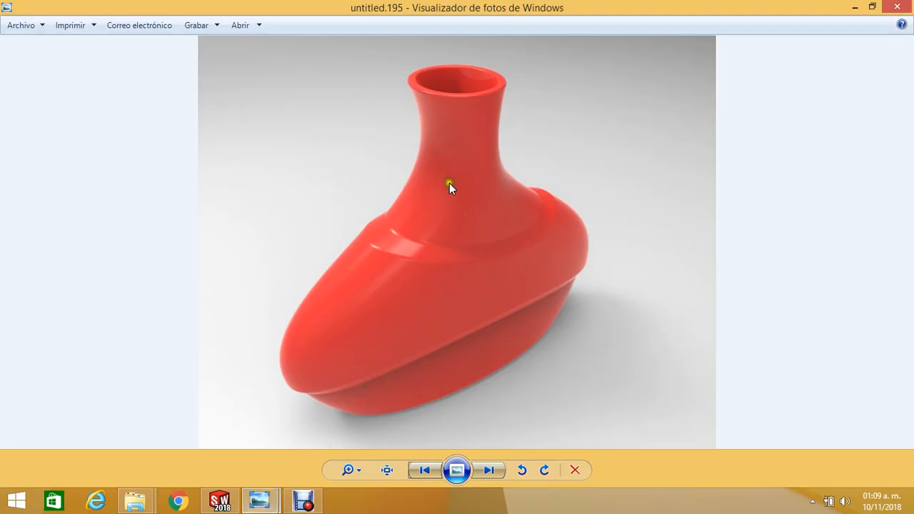
left_click(431, 471)
left_click(485, 472)
left_click(486, 472)
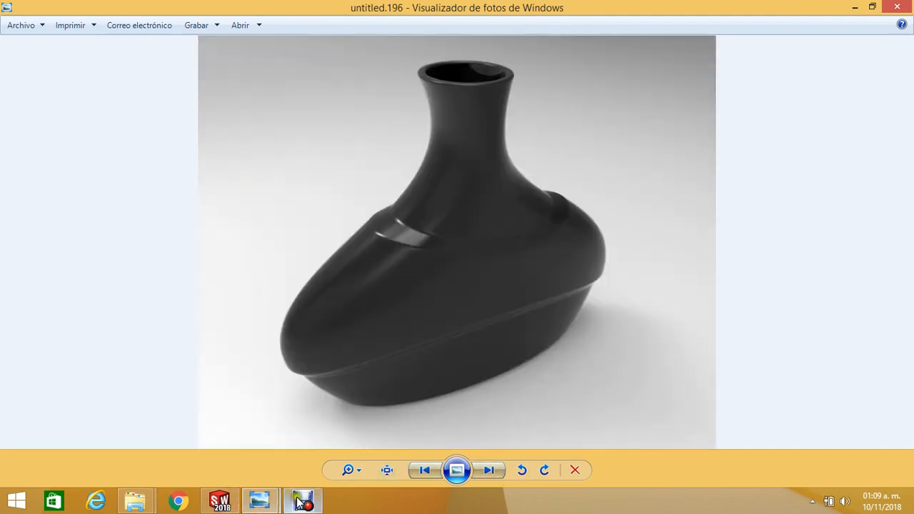
mouse_move(299, 502)
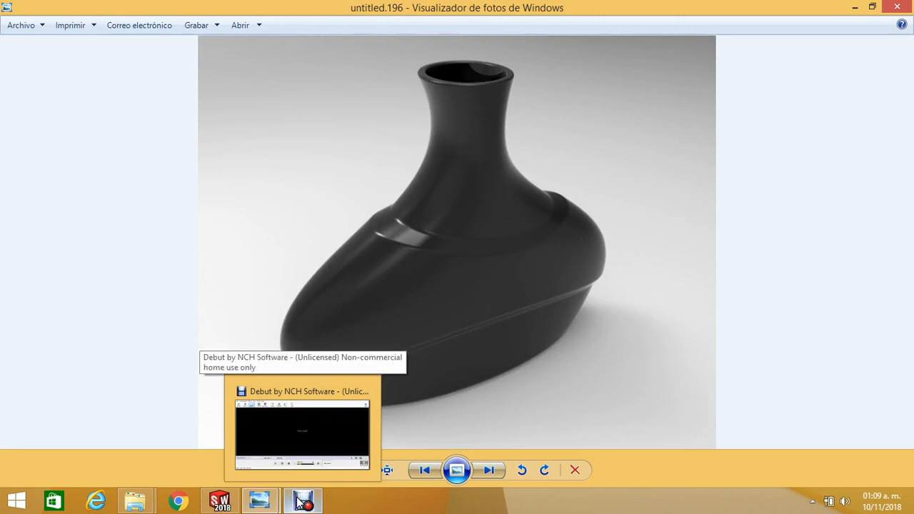
left_click(300, 502)
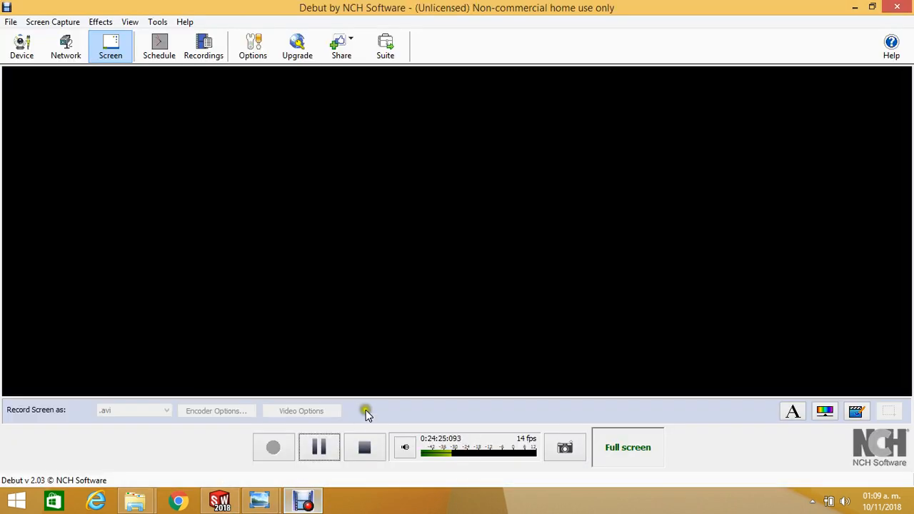